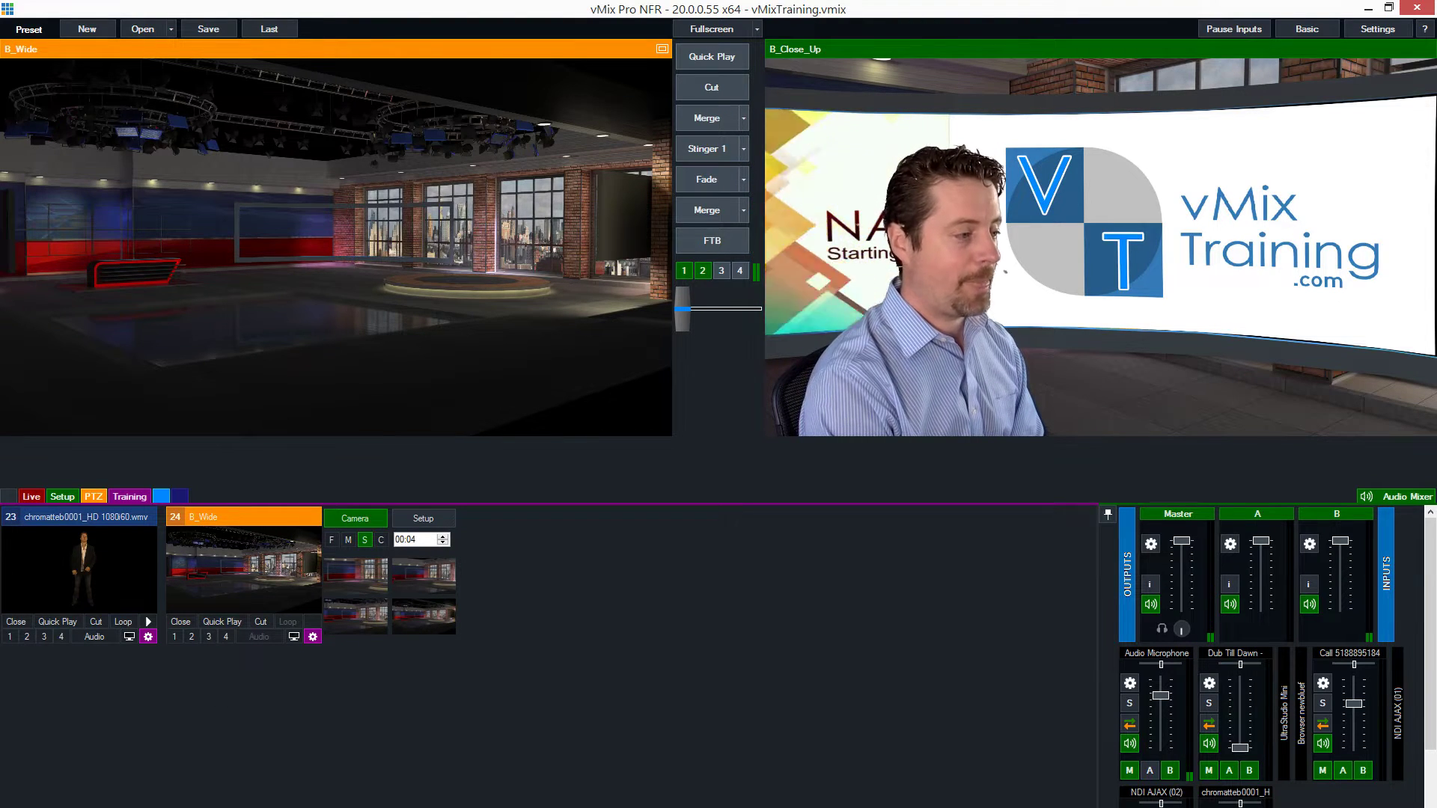
Step: Browse the Add Input virtual sets and the Studio207 folder, then cancel without adding anything
left_click(253, 805)
left_click(372, 596)
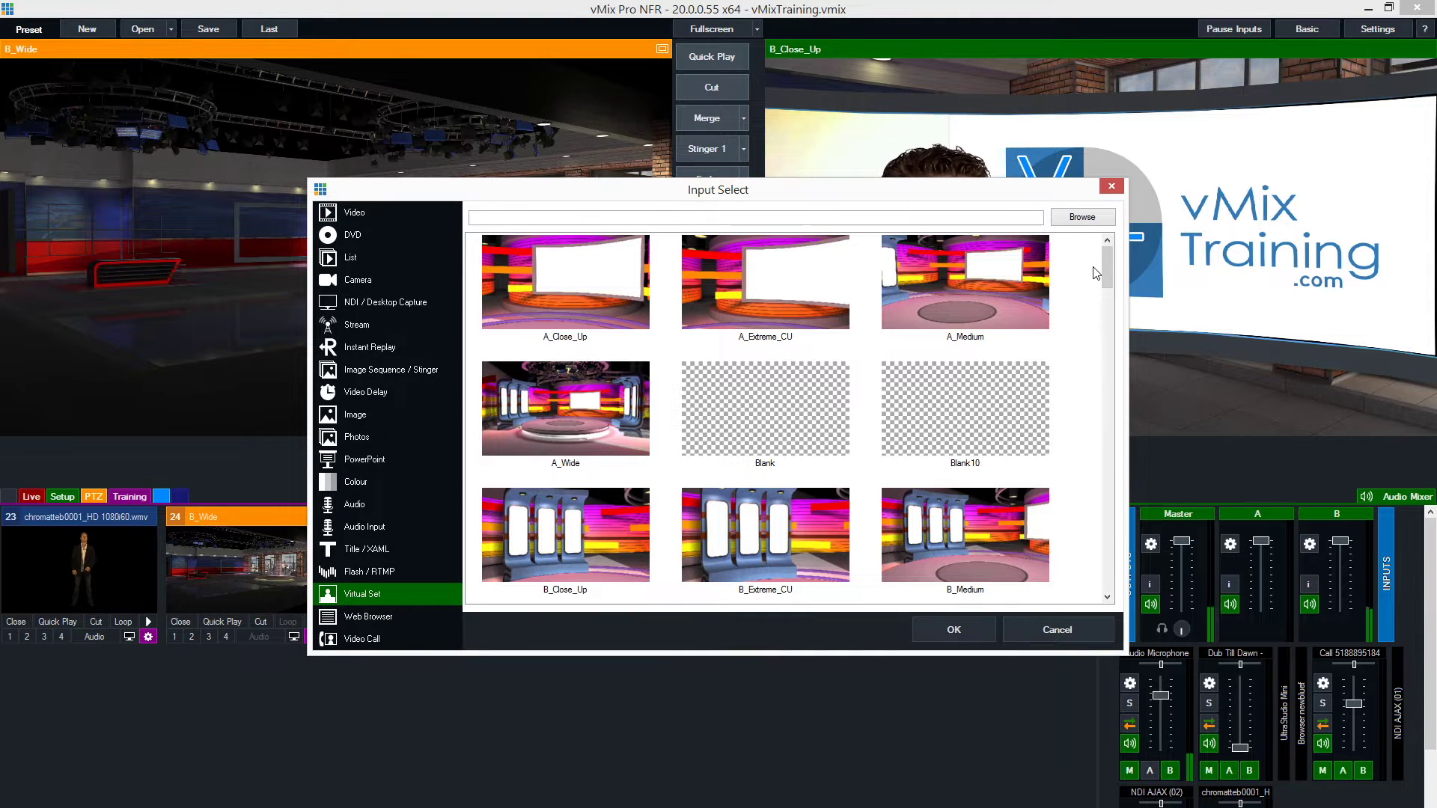
left_click_drag(1107, 269, 1117, 319)
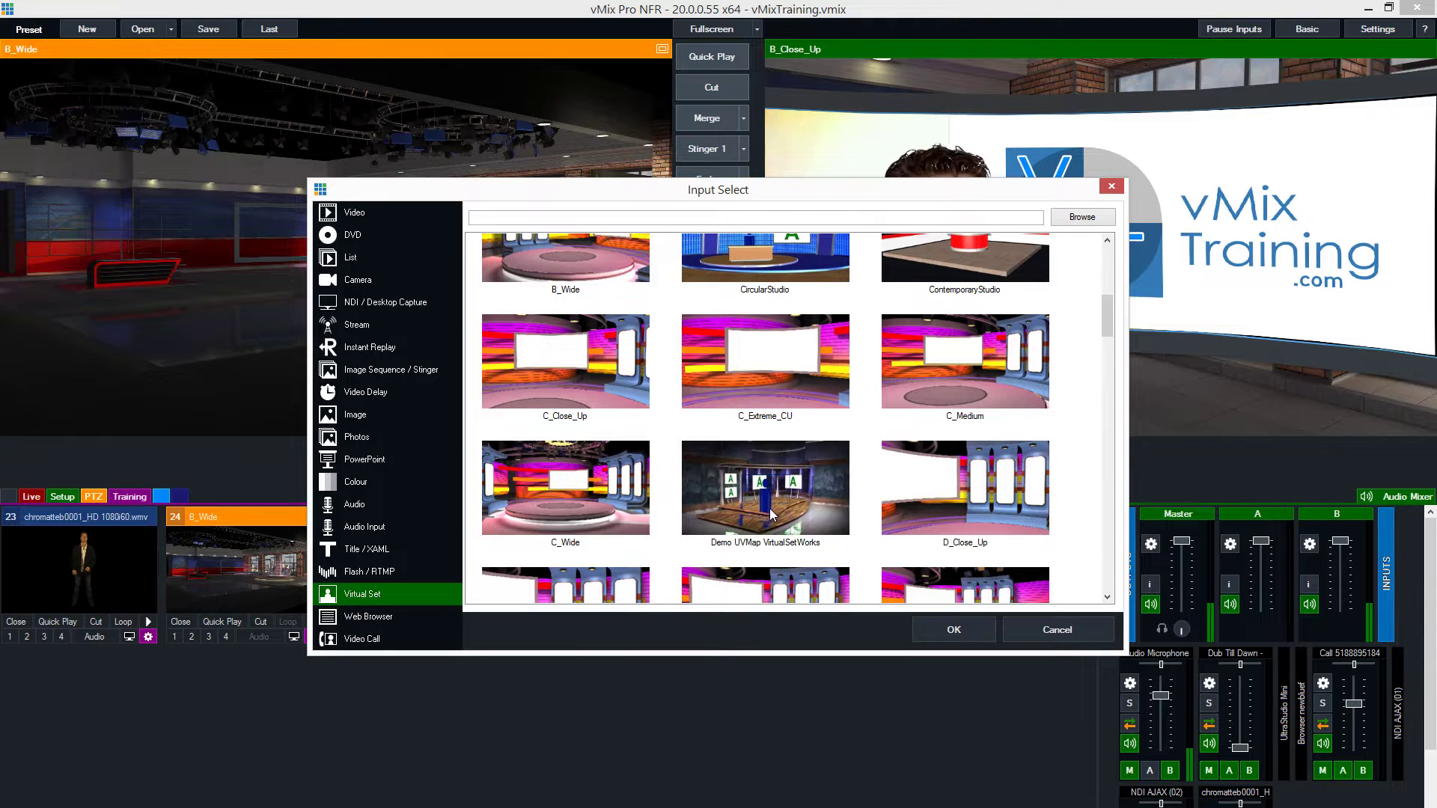
left_click_drag(1105, 319, 1111, 262)
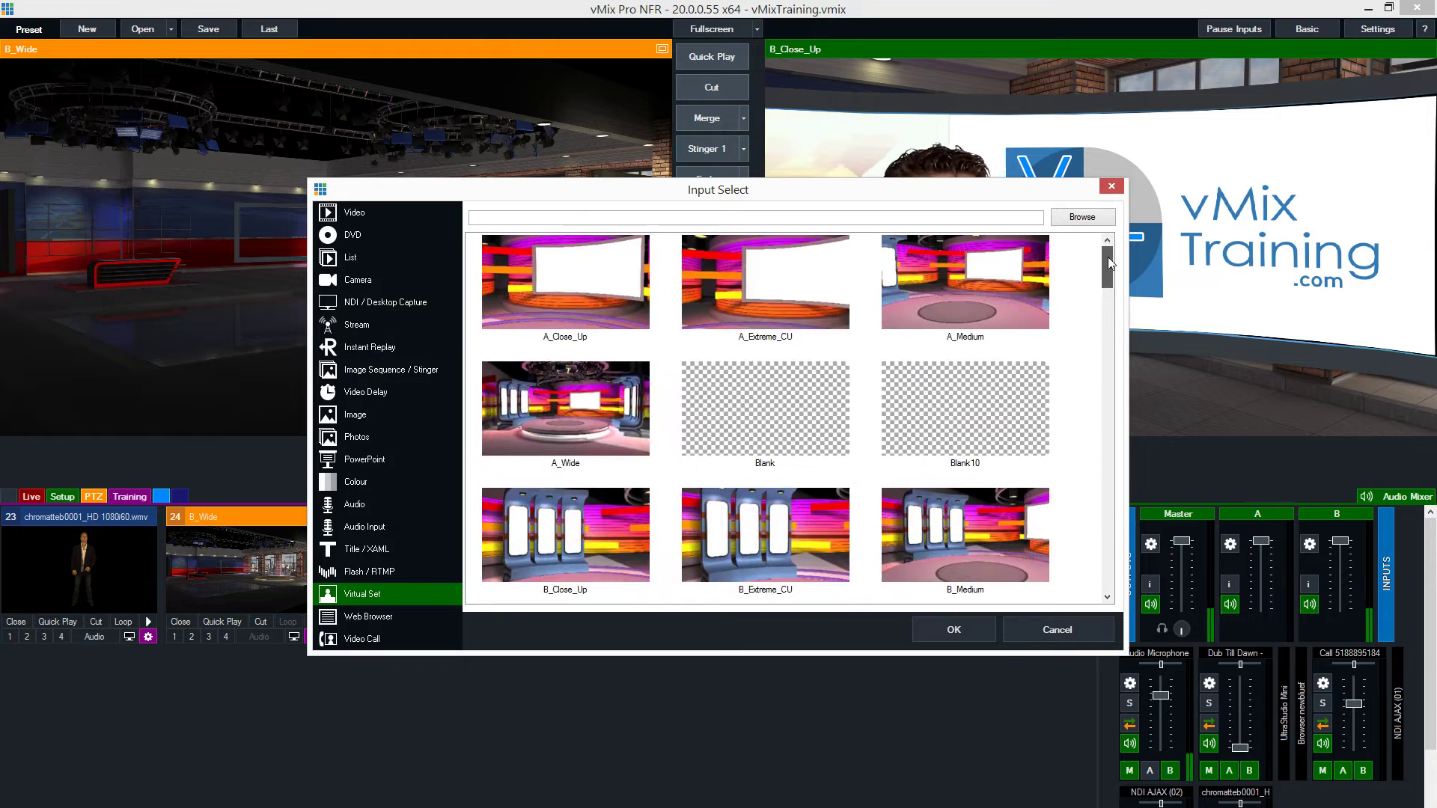
left_click(1087, 217)
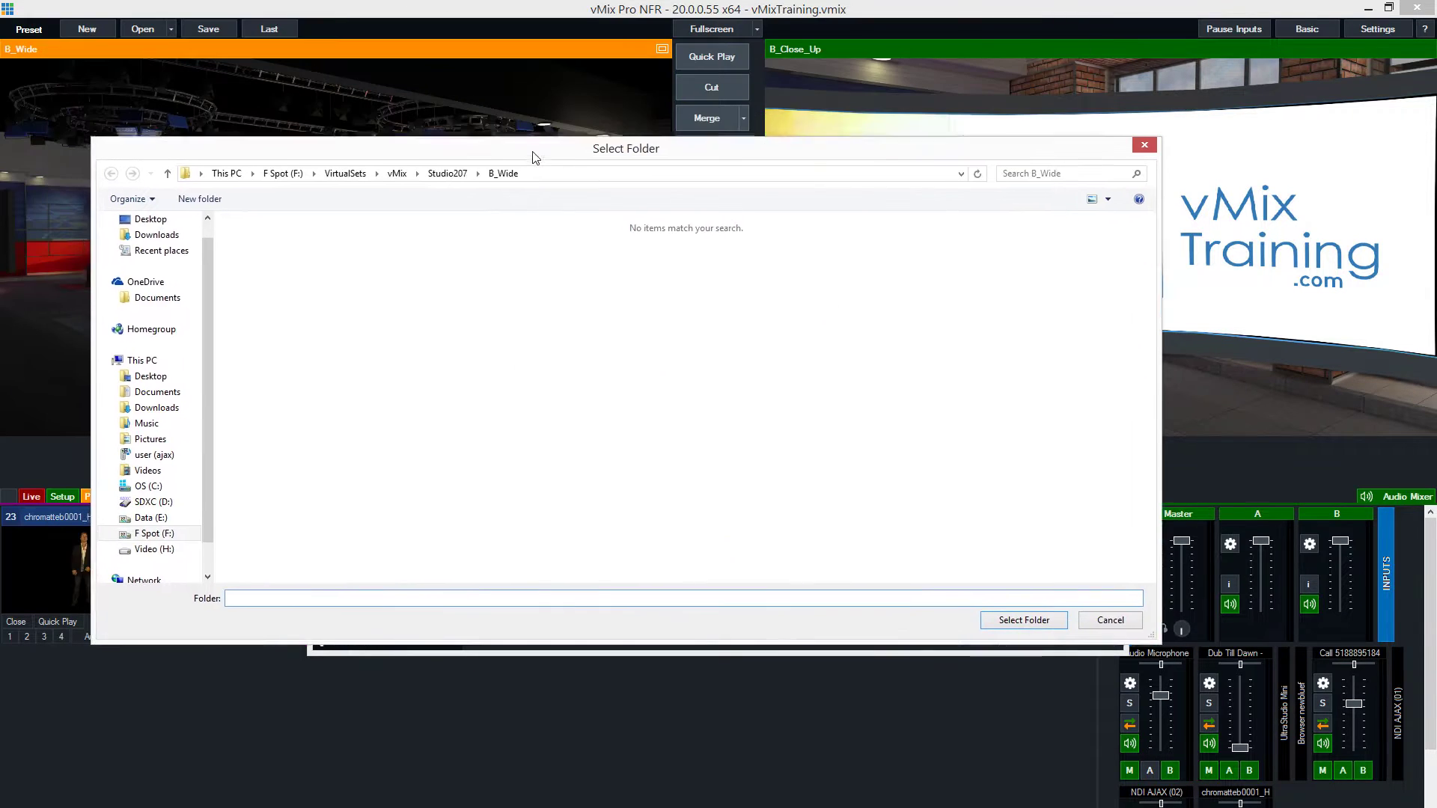
left_click(449, 182)
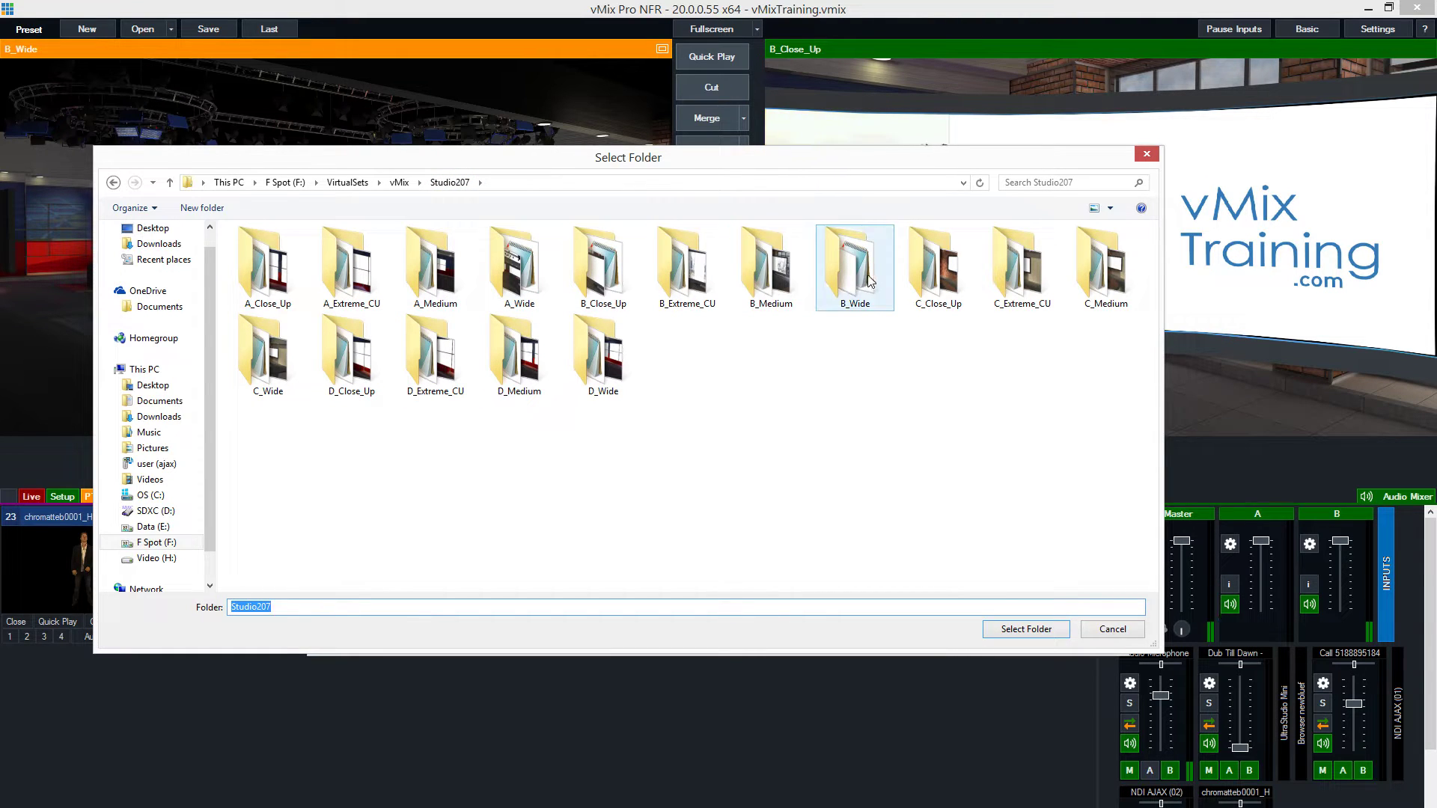
left_click(1114, 629)
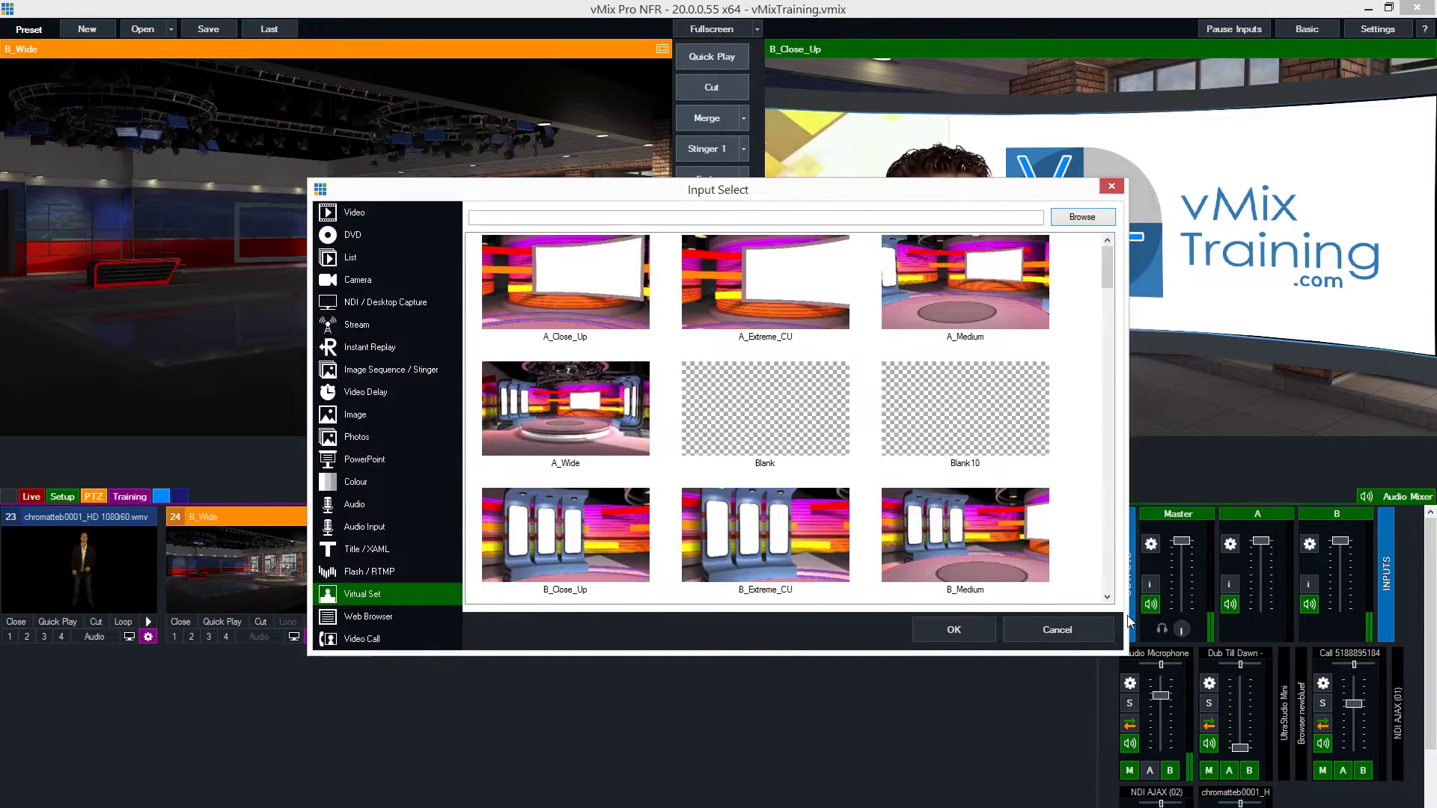
left_click(1058, 629)
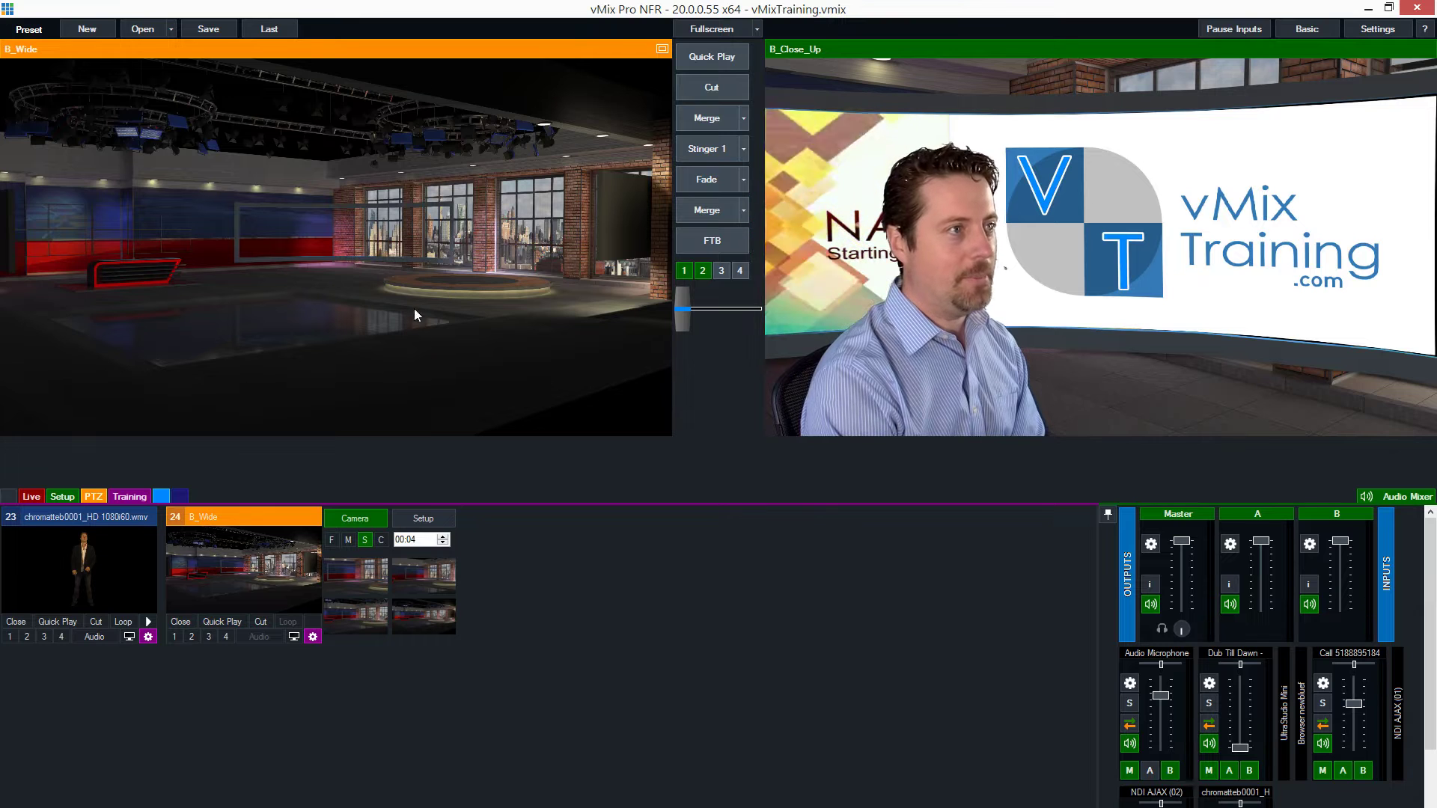
Step: Put B_Wide on air and assign input 23 chromatteb0001 to its Talent layer
left_click(711, 87)
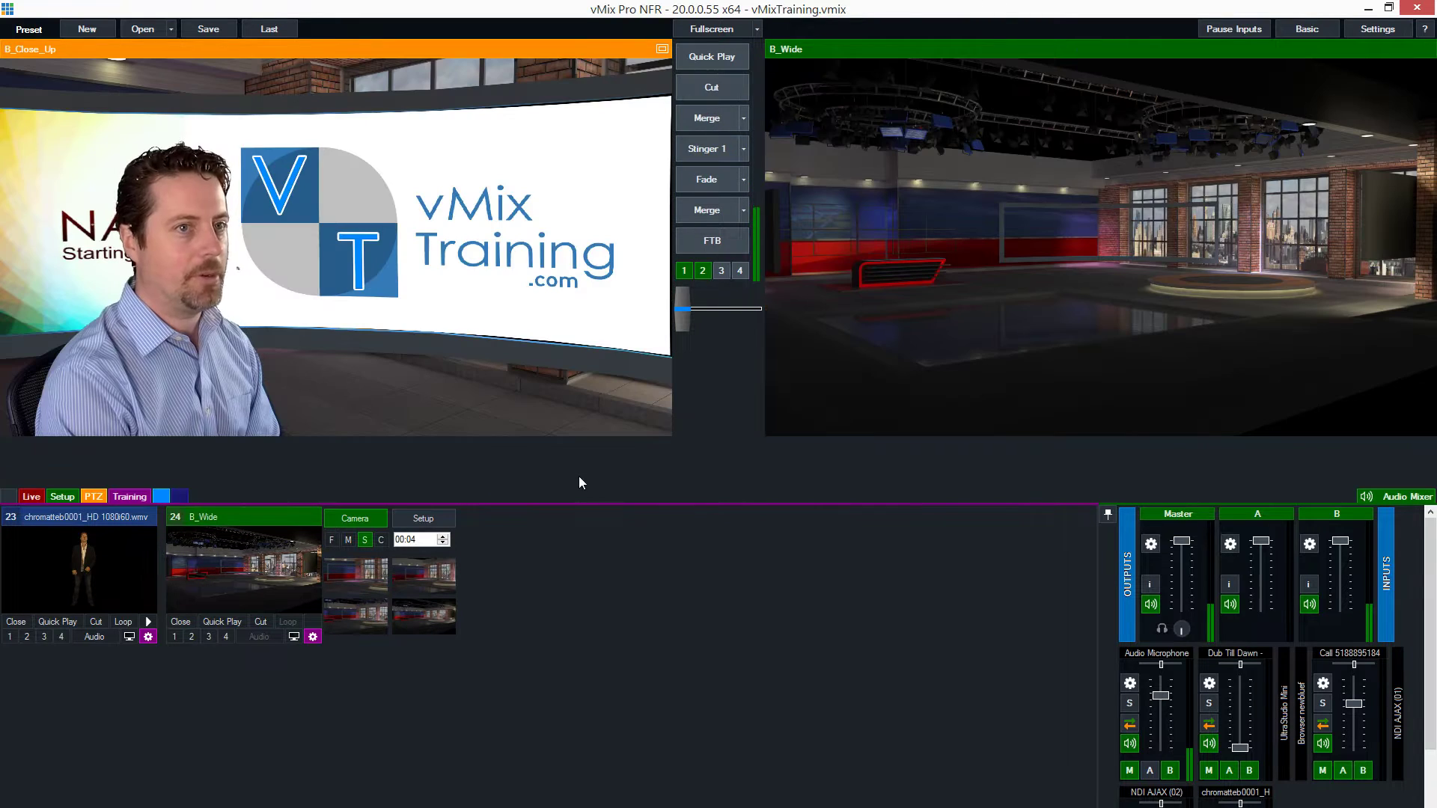
left_click(421, 520)
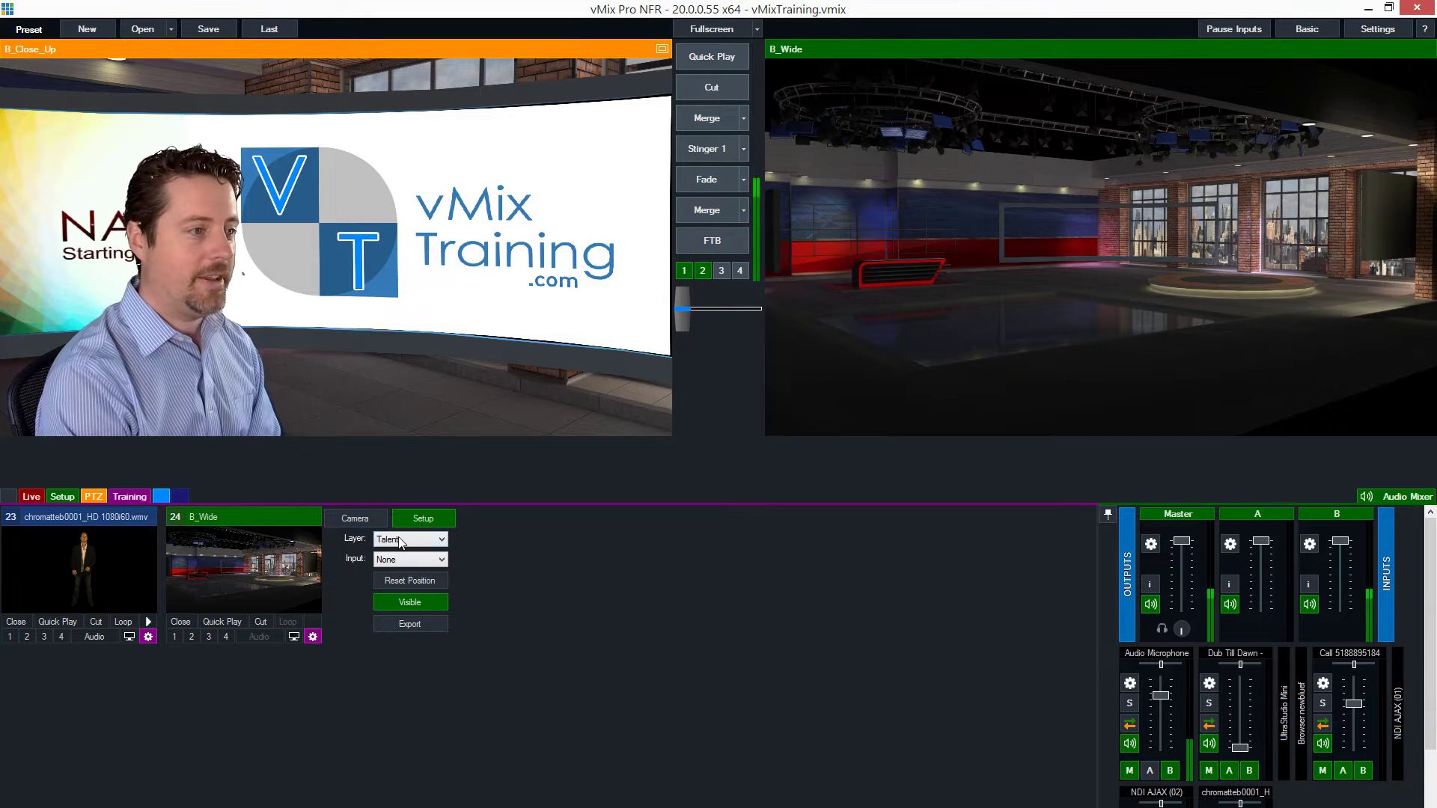
left_click(402, 540)
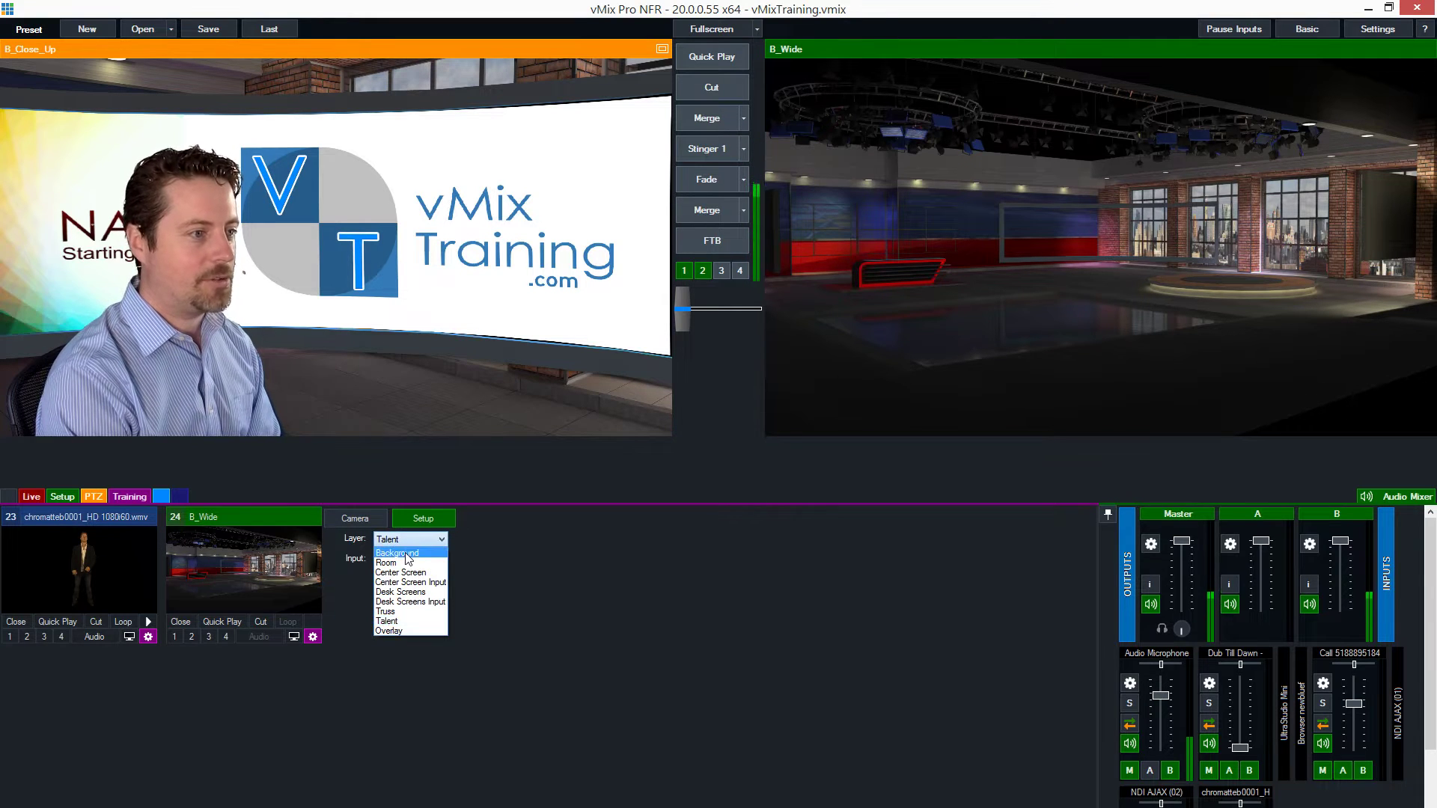
left_click(391, 623)
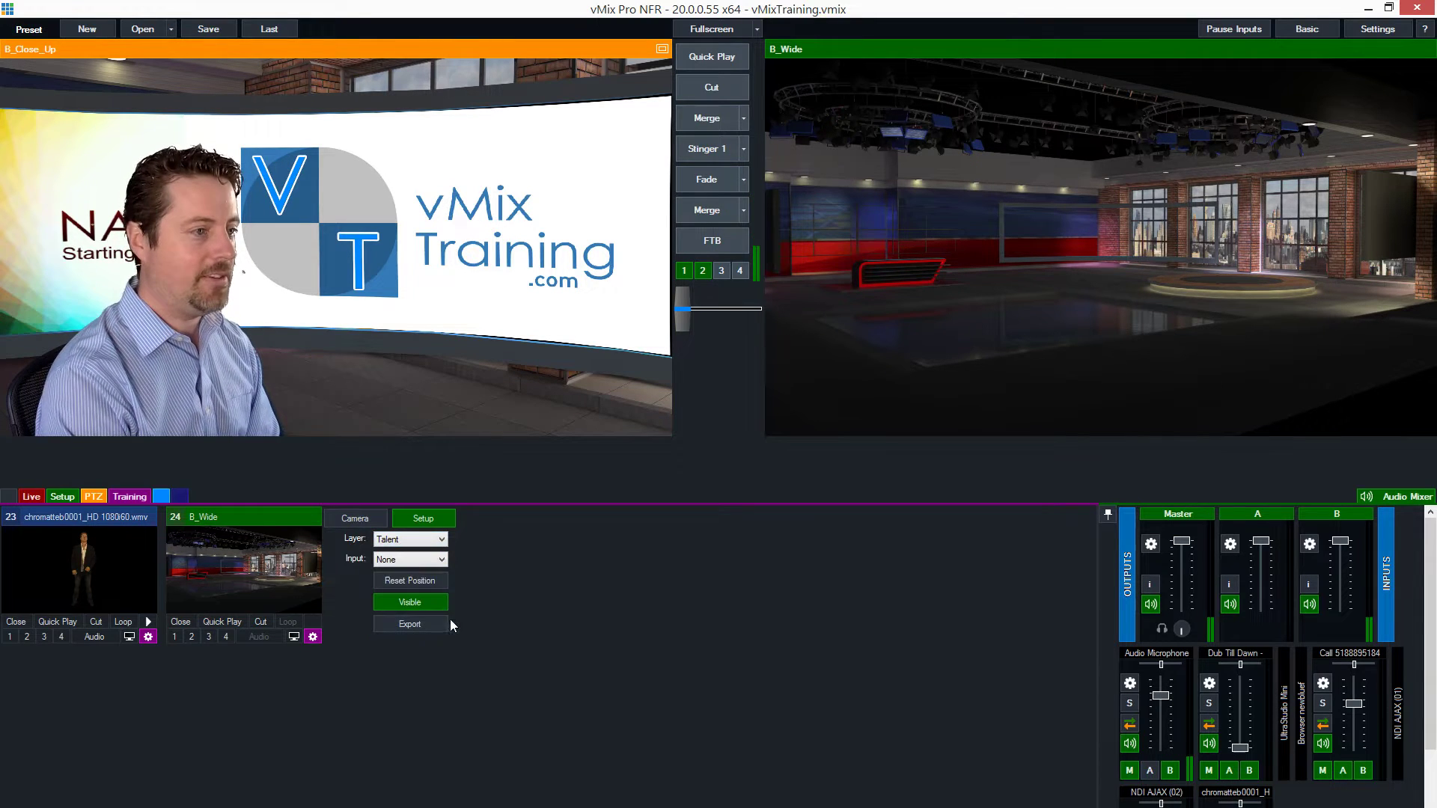
left_click(412, 562)
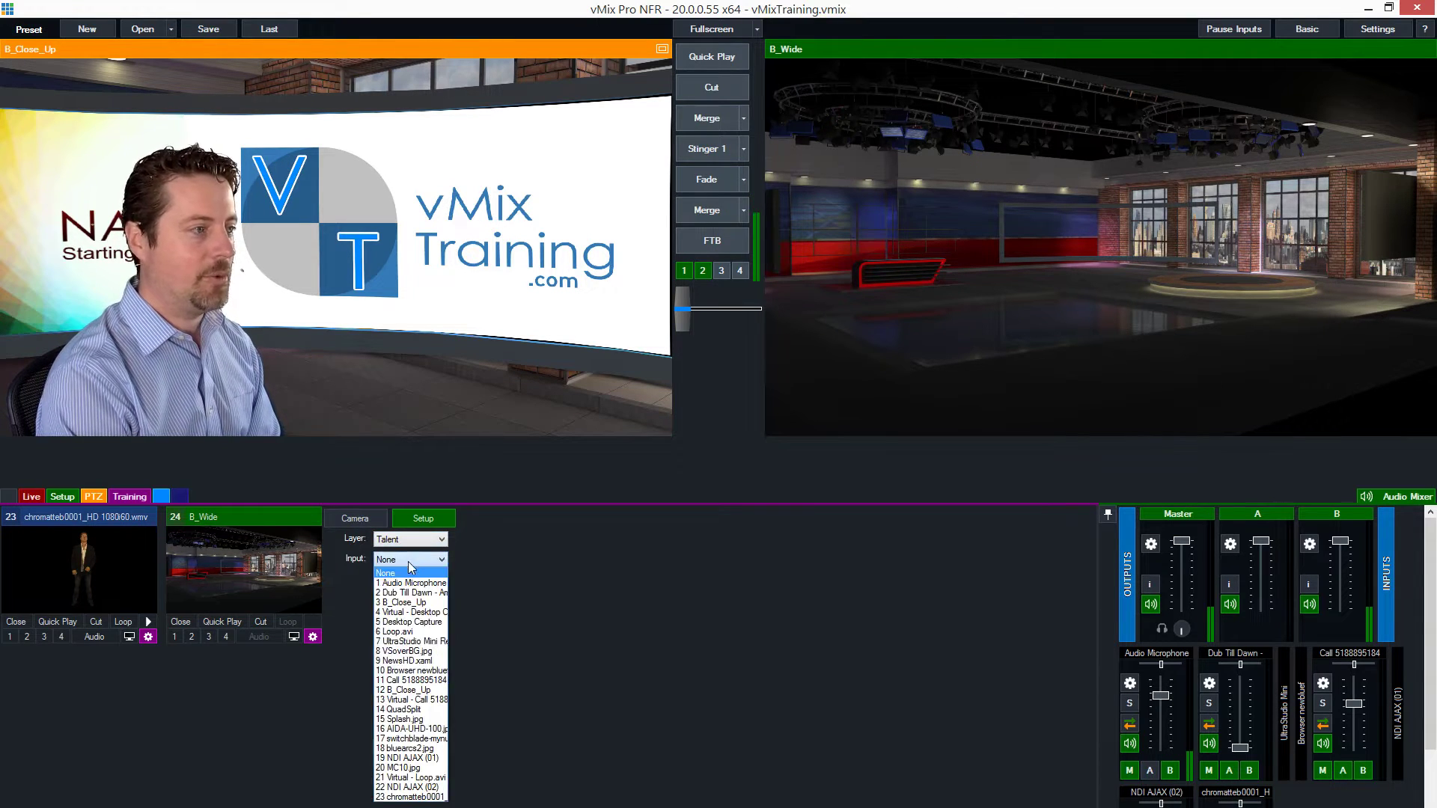
left_click(403, 797)
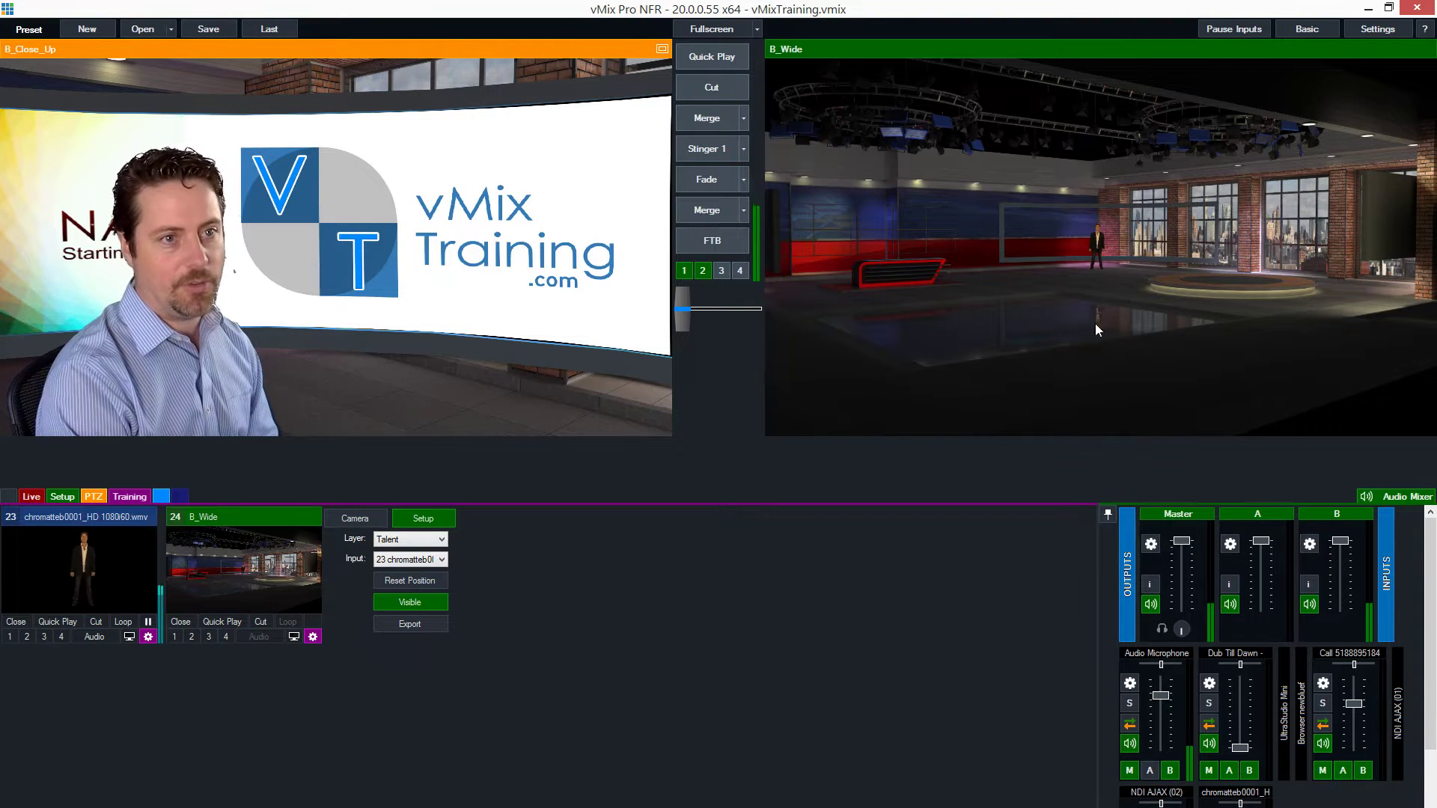
Step: Try B_Wide's camera presets from close to wide, settling on the close shot
left_click(366, 522)
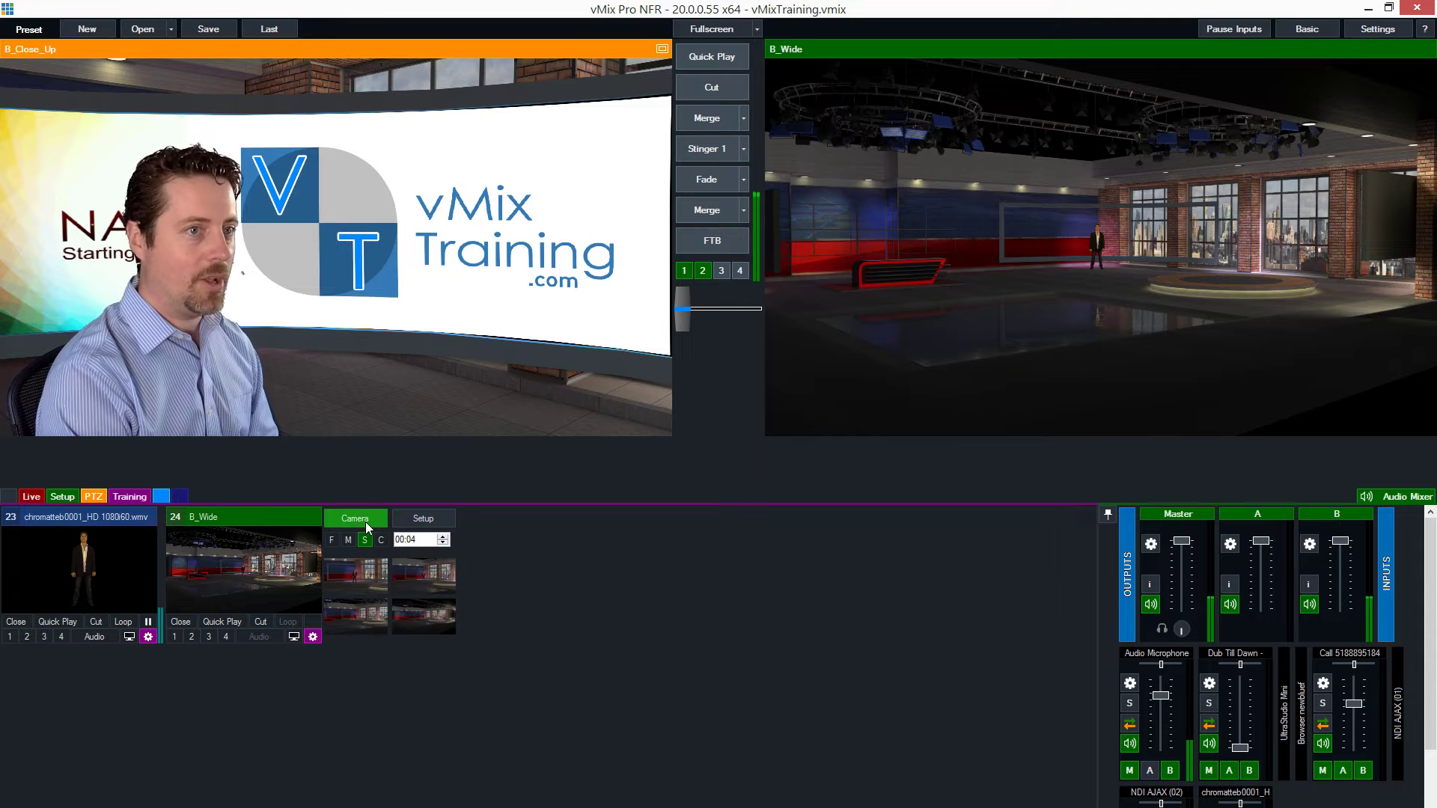
left_click(349, 583)
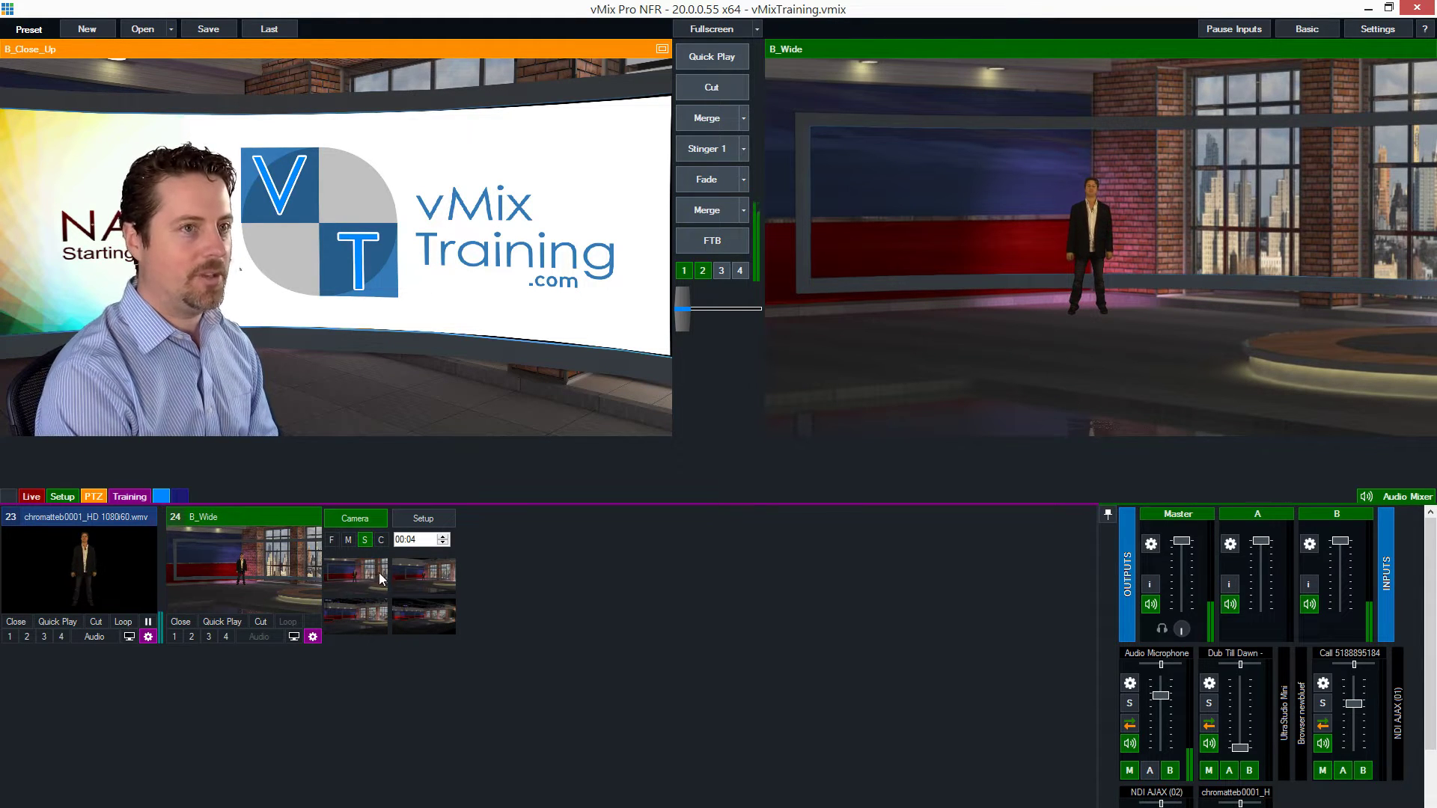
left_click(407, 610)
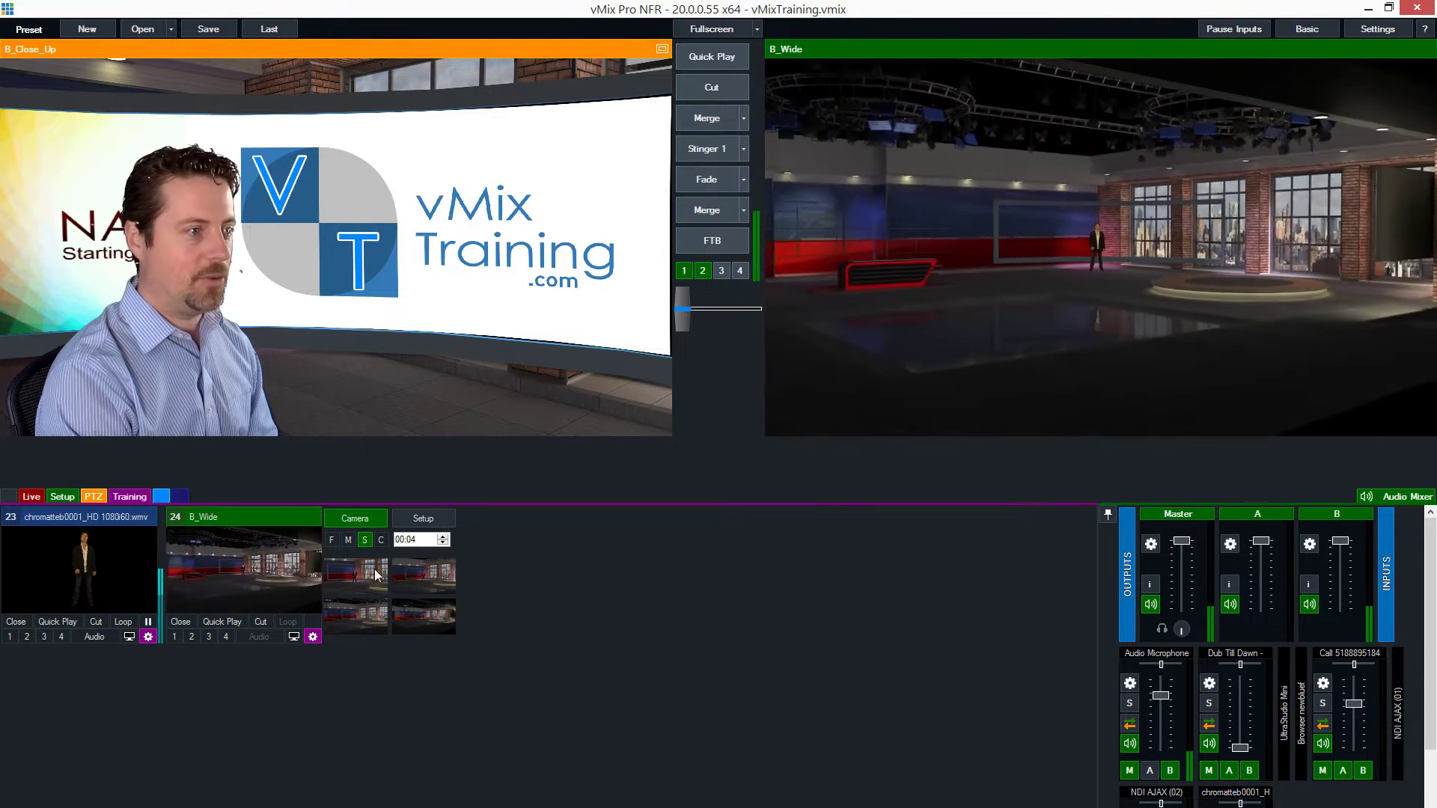
left_click(371, 563)
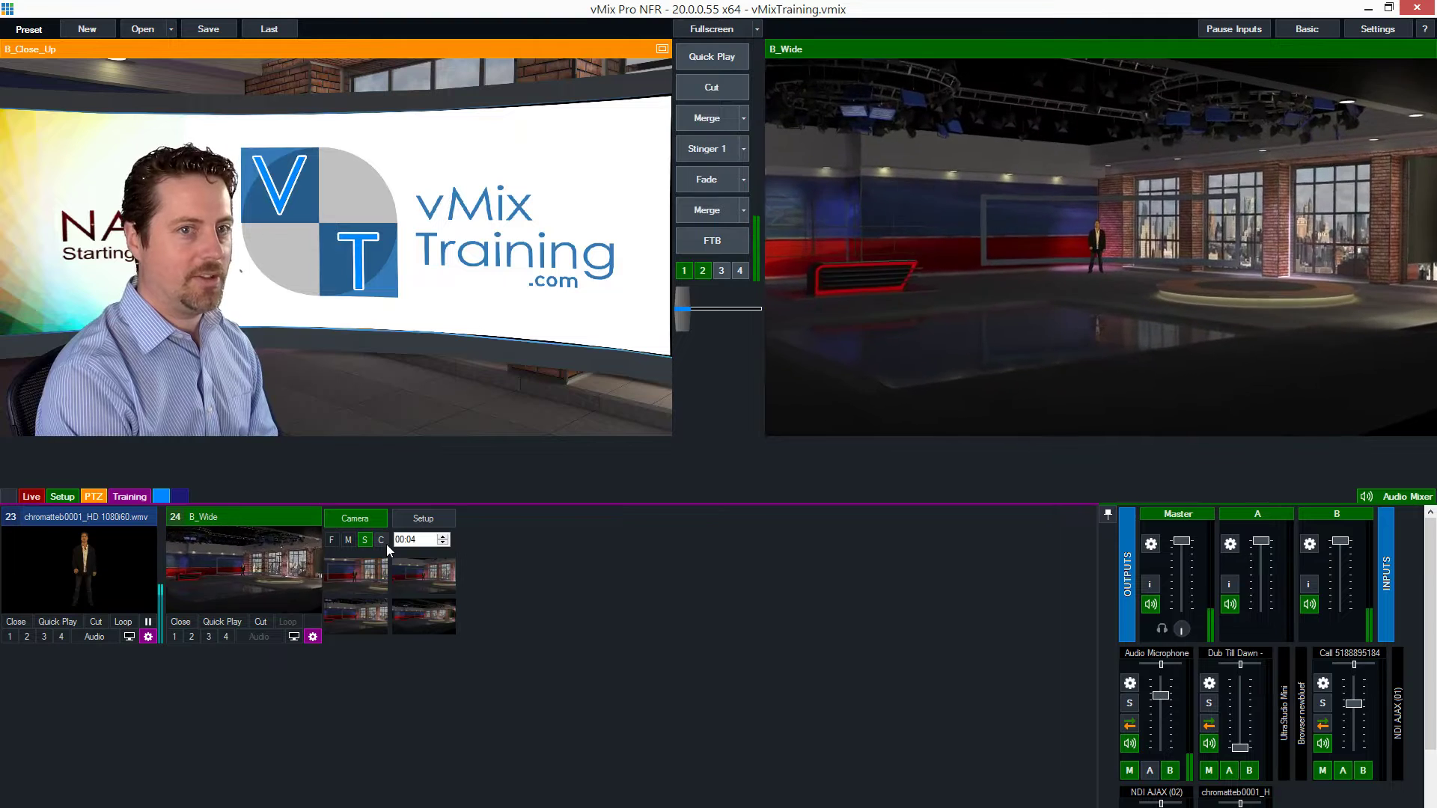
left_click(419, 517)
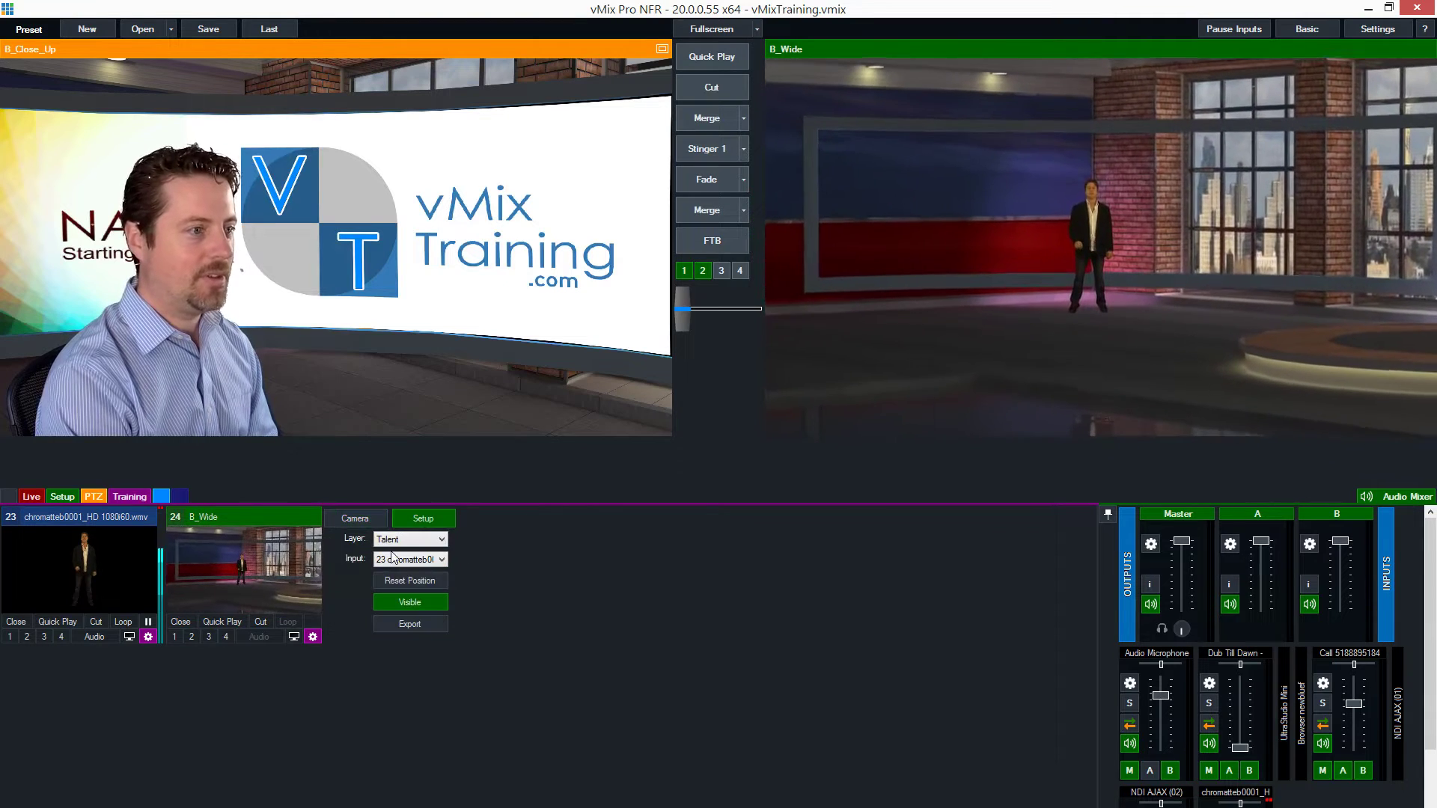
left_click(402, 541)
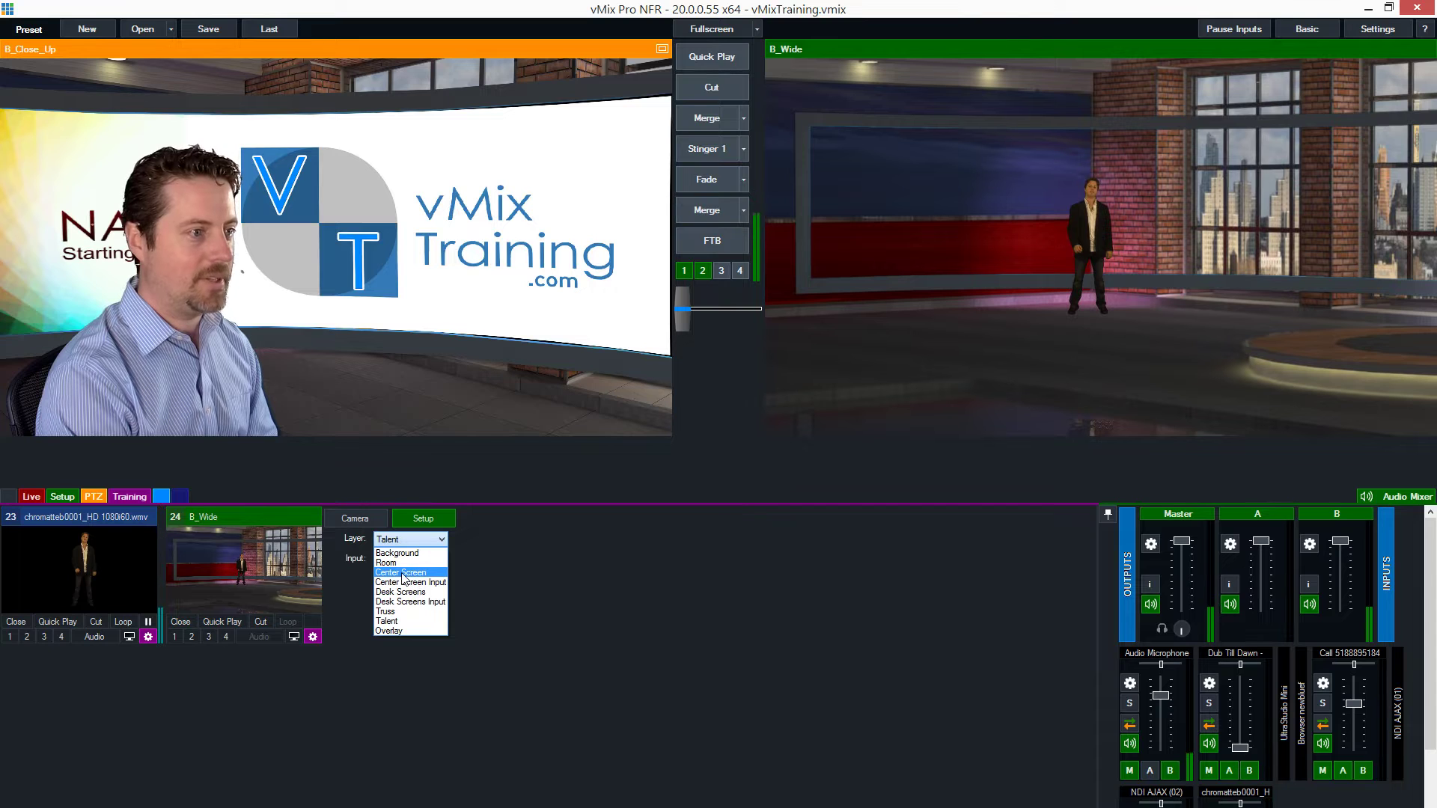
Step: Assign 6 Loop.avi to the Center Screen Input layer, briefly trying 4 Virtual - Desktop
left_click(403, 585)
left_click(401, 563)
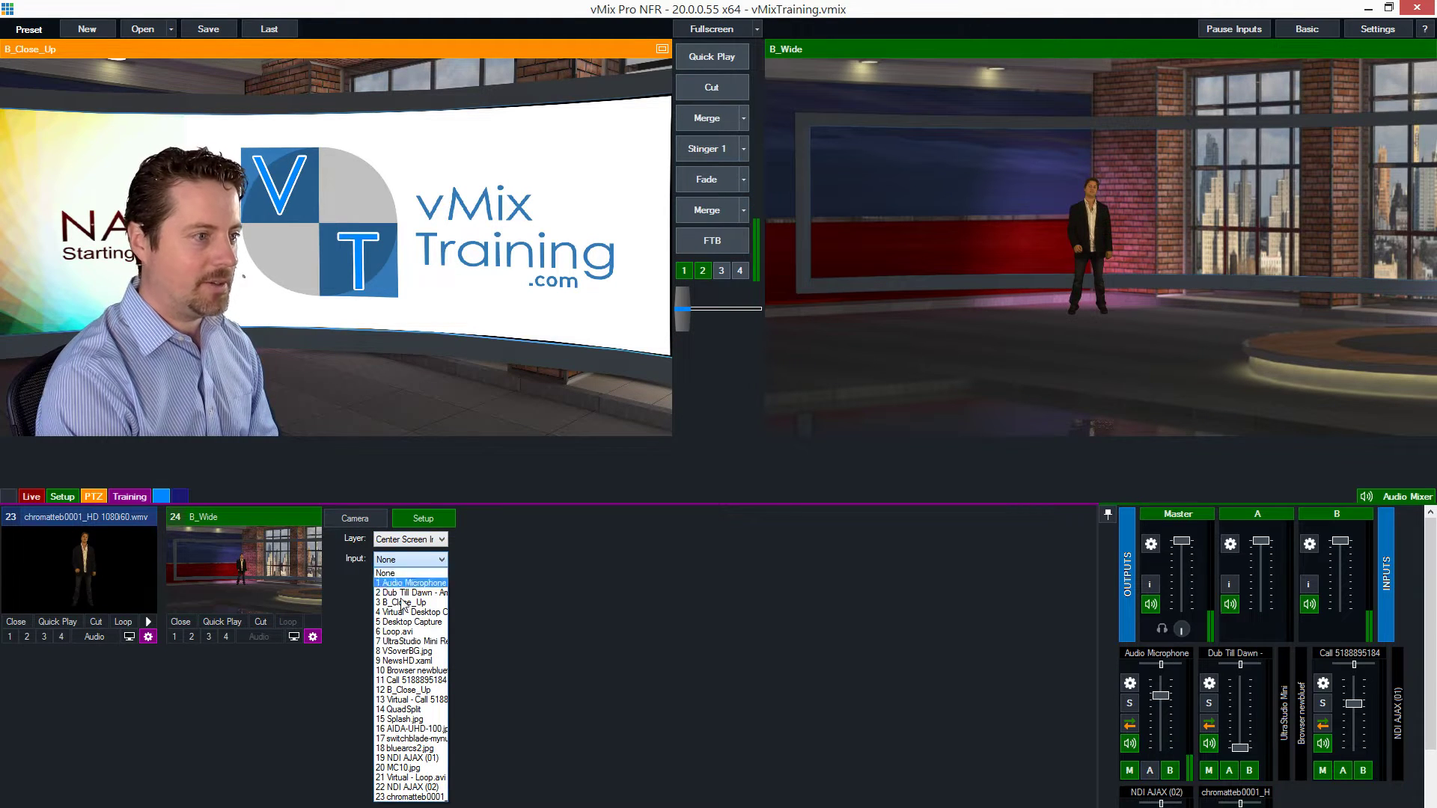
left_click(401, 632)
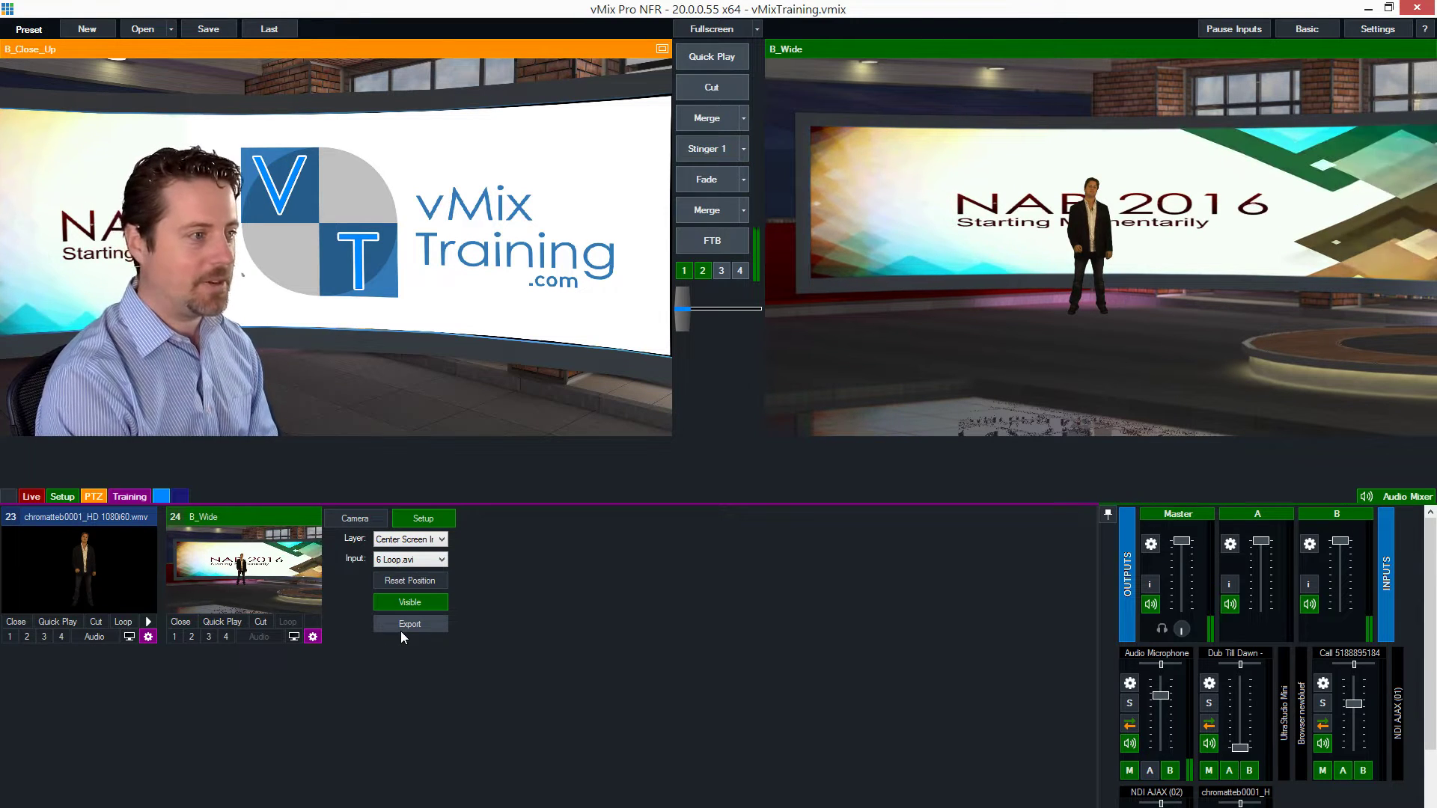
left_click(400, 564)
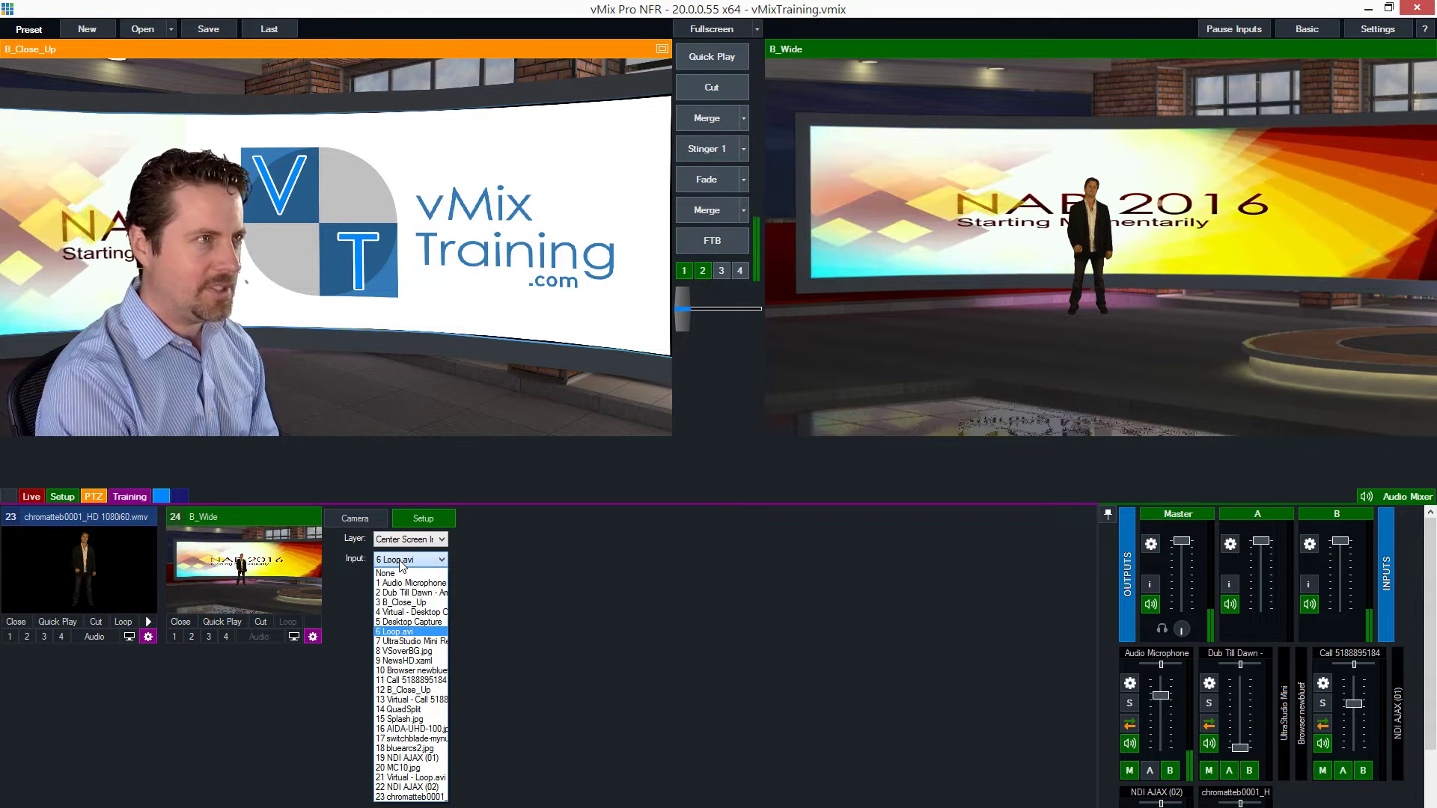
left_click(408, 613)
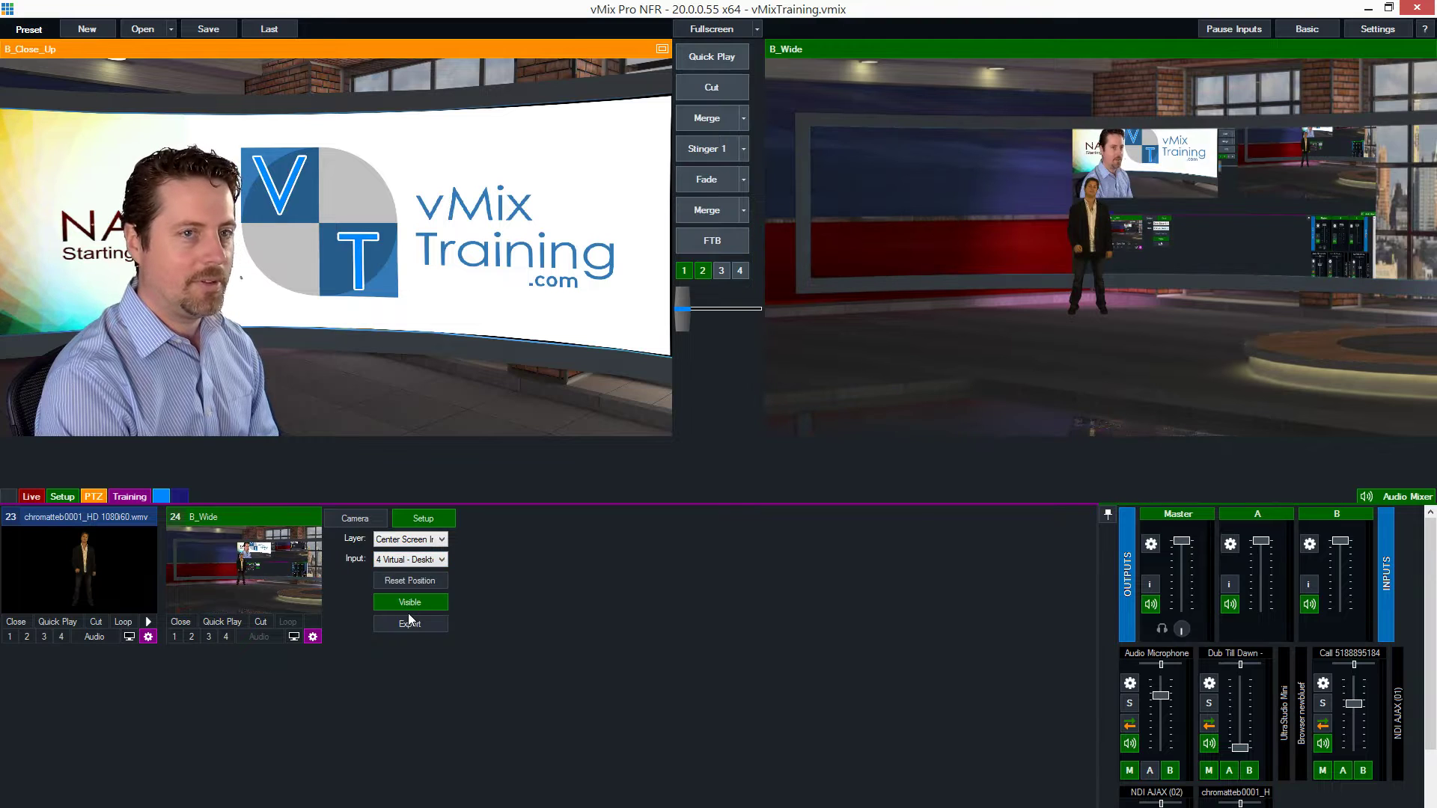
left_click(411, 559)
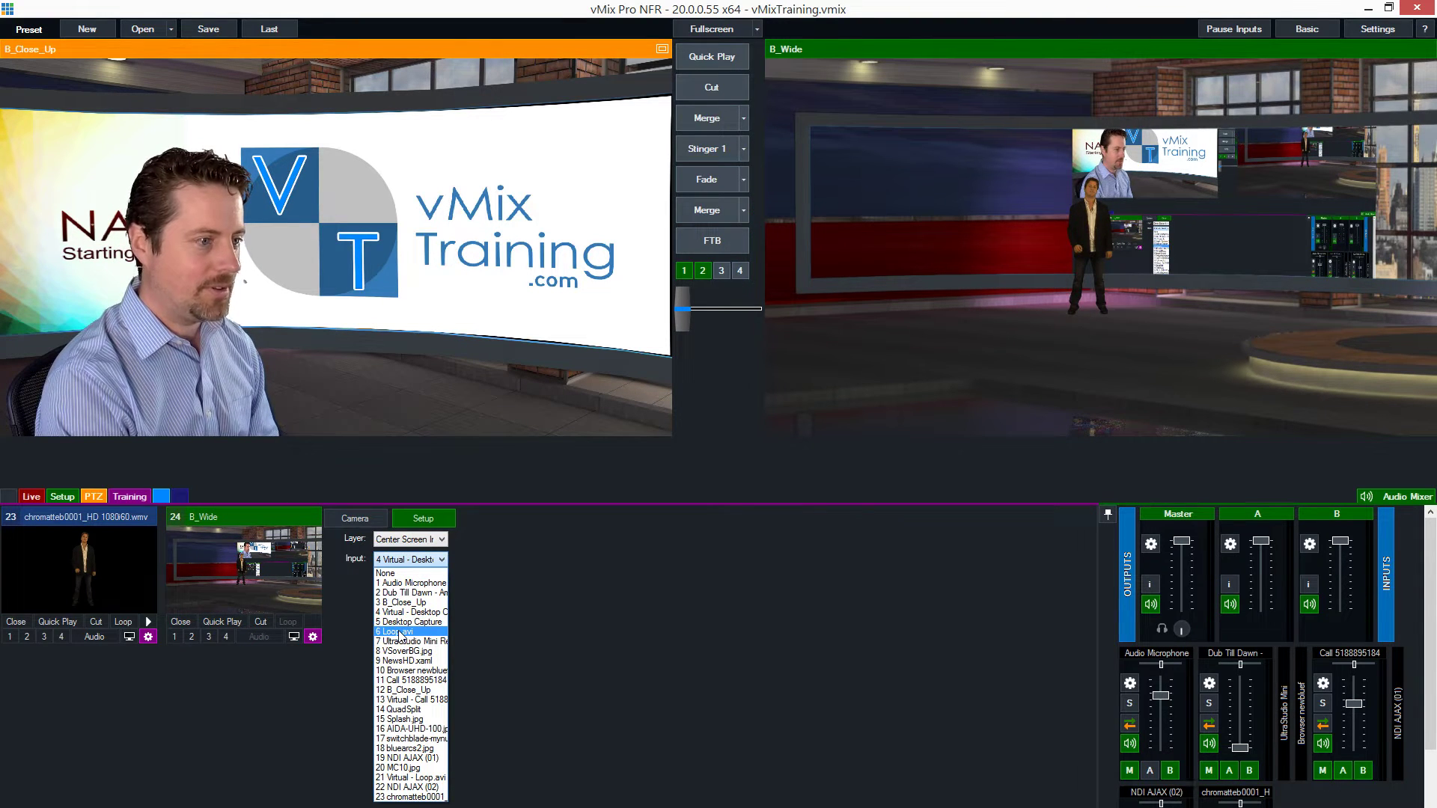
left_click(400, 633)
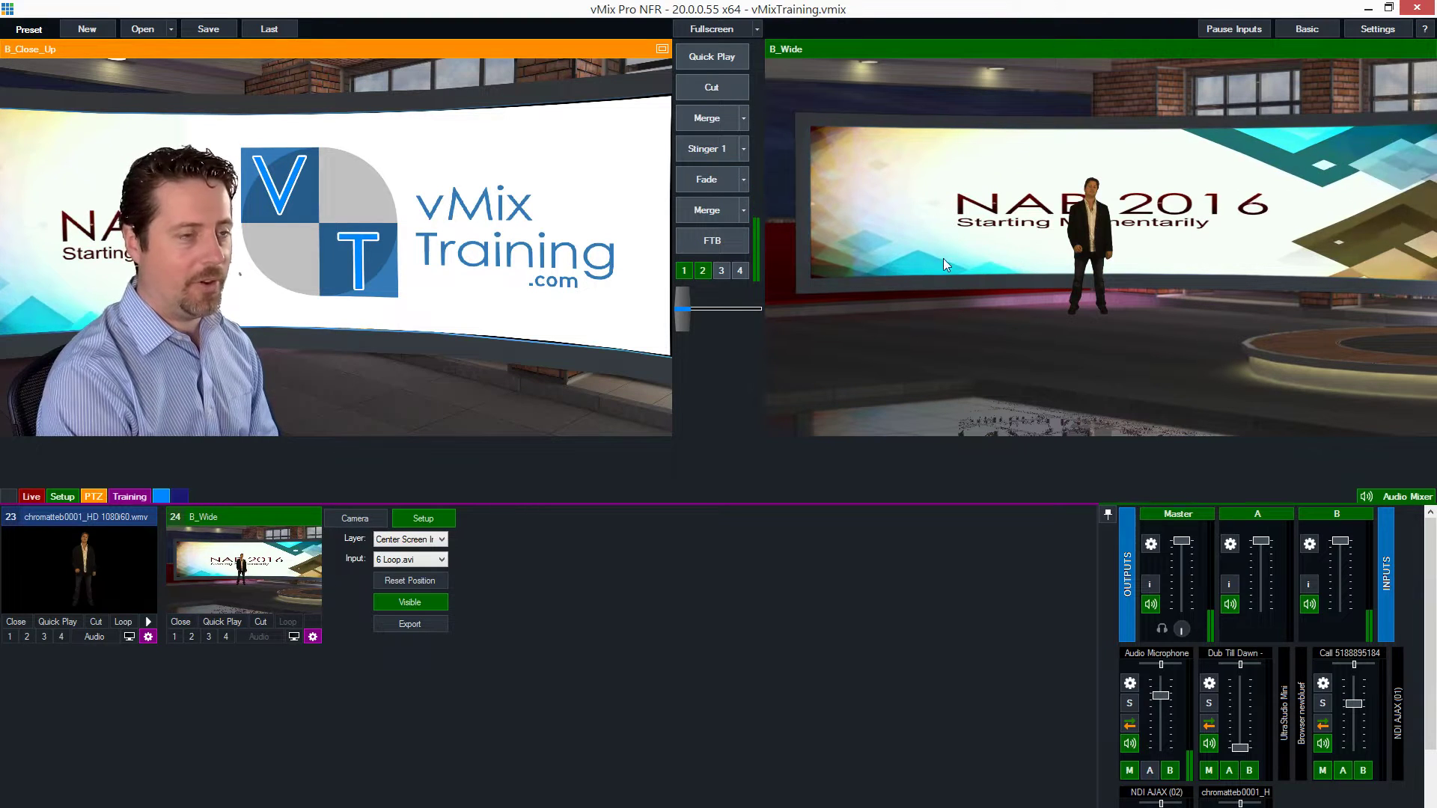
Step: Switch B_Wide to the wide camera preset and feed 10 Browser newblue onto Desk Screens Input
left_click(356, 521)
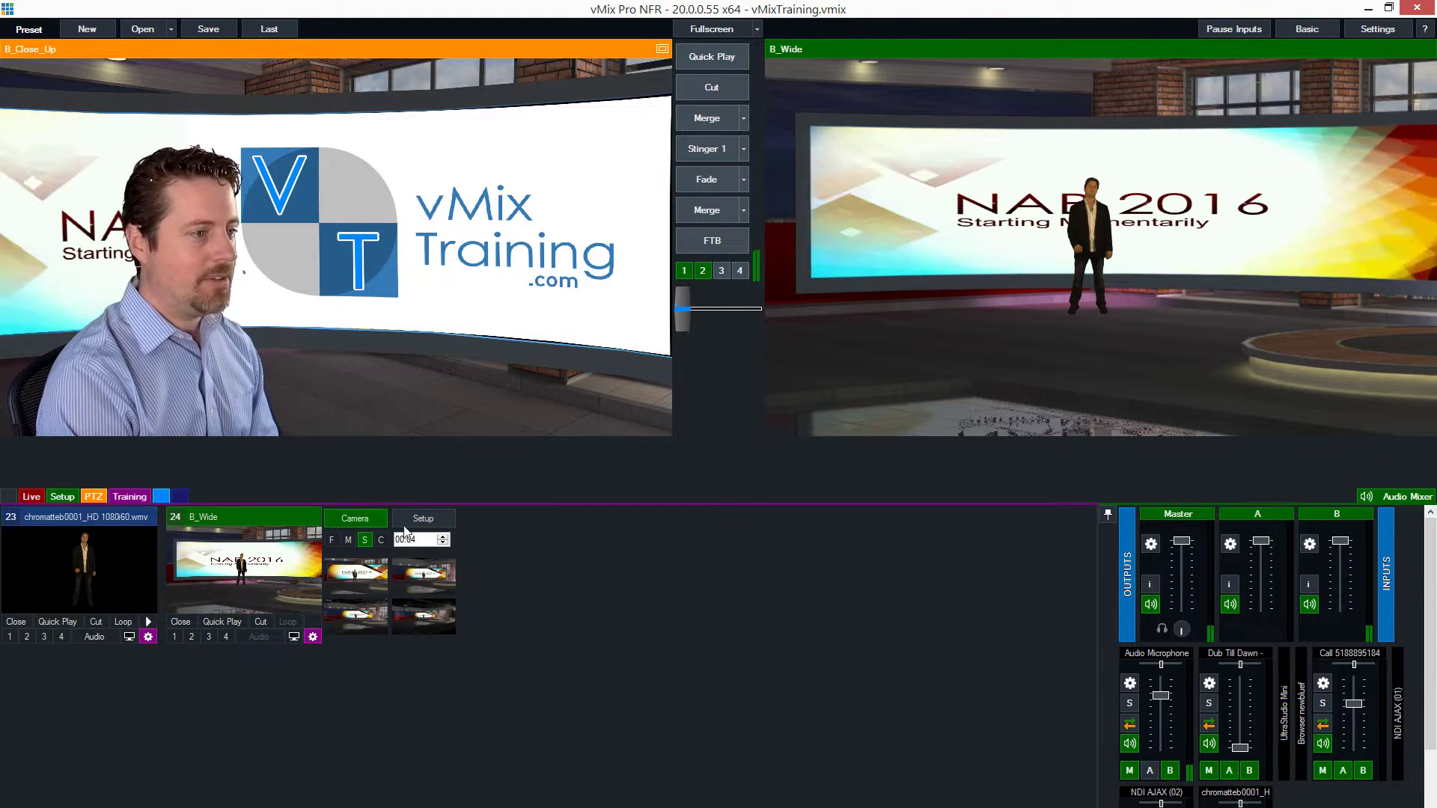
left_click(425, 612)
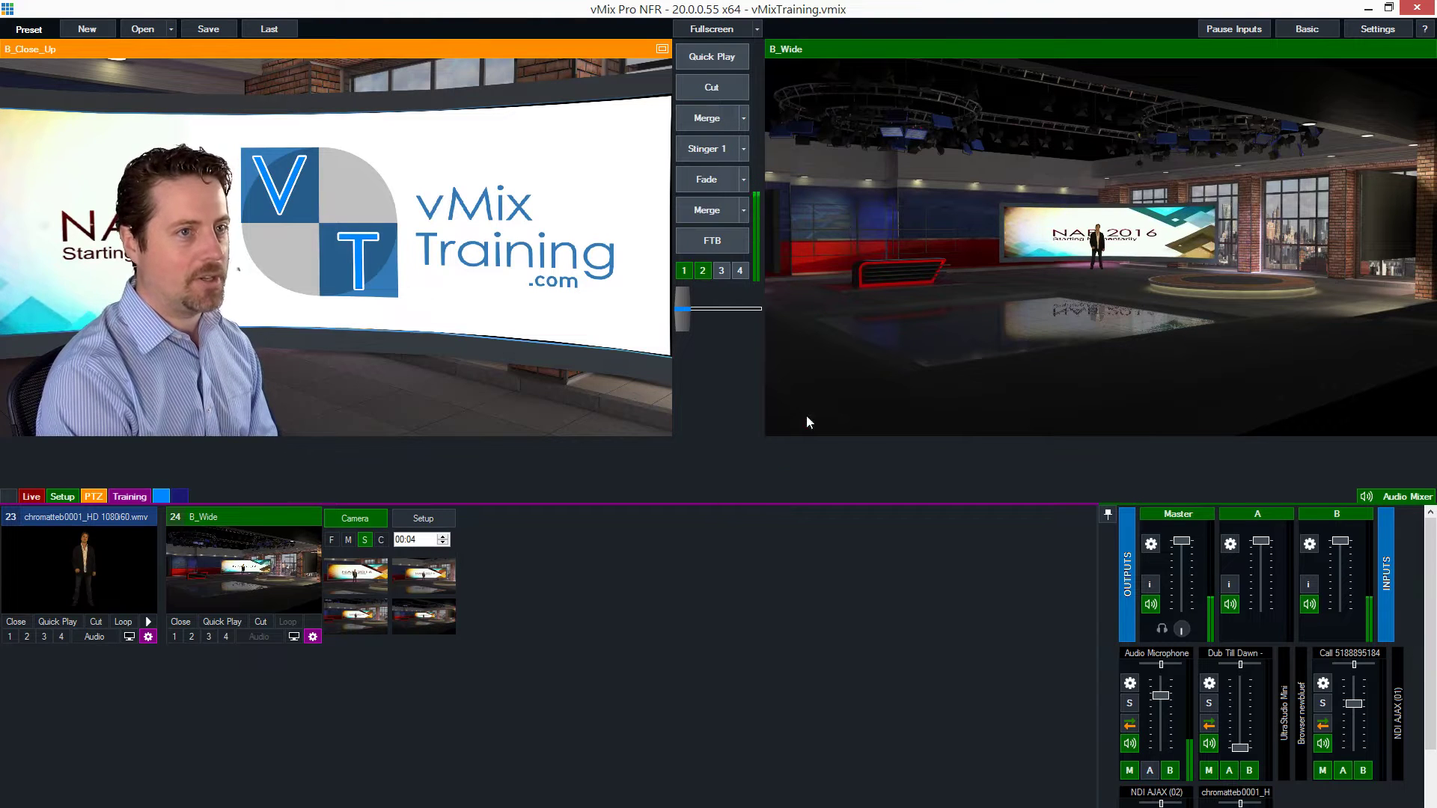
left_click(424, 518)
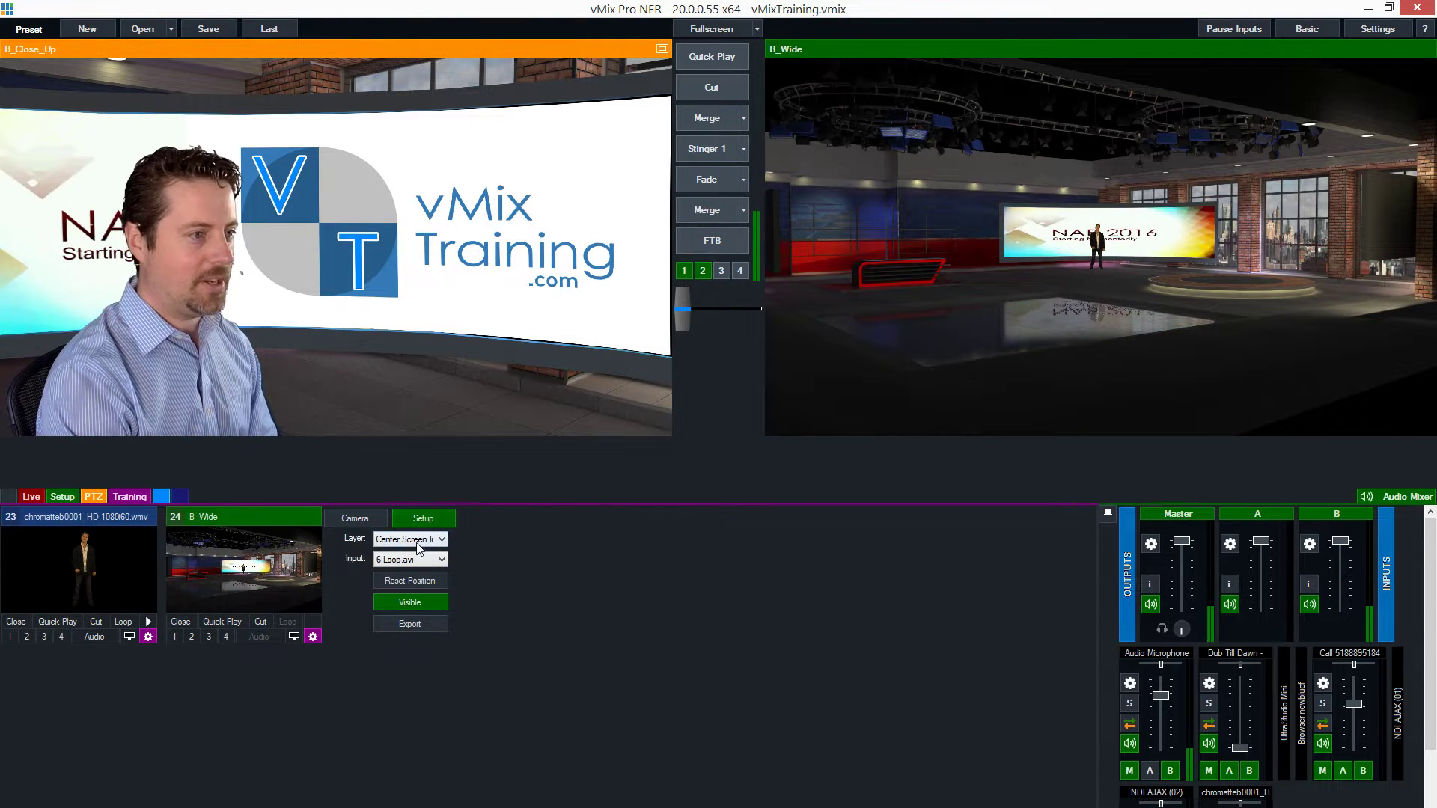
left_click(423, 539)
left_click(432, 603)
left_click(403, 561)
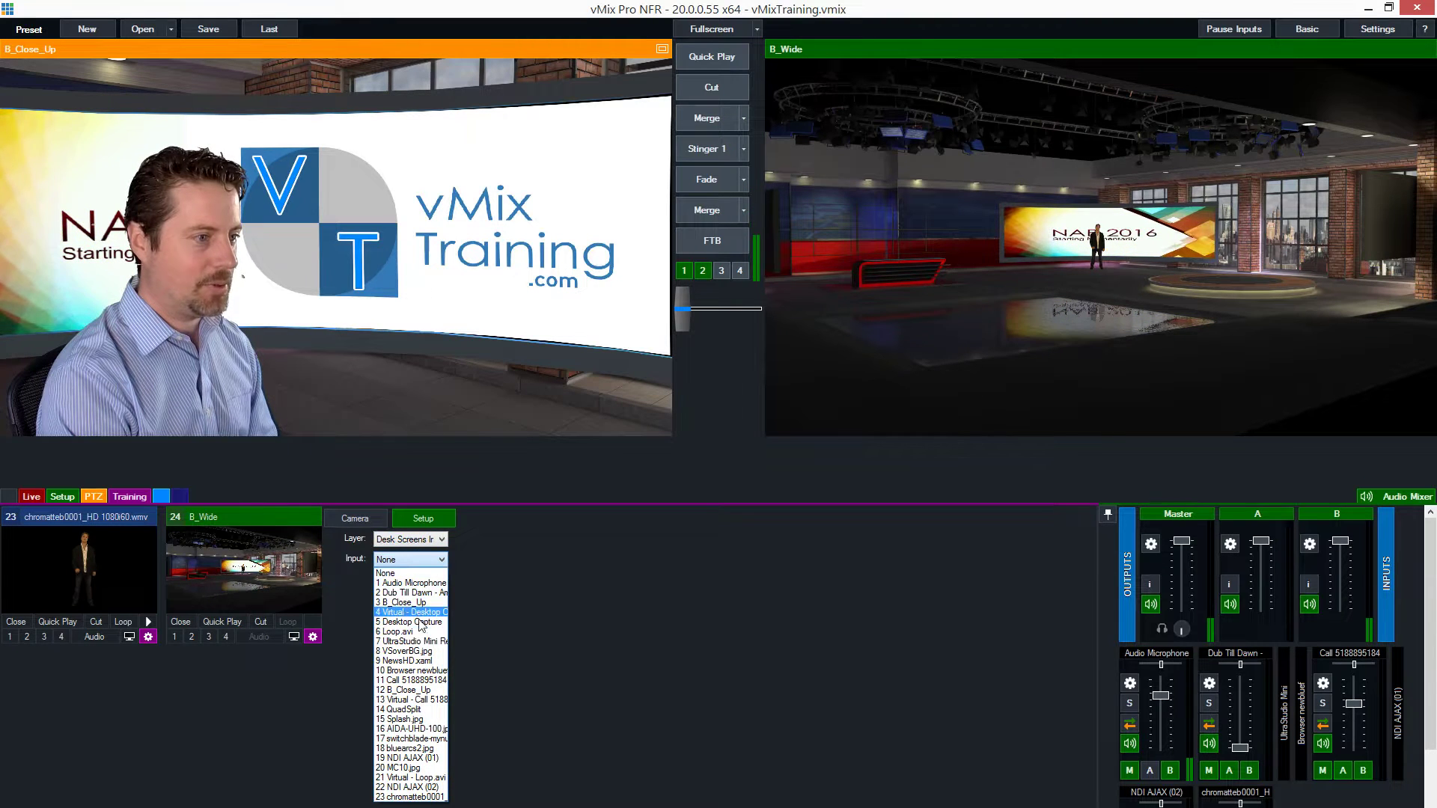
left_click(418, 671)
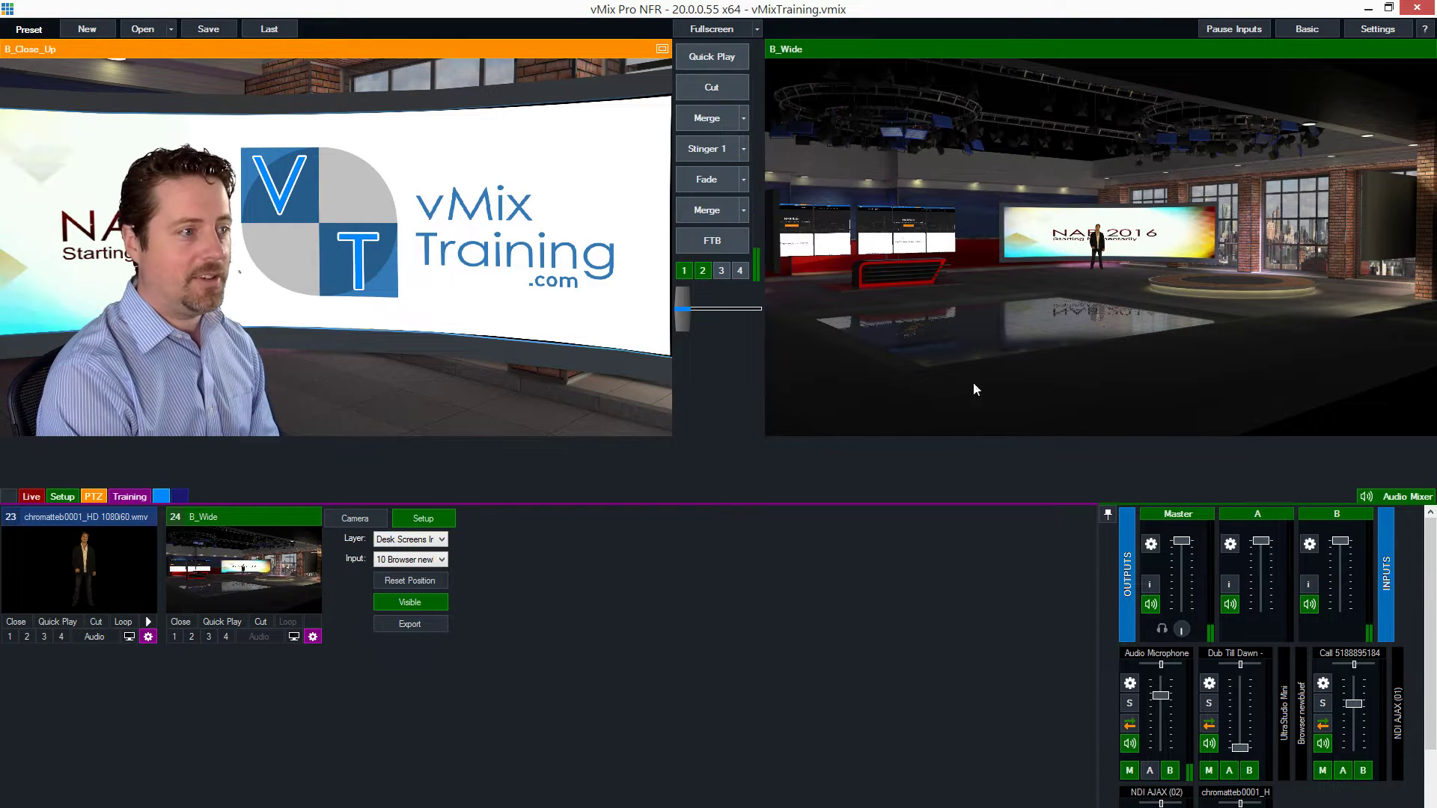
left_click(410, 539)
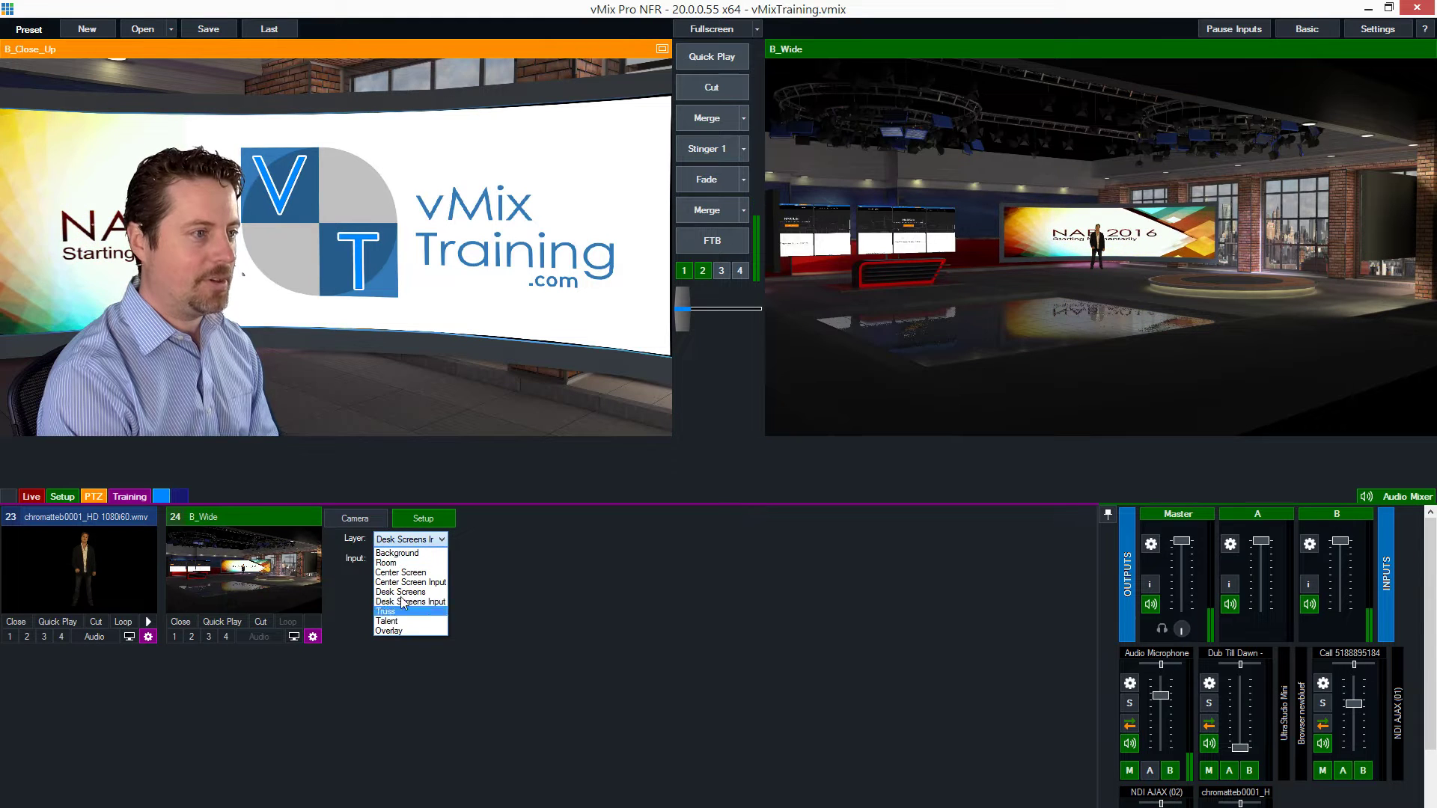
Step: Check the Background and Room layers, then keep Center Screen visible with 6 Loop.avi
left_click(403, 554)
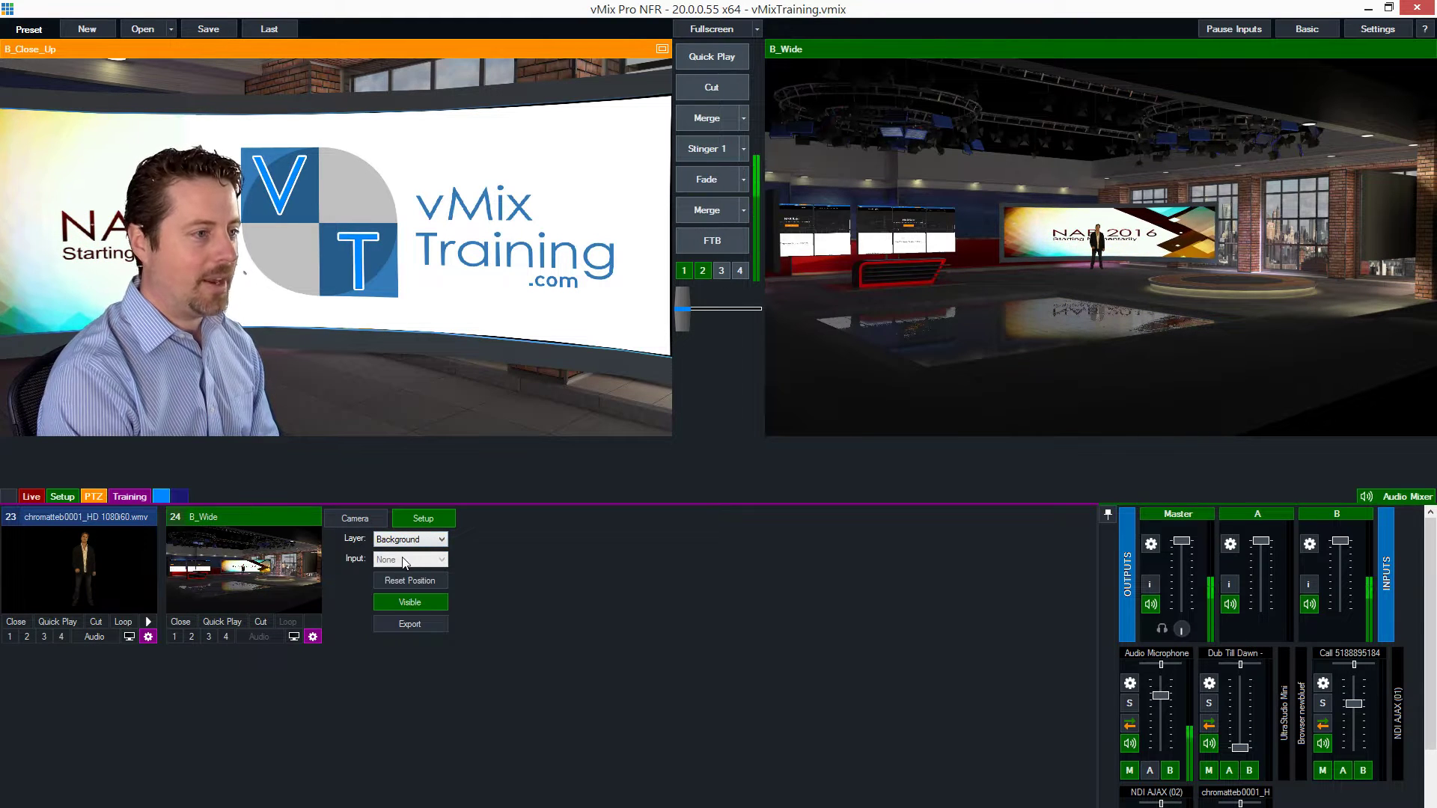
left_click(404, 540)
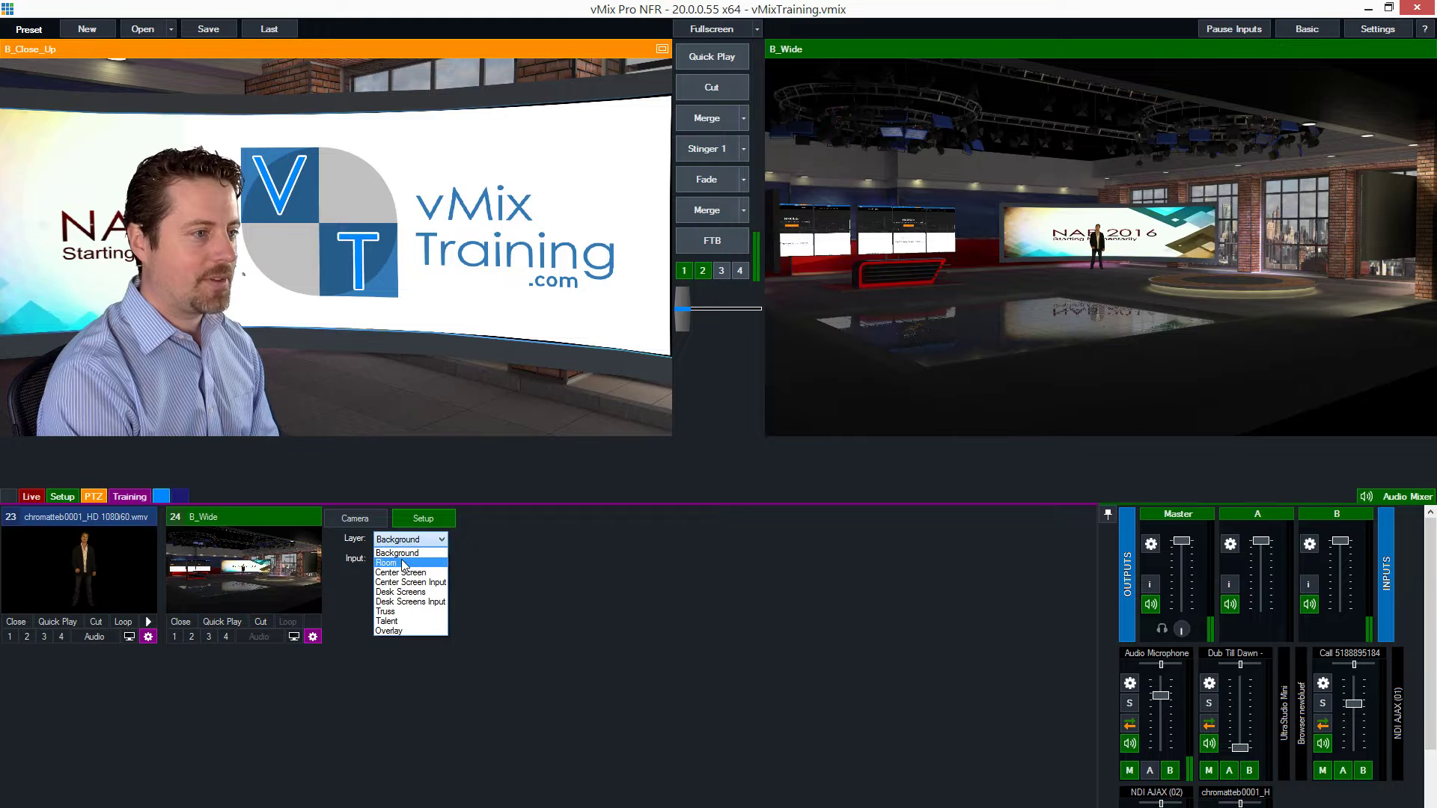
left_click(414, 556)
left_click(411, 538)
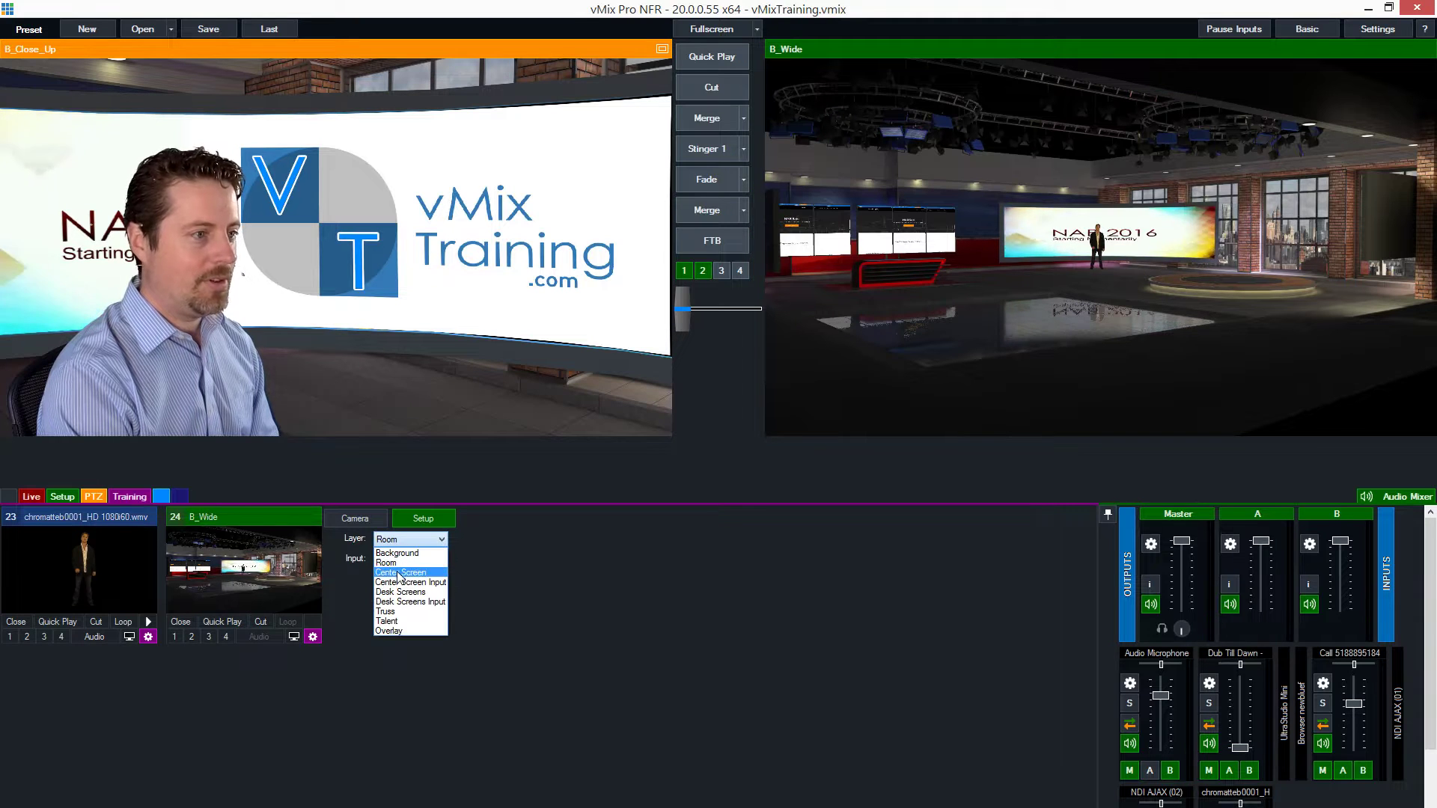
left_click(397, 574)
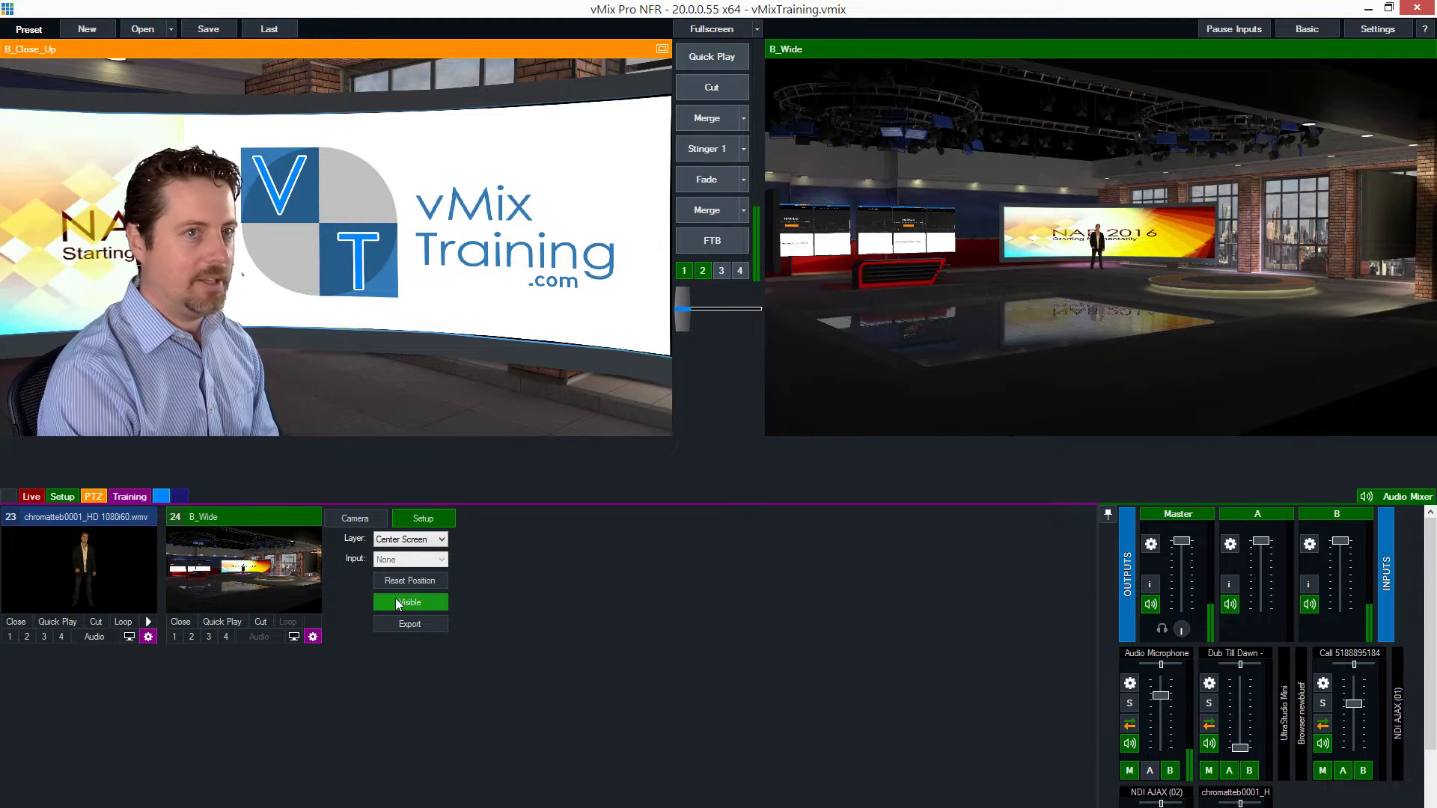
left_click(398, 603)
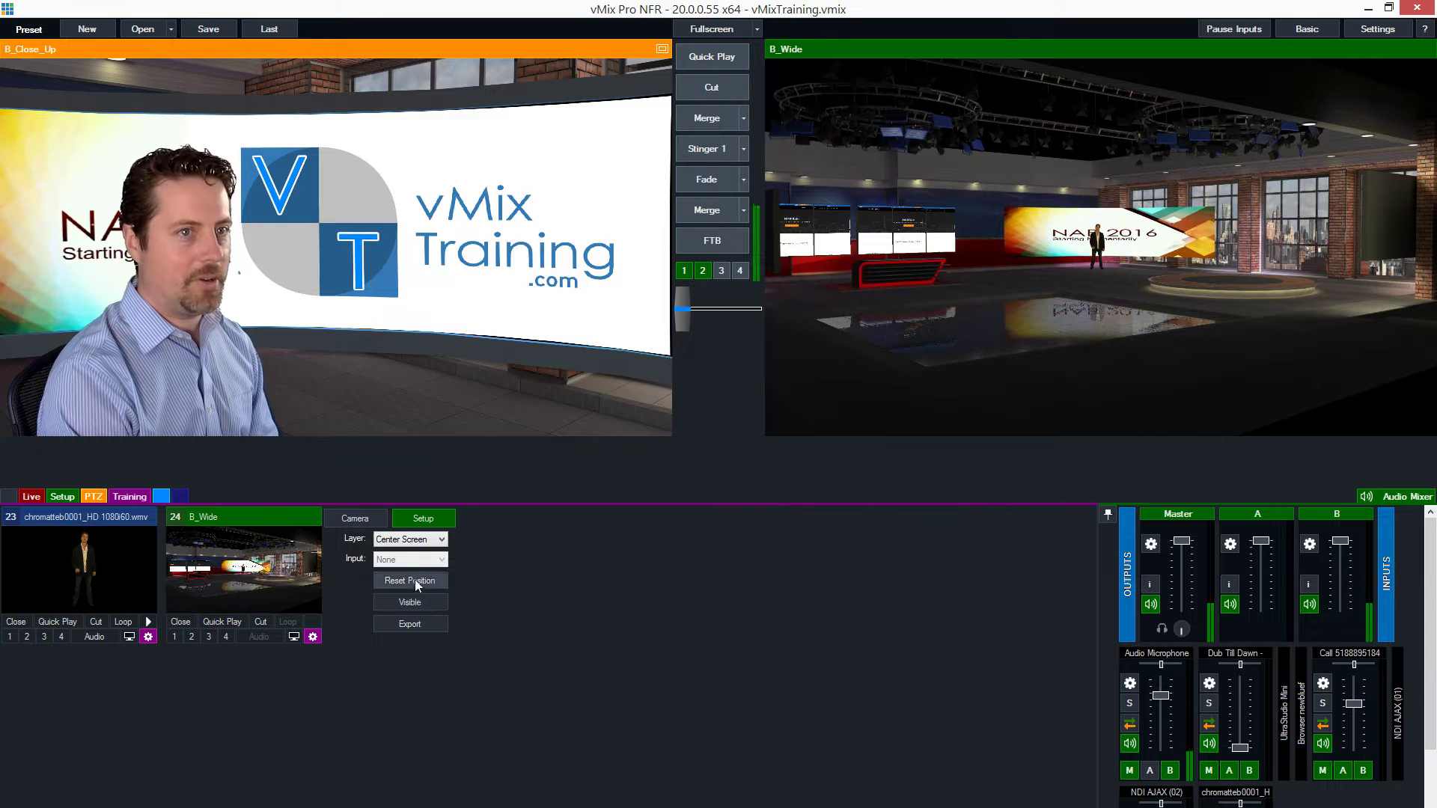
left_click(412, 559)
left_click(402, 603)
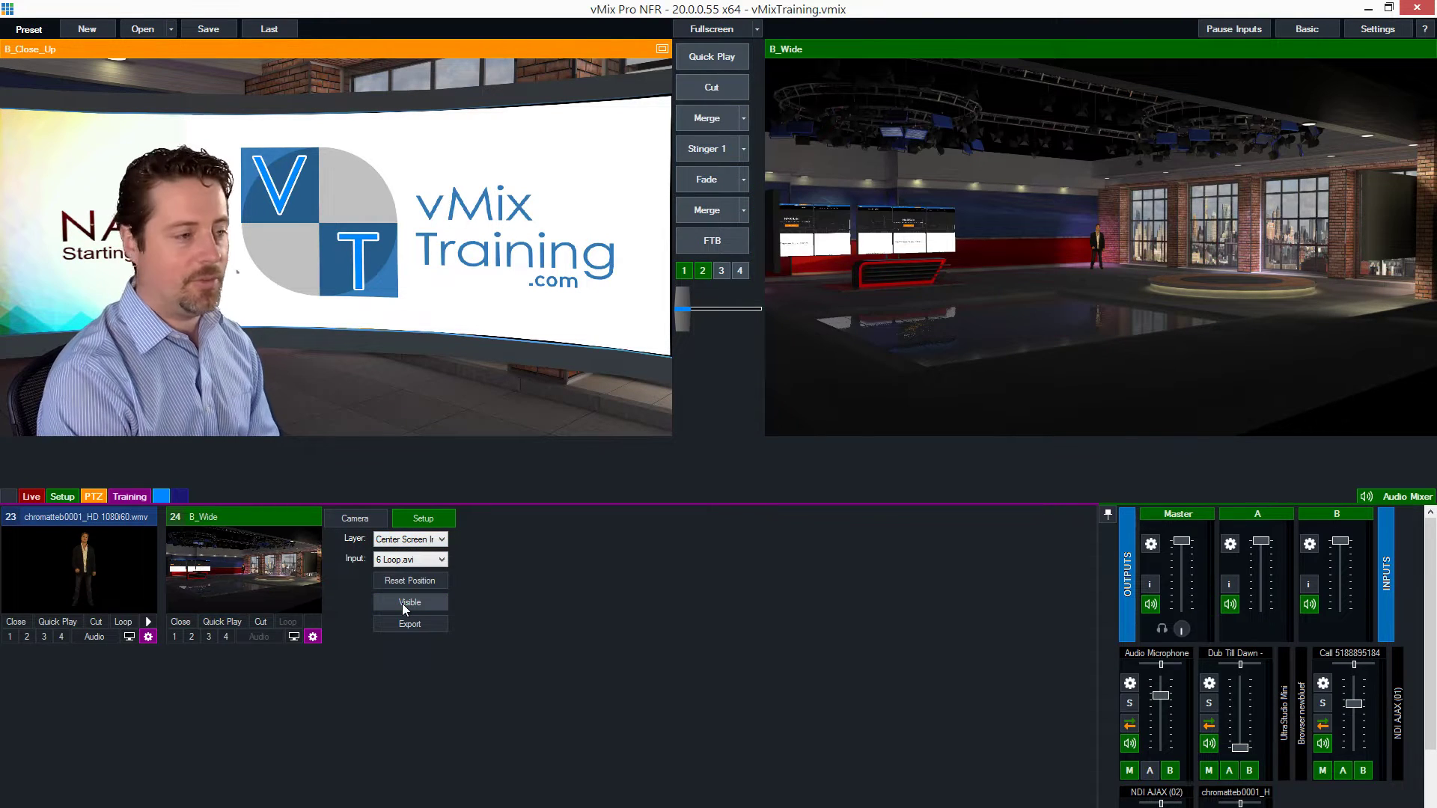
left_click(402, 603)
left_click(411, 539)
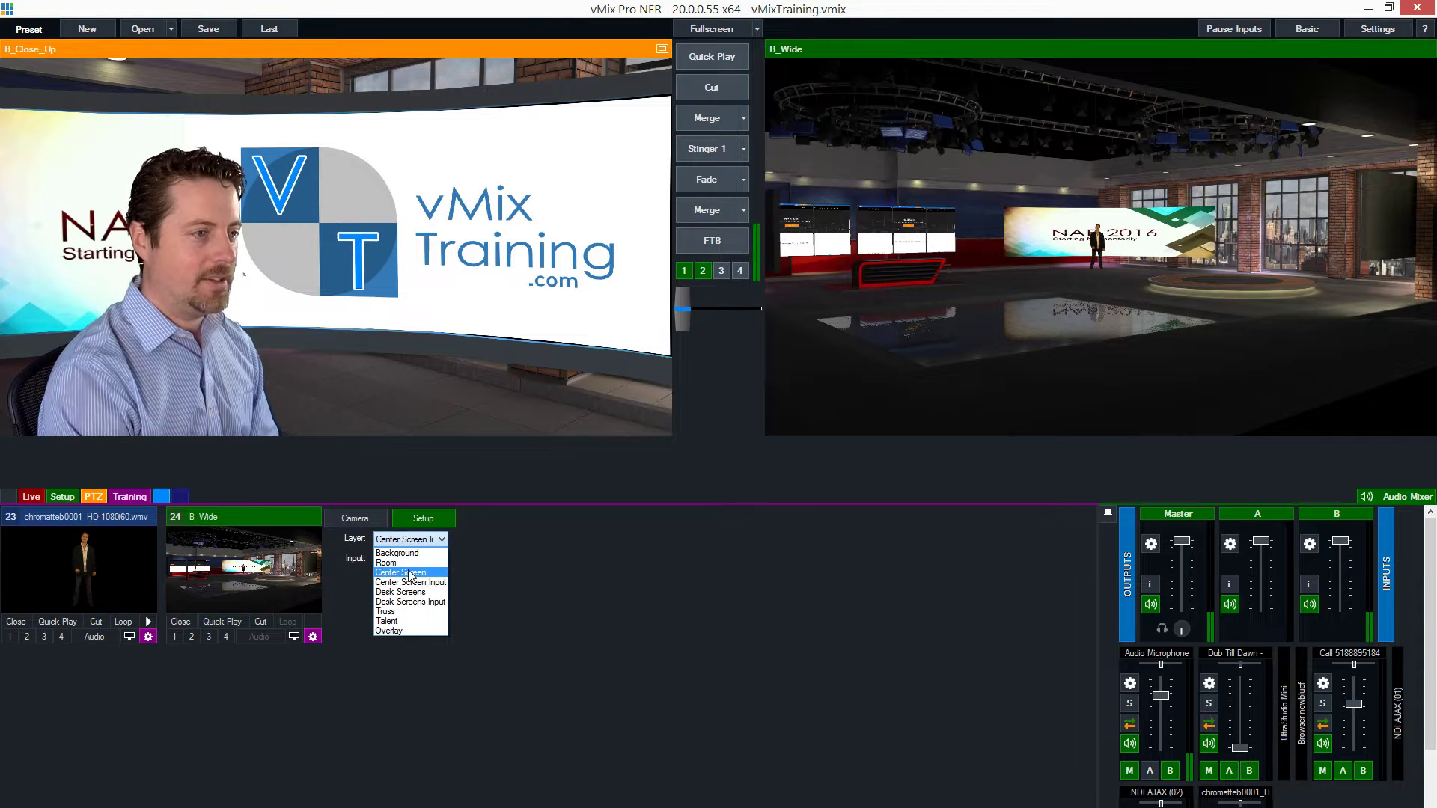
left_click(410, 572)
left_click(409, 603)
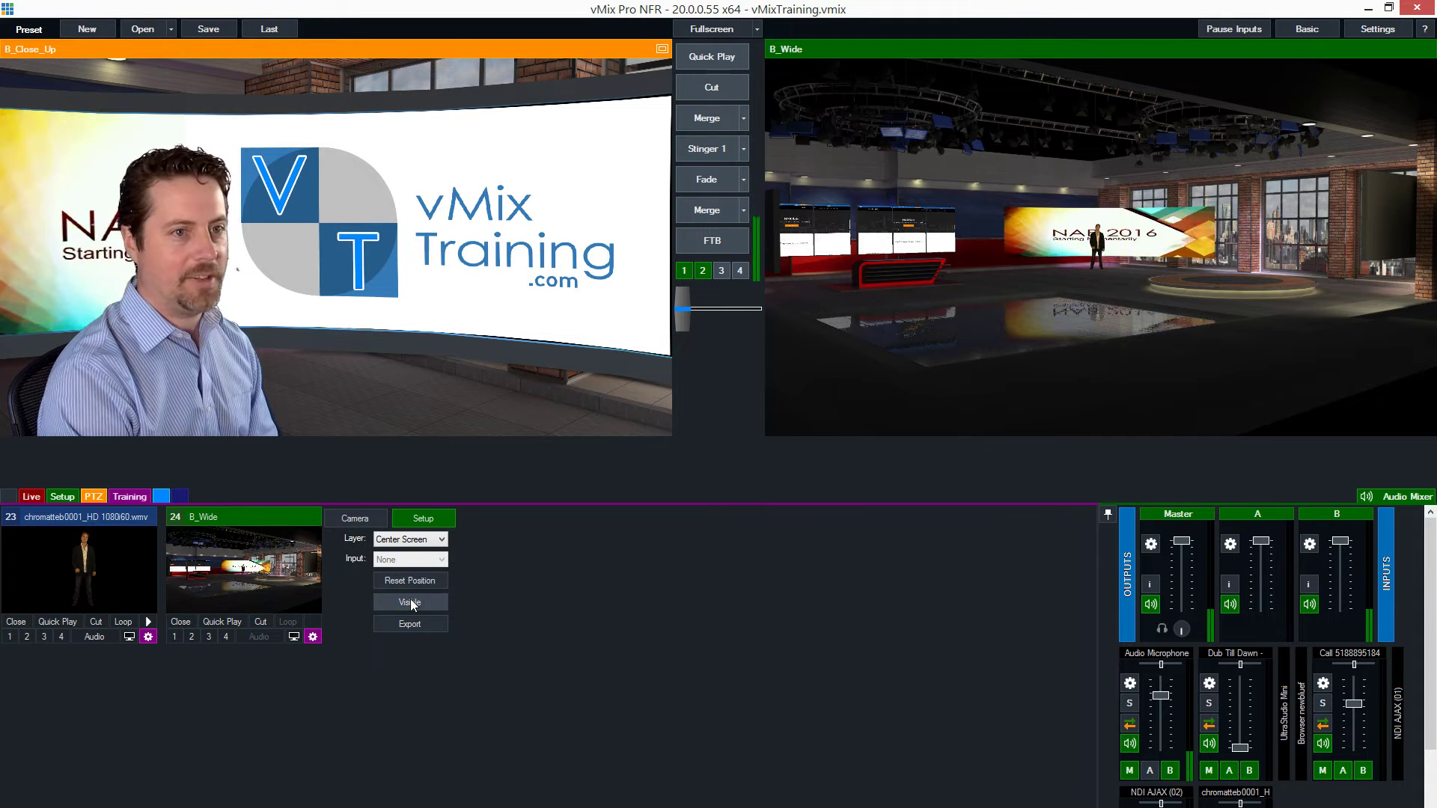
Step: Move the B_Wide camera in to the NAB 2016 centre screen preset
left_click(354, 518)
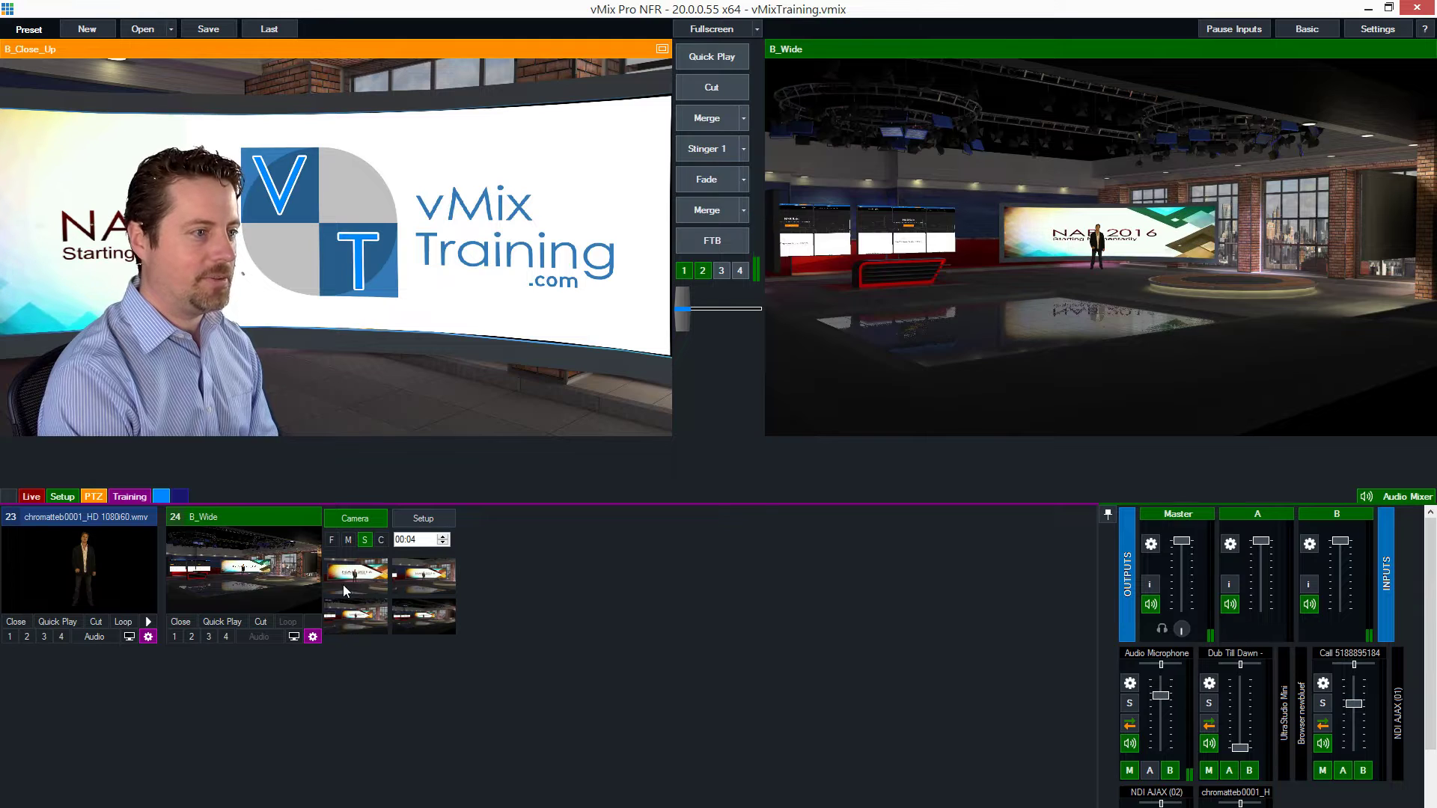
left_click(344, 584)
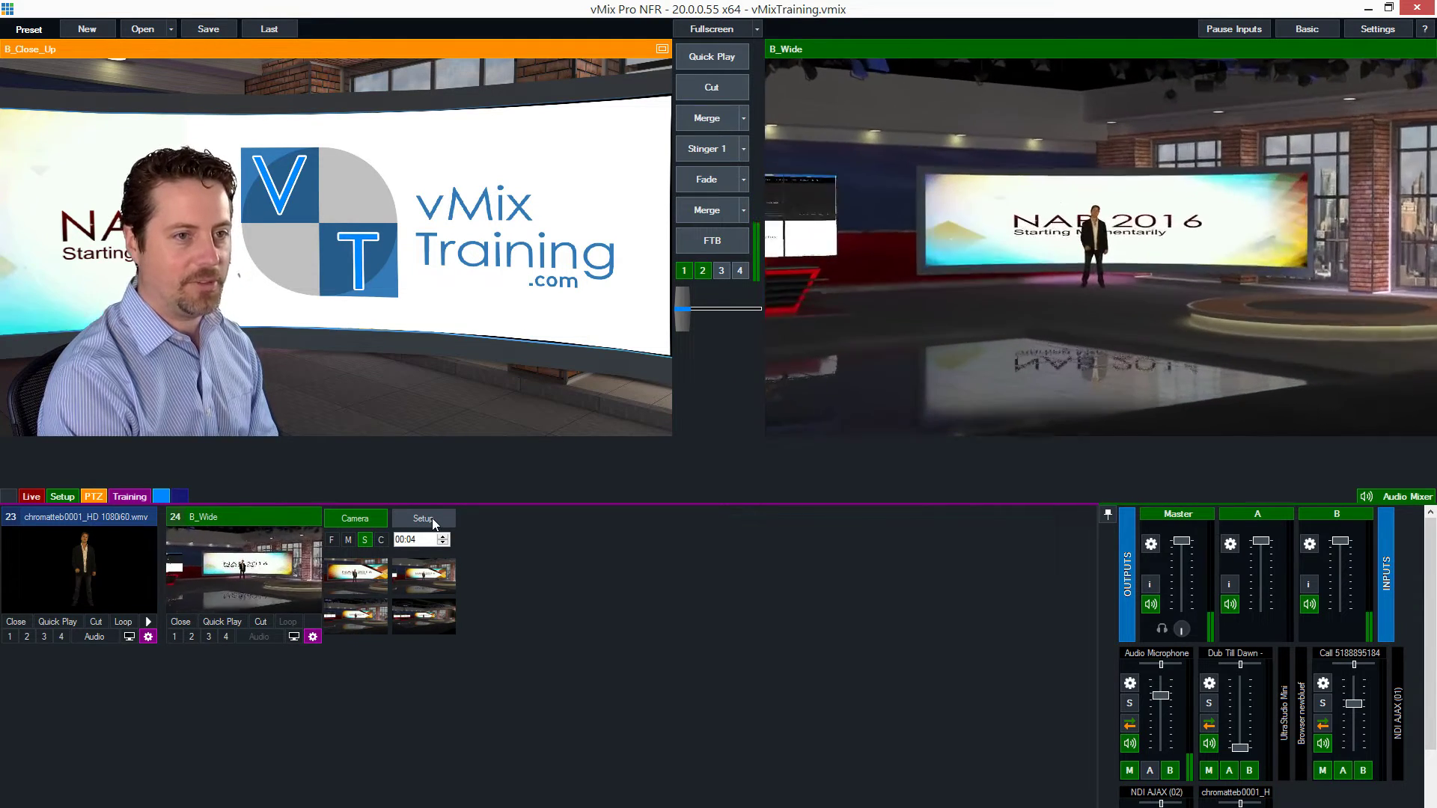
left_click(423, 518)
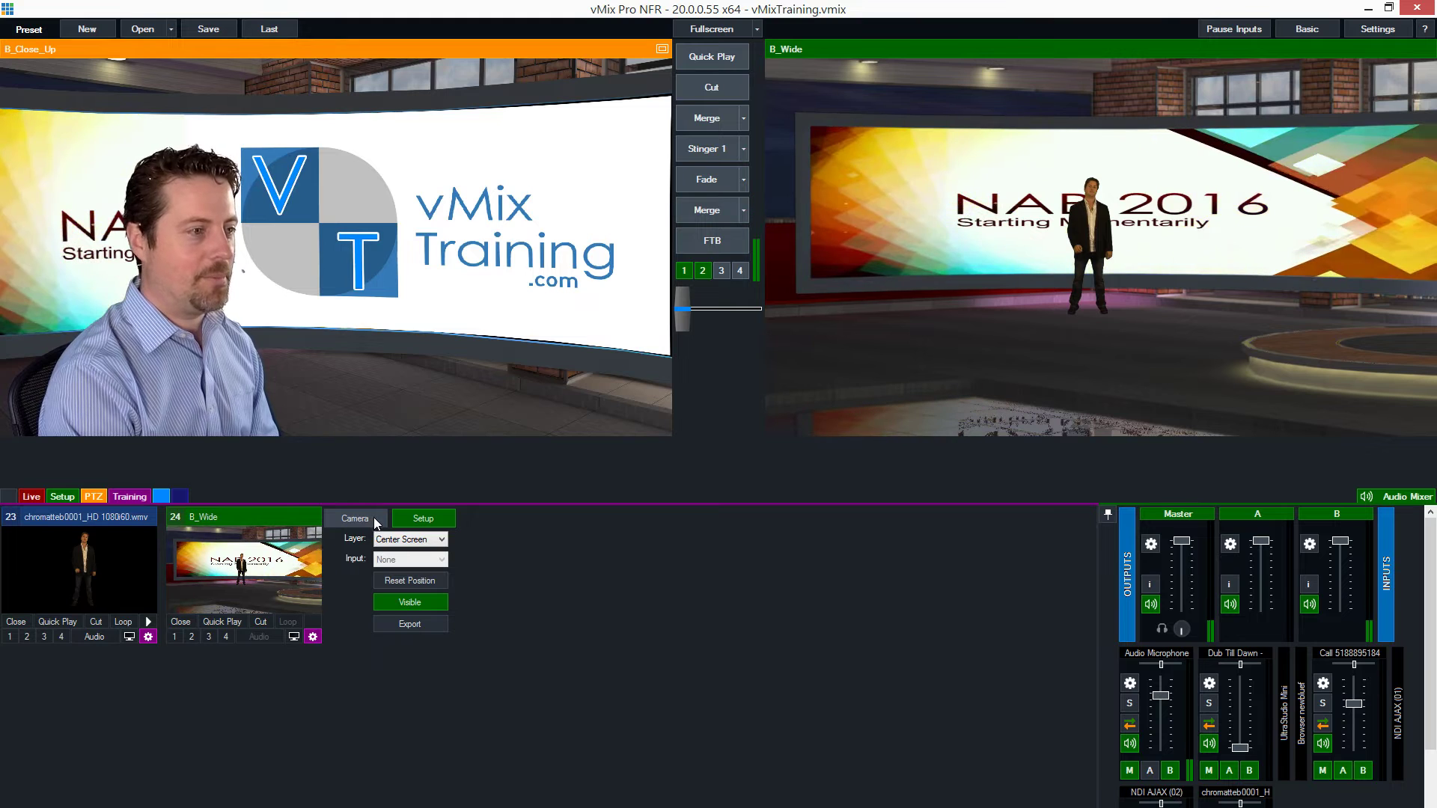
left_click(392, 539)
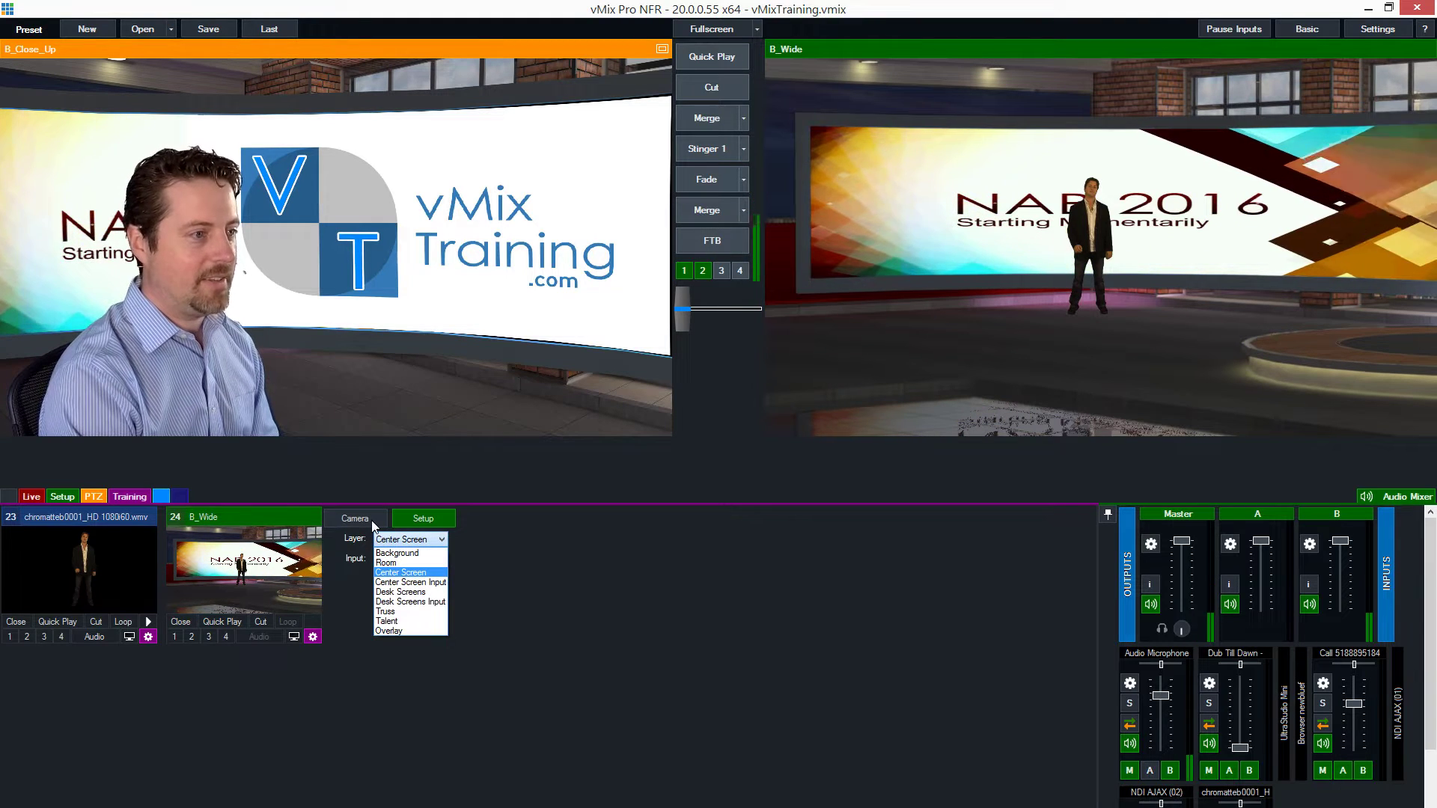
Step: Return B_Wide to the wide camera preset and check the Desk Screens layer
left_click(374, 519)
left_click(374, 519)
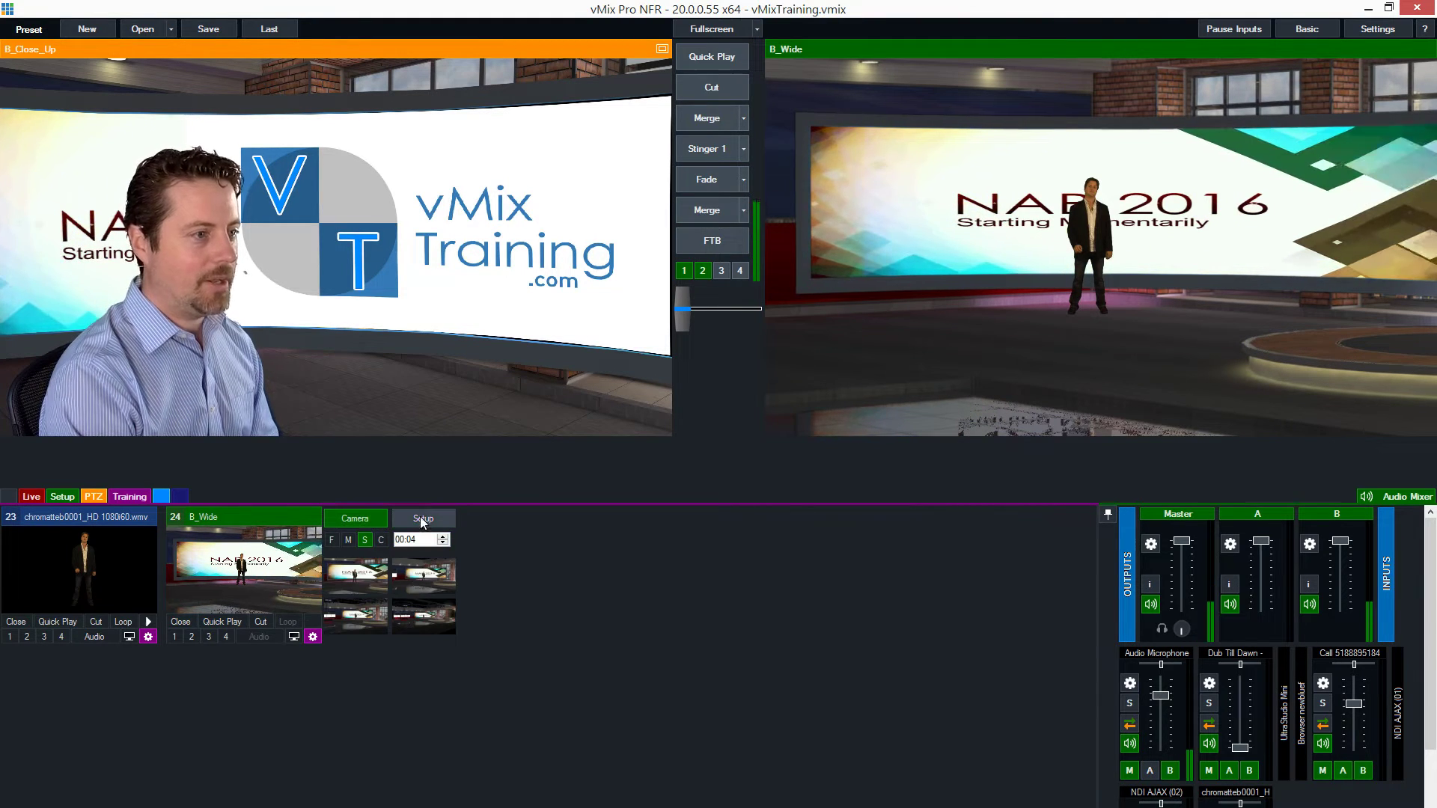
left_click(420, 516)
left_click(402, 540)
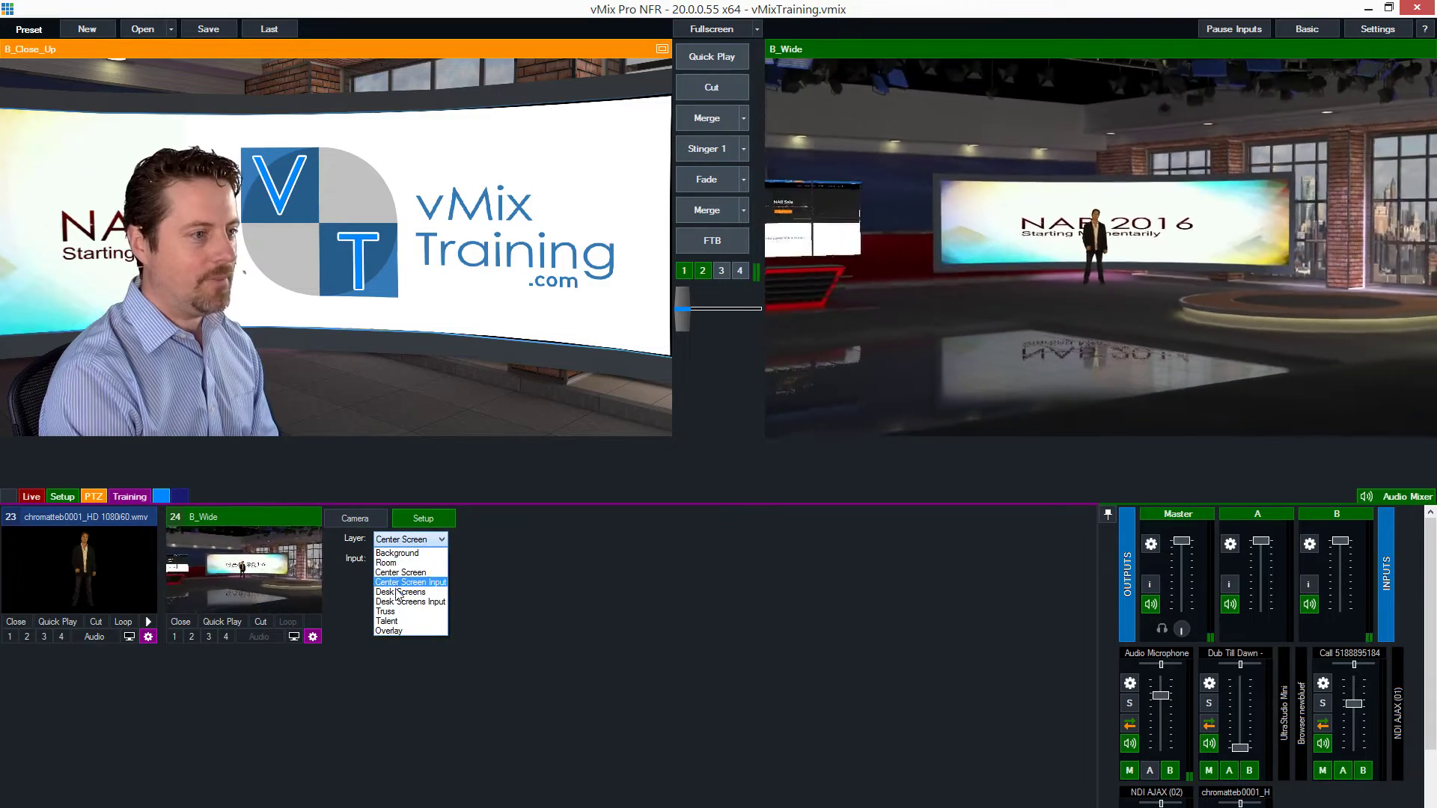
left_click(397, 558)
Step: Toggle the Truss layer's visibility off and on, then check the Talent and Overlay layers
left_click(402, 540)
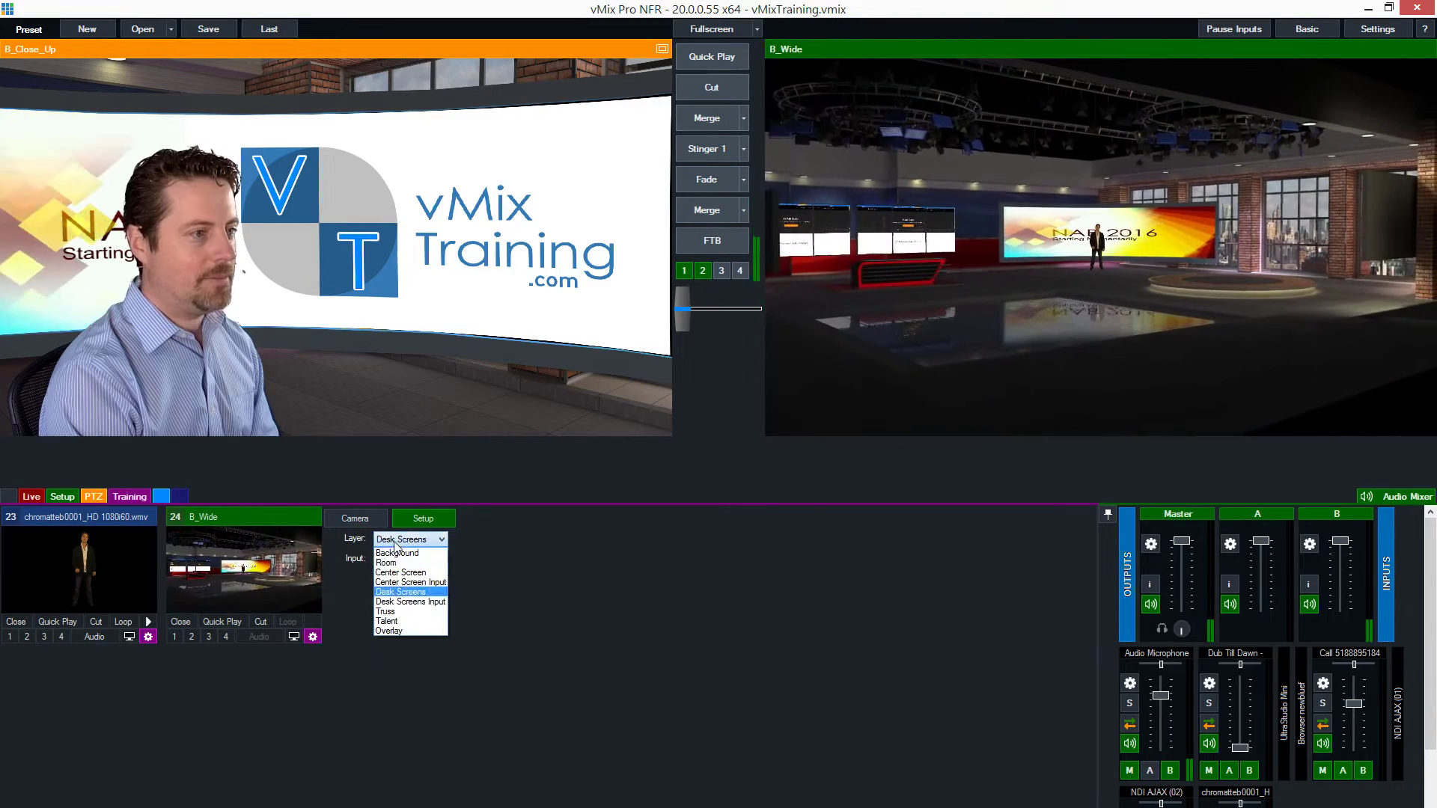
left_click(393, 613)
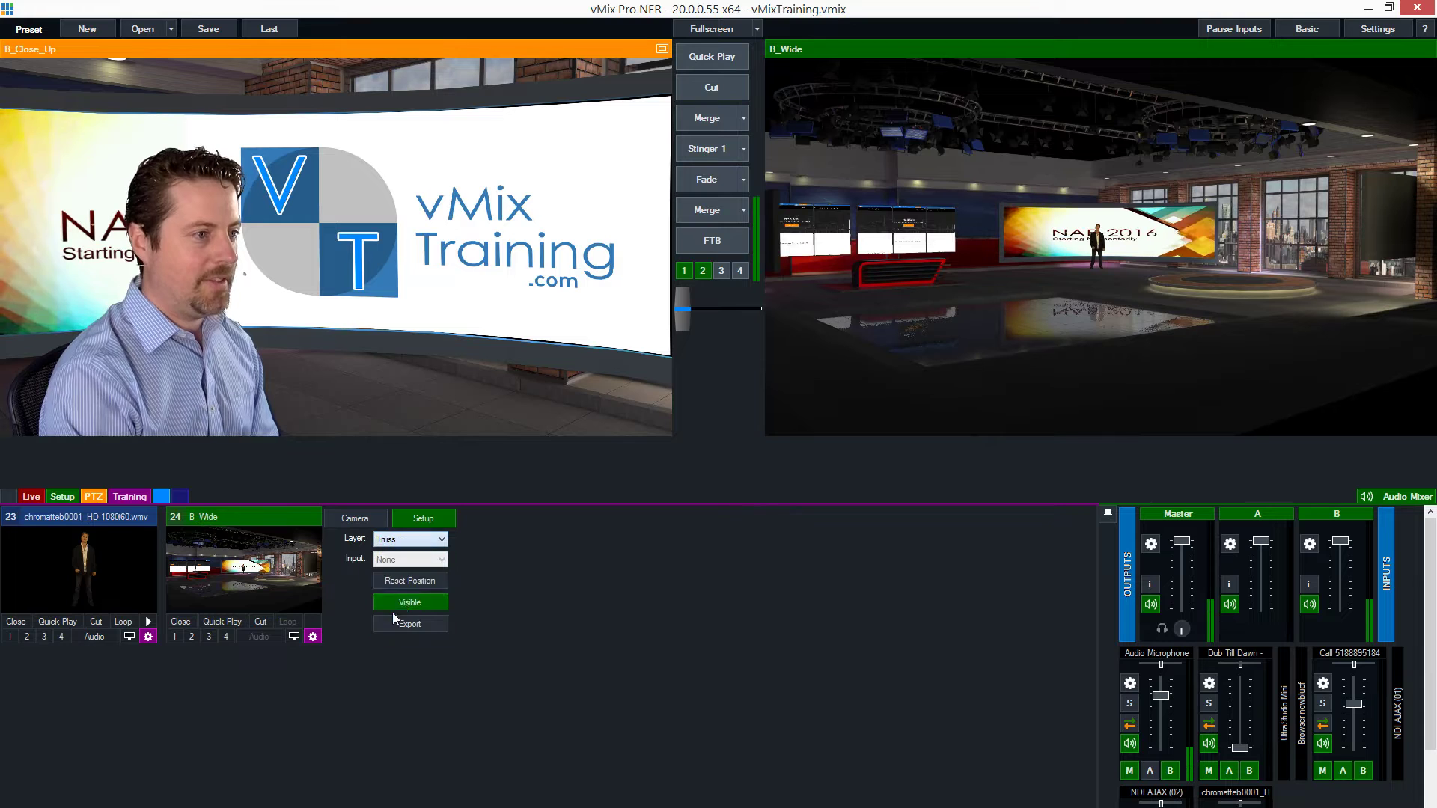
left_click(405, 603)
left_click(405, 603)
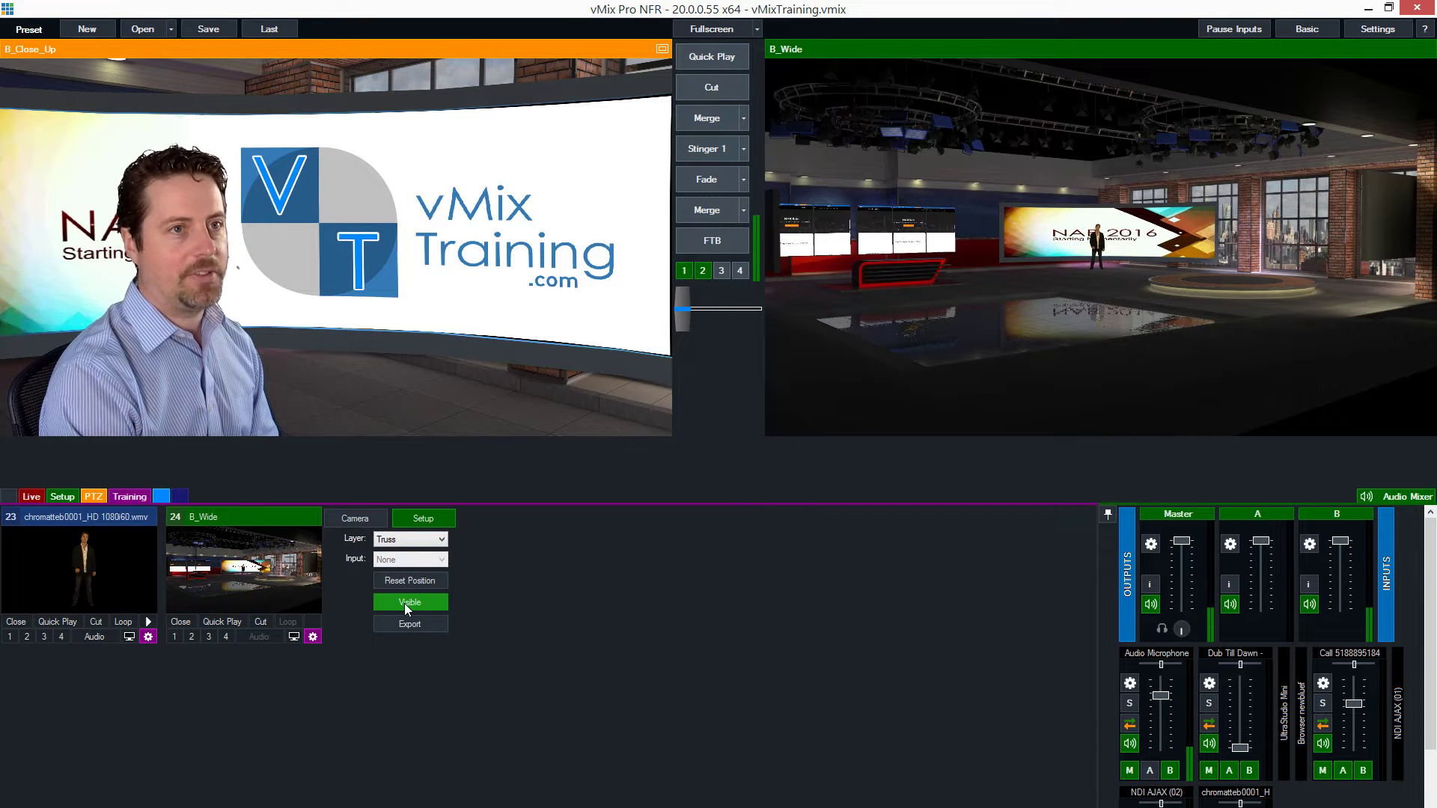
left_click(405, 604)
left_click(405, 605)
left_click(407, 540)
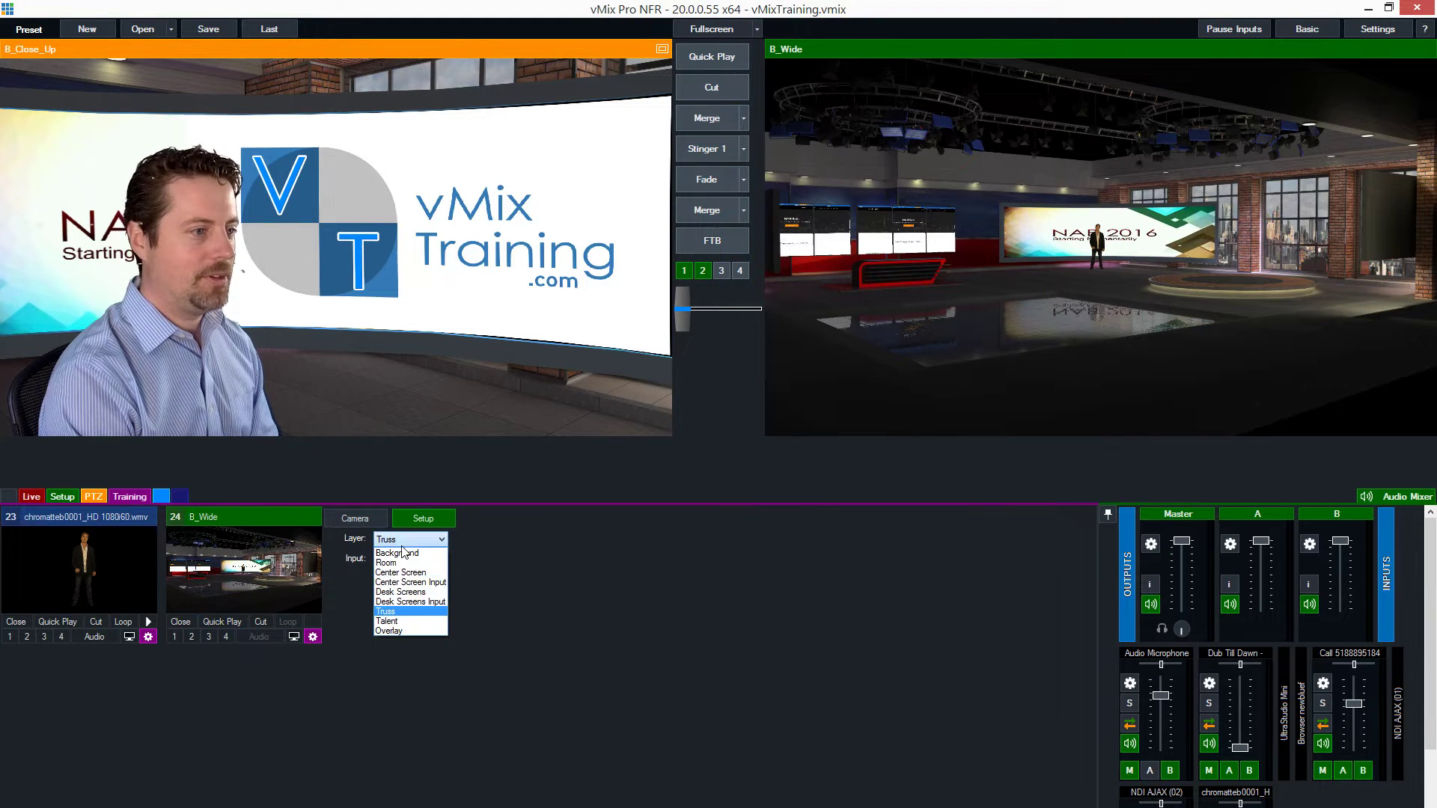
left_click(387, 621)
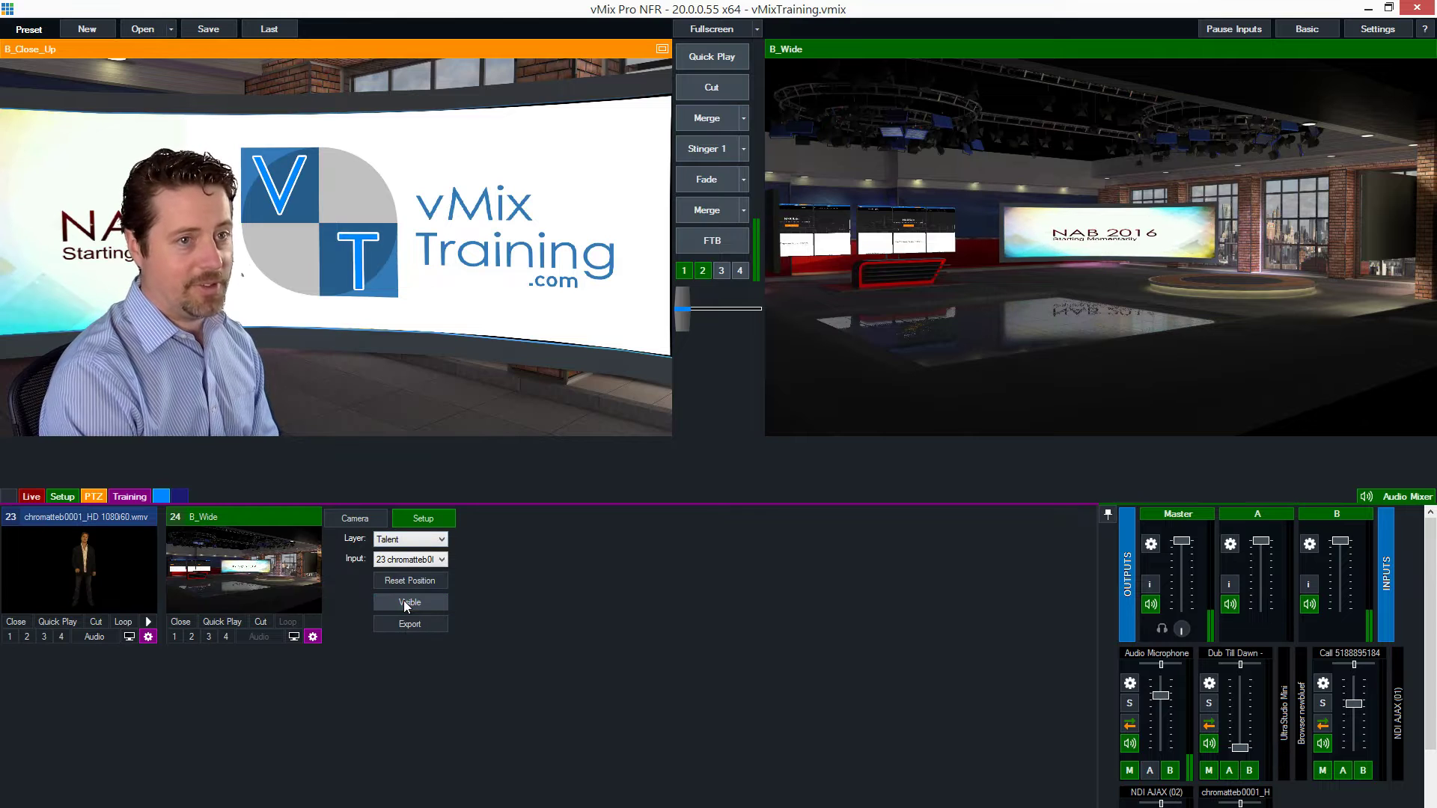
left_click(407, 540)
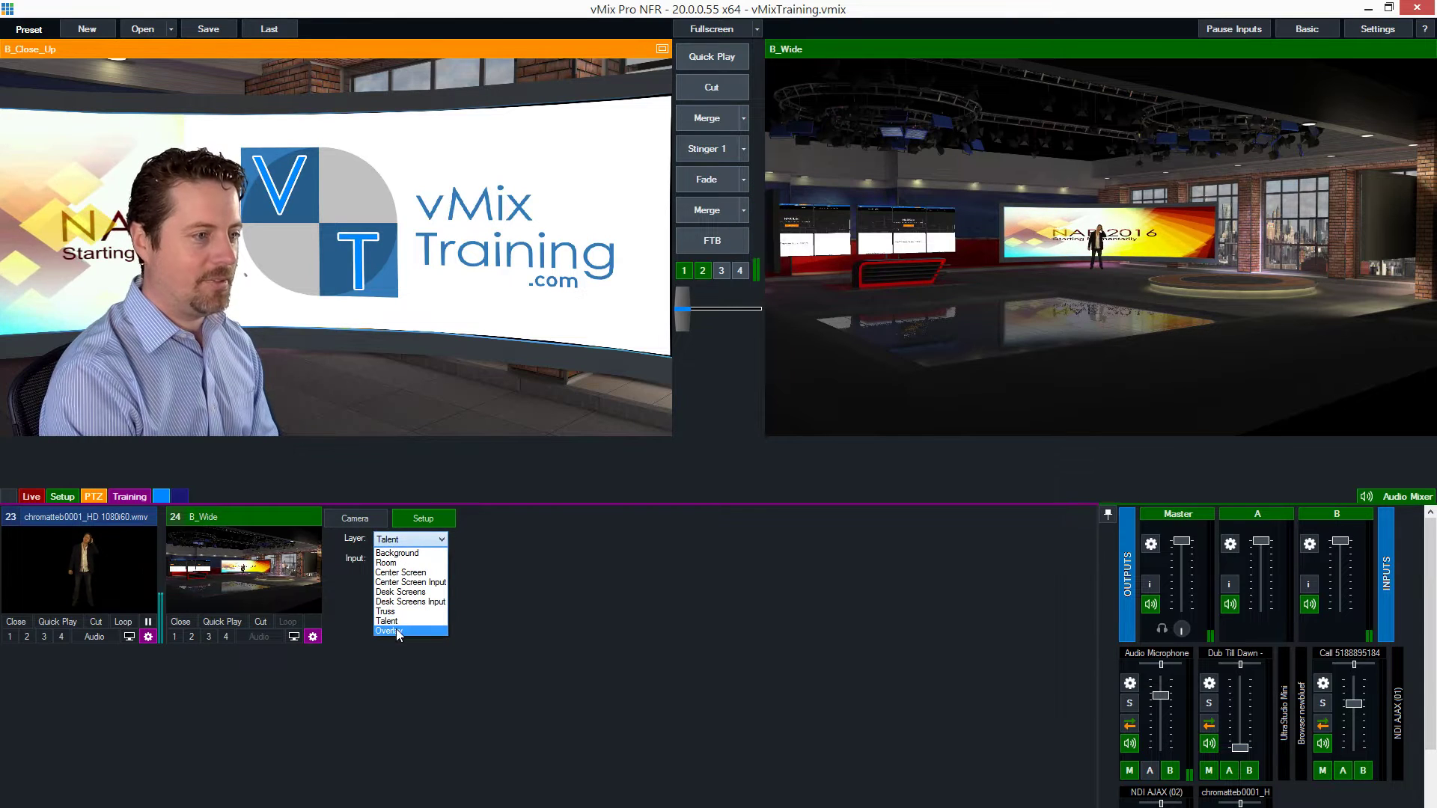
left_click(396, 628)
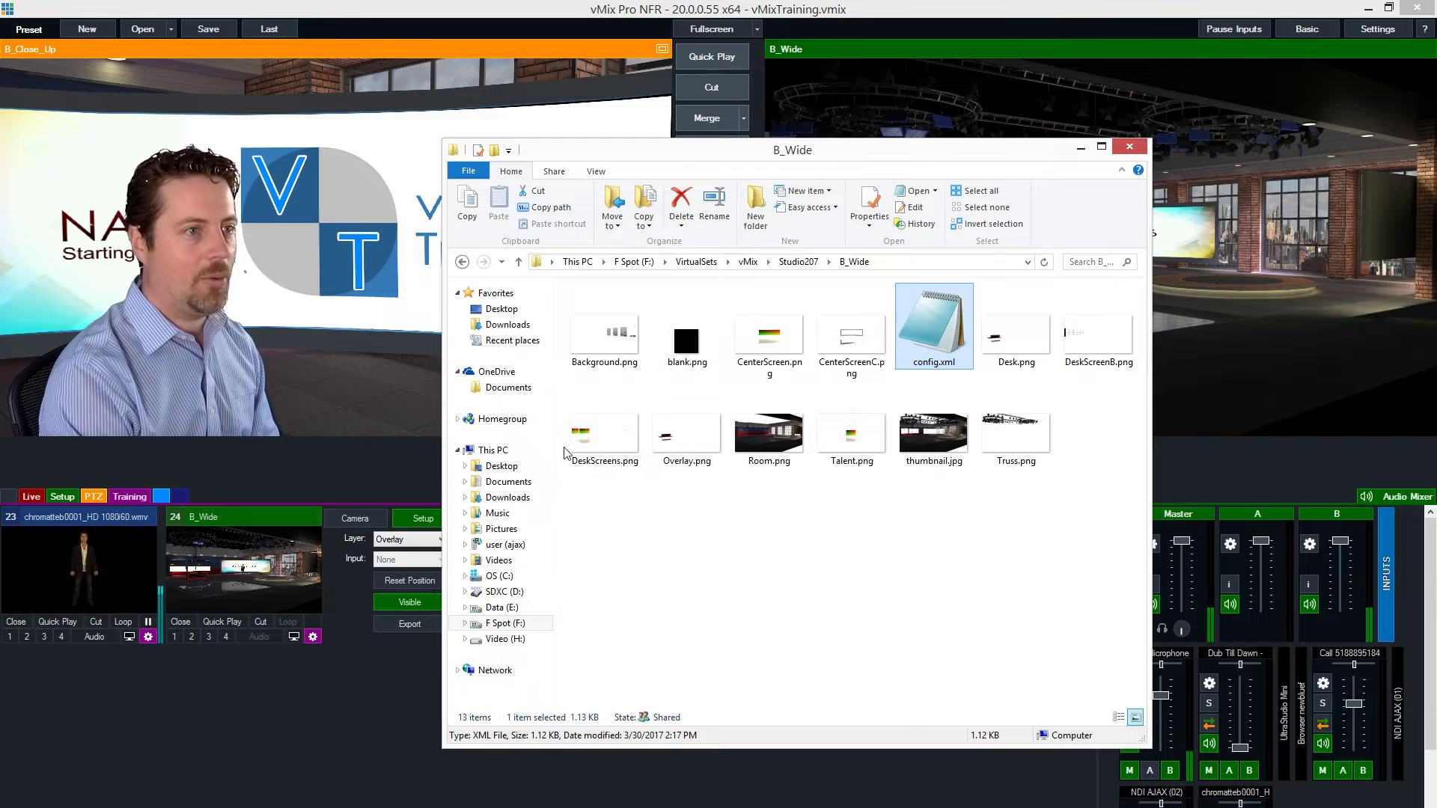
Step: Reposition the B_Wide folder window, inspect its layer PNGs, and preview Talent.png
left_click_drag(745, 158, 949, 122)
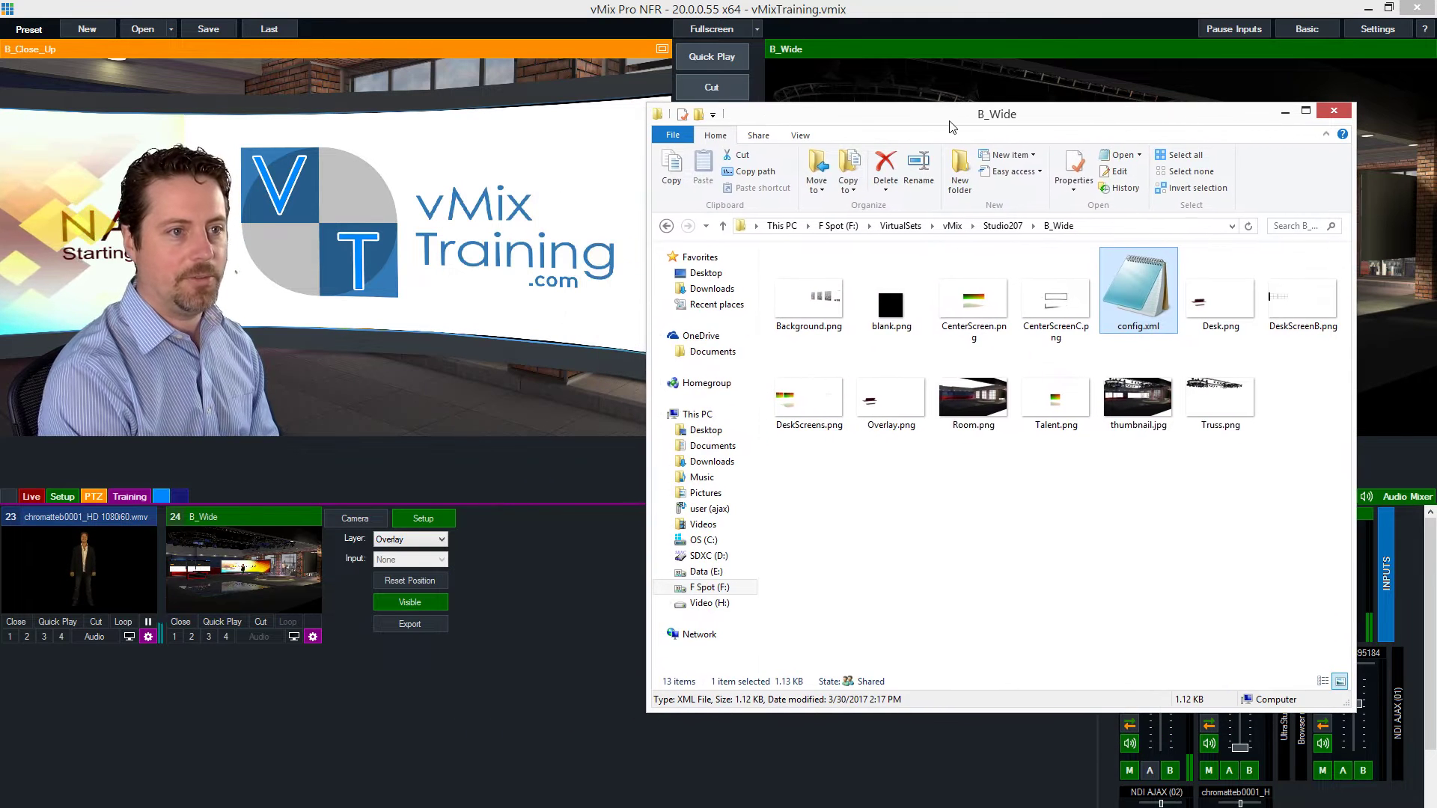
left_click(1097, 507)
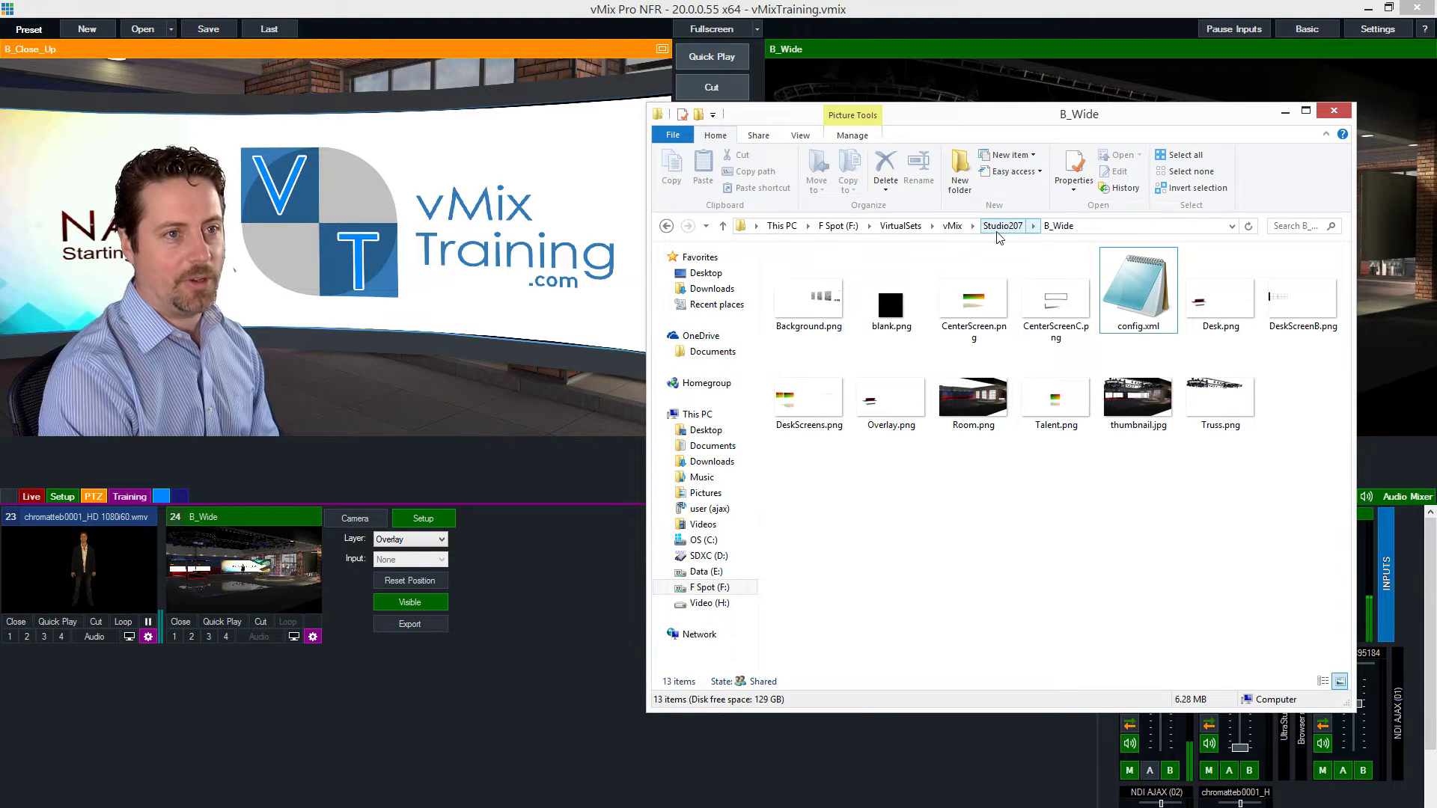
left_click_drag(1125, 118, 795, 107)
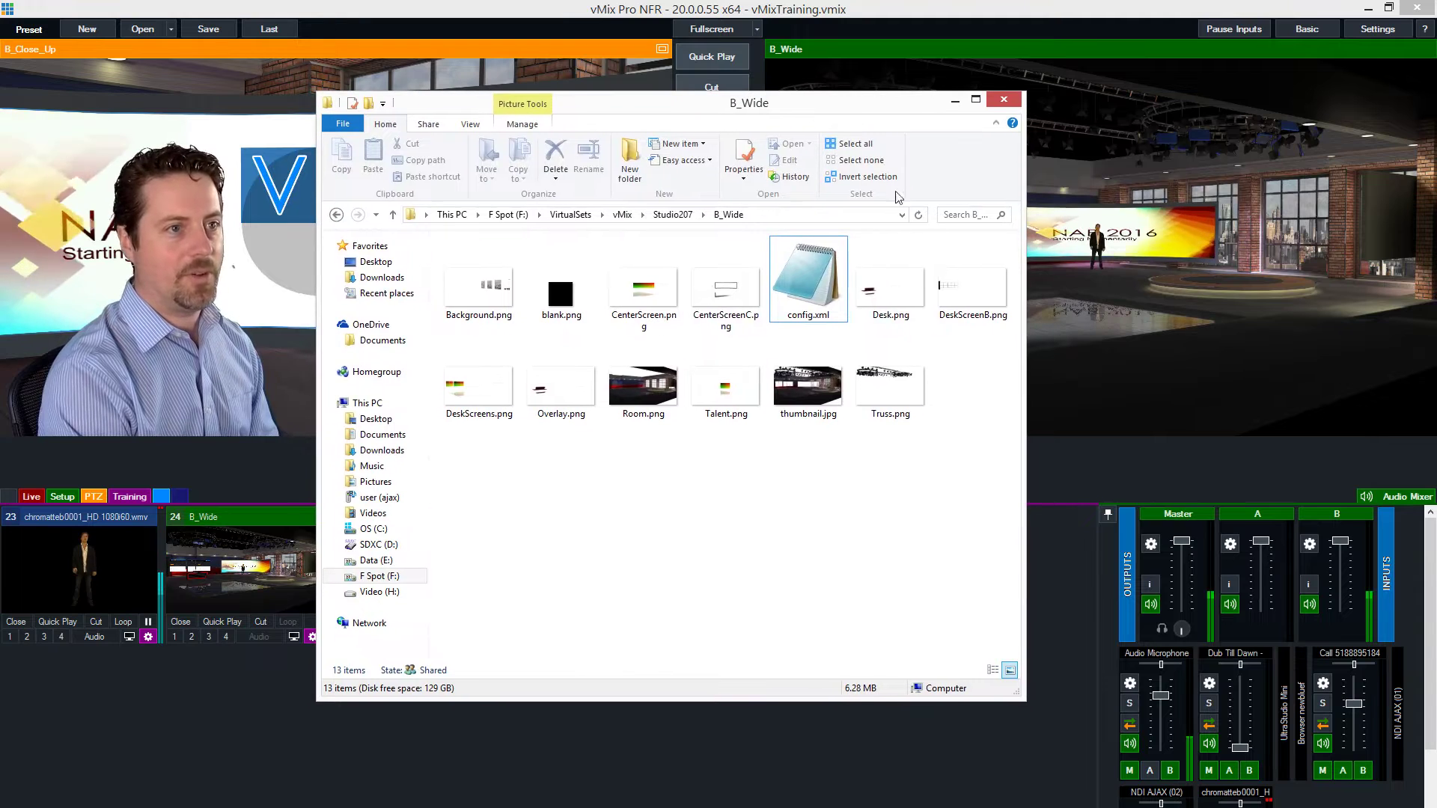
left_click(894, 296)
left_click(979, 312)
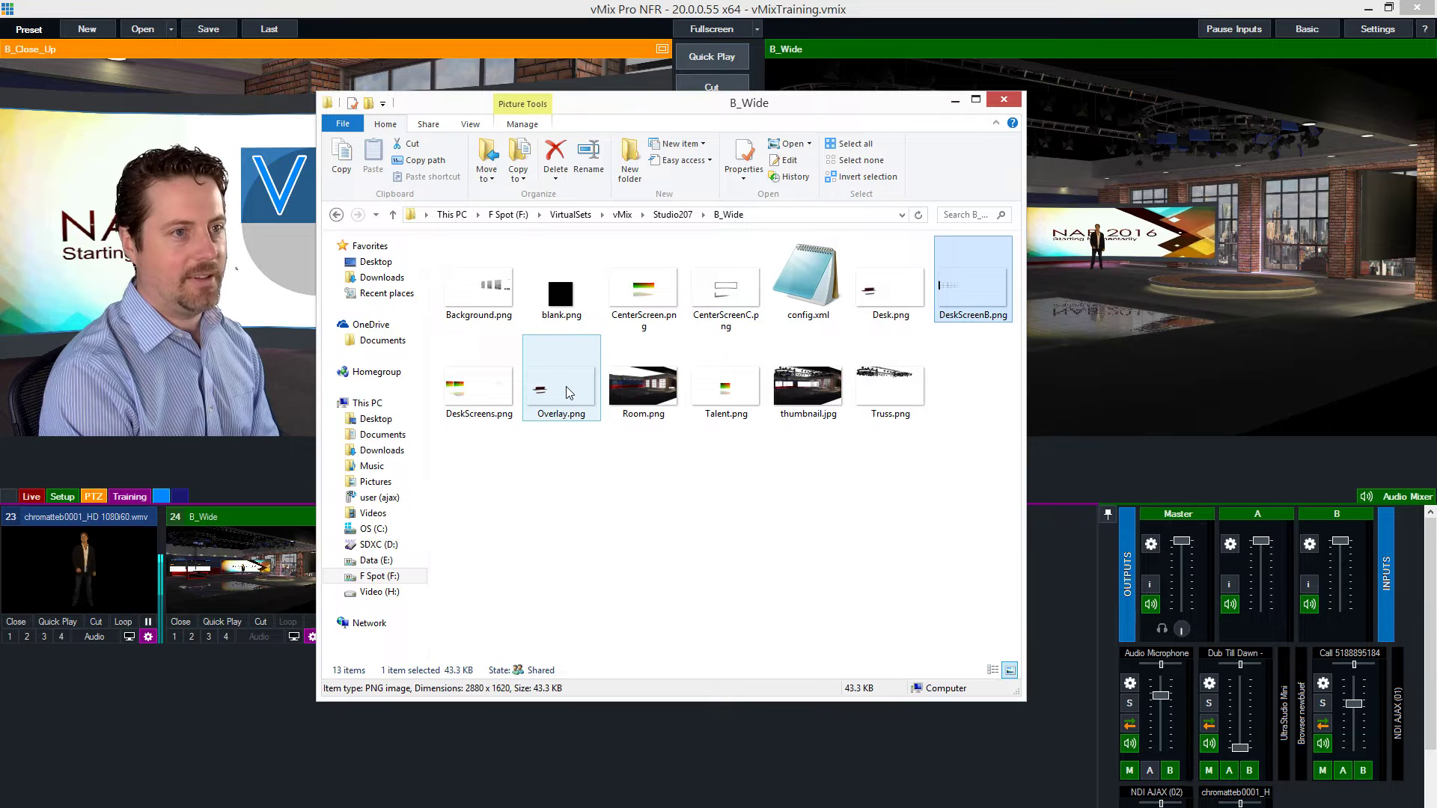
left_click(893, 389)
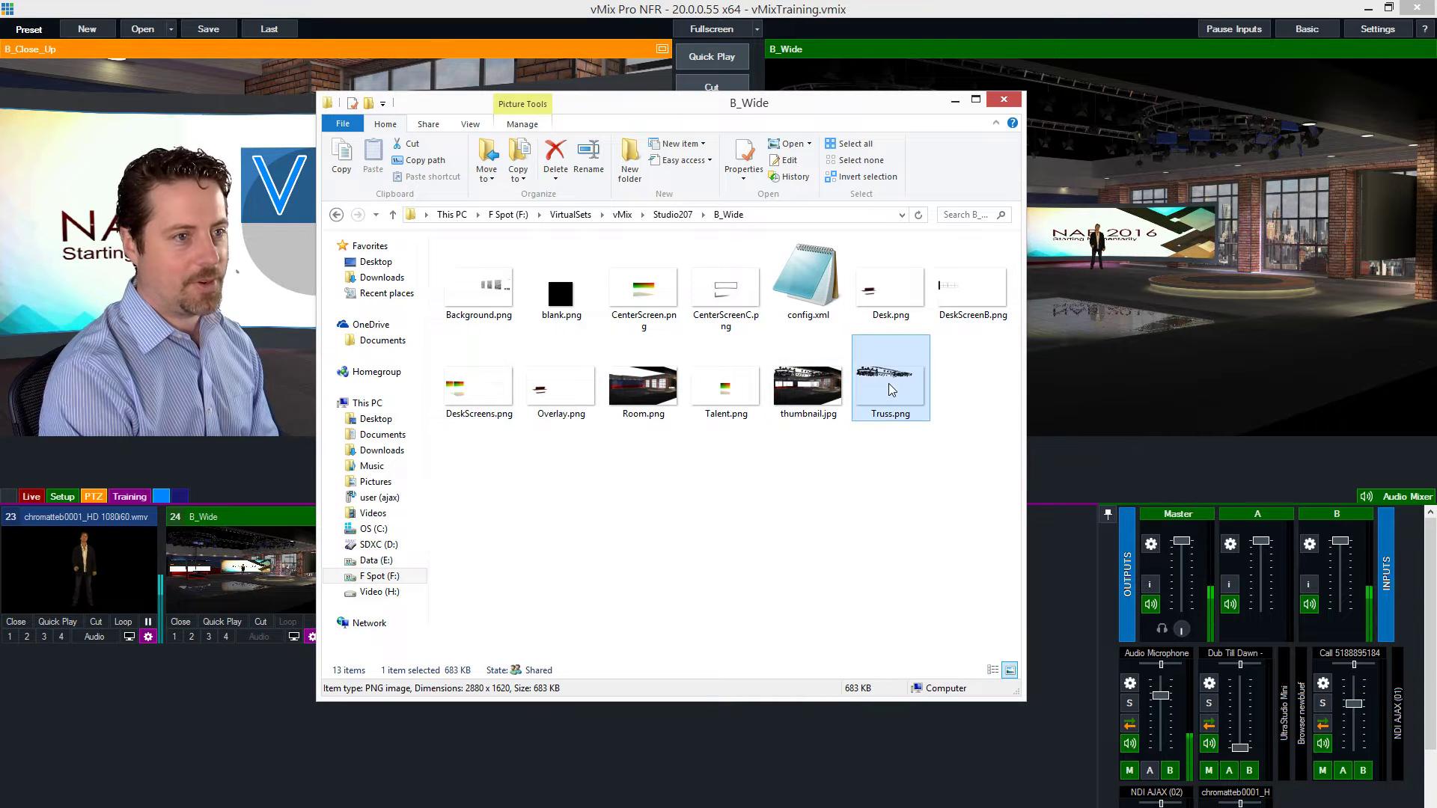
left_click(648, 385)
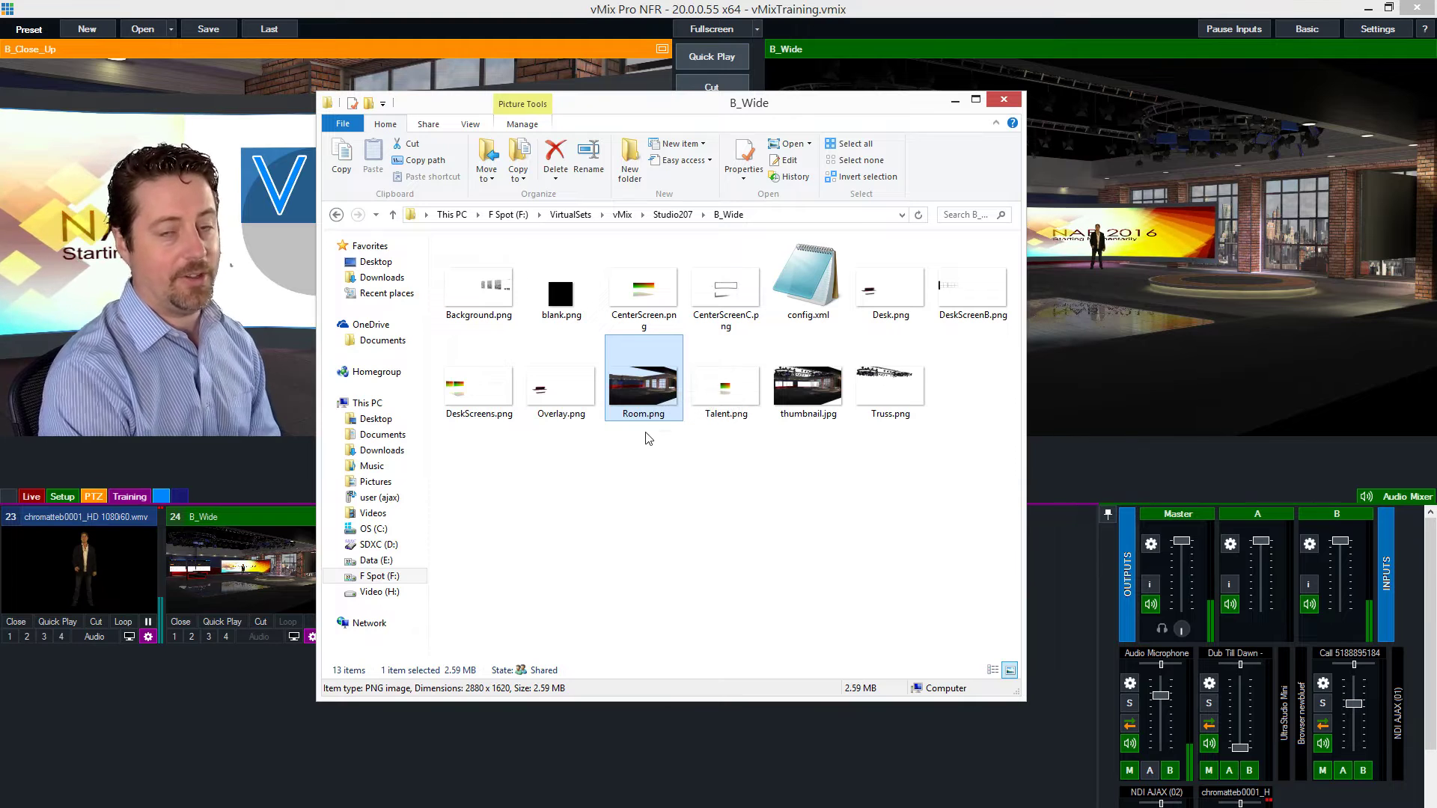
left_click(642, 485)
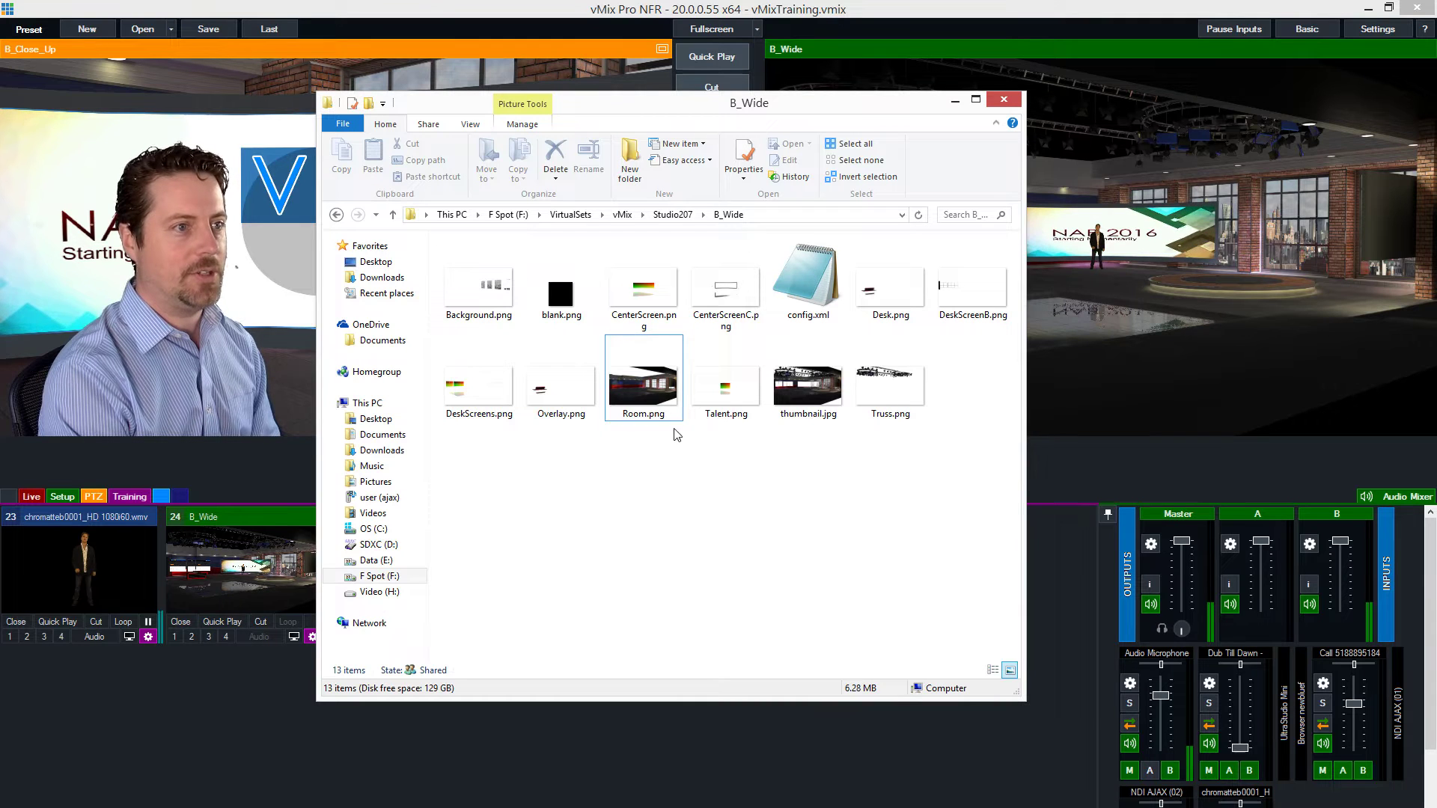
double_click(726, 388)
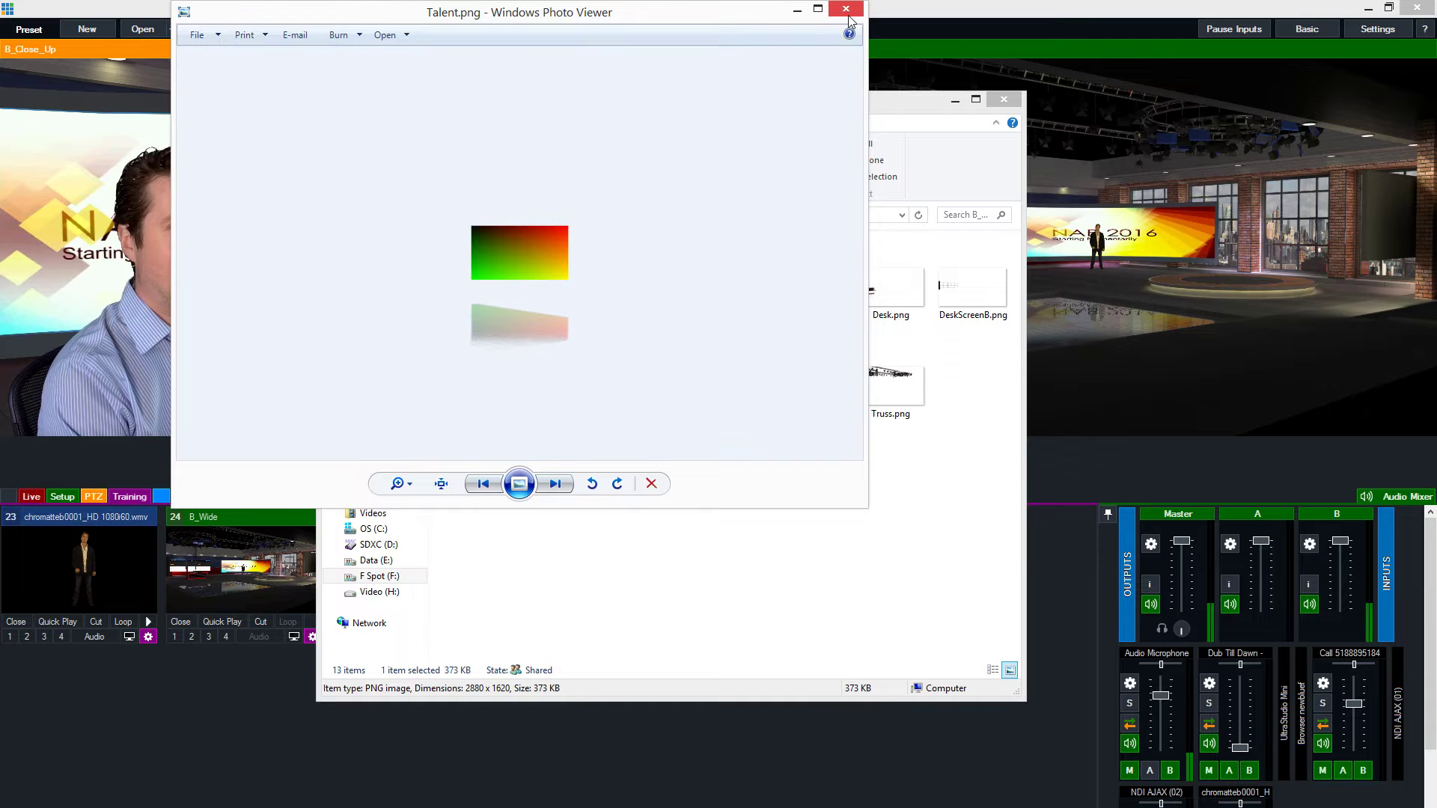
Step: Close the Talent.png preview and open Talent.png with Adobe Photoshop CS5 instead
left_click_drag(744, 22, 727, 85)
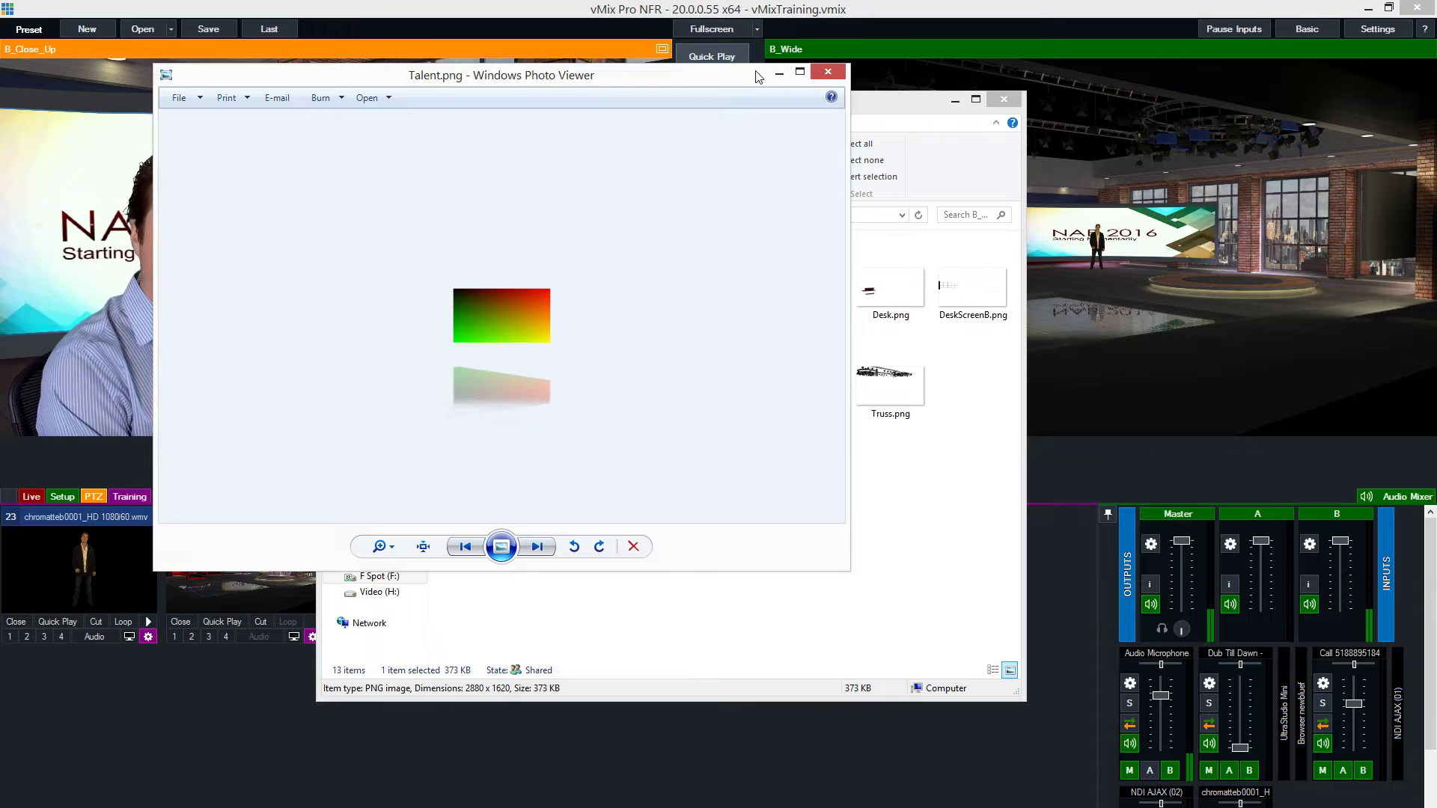
left_click_drag(732, 83, 919, 66)
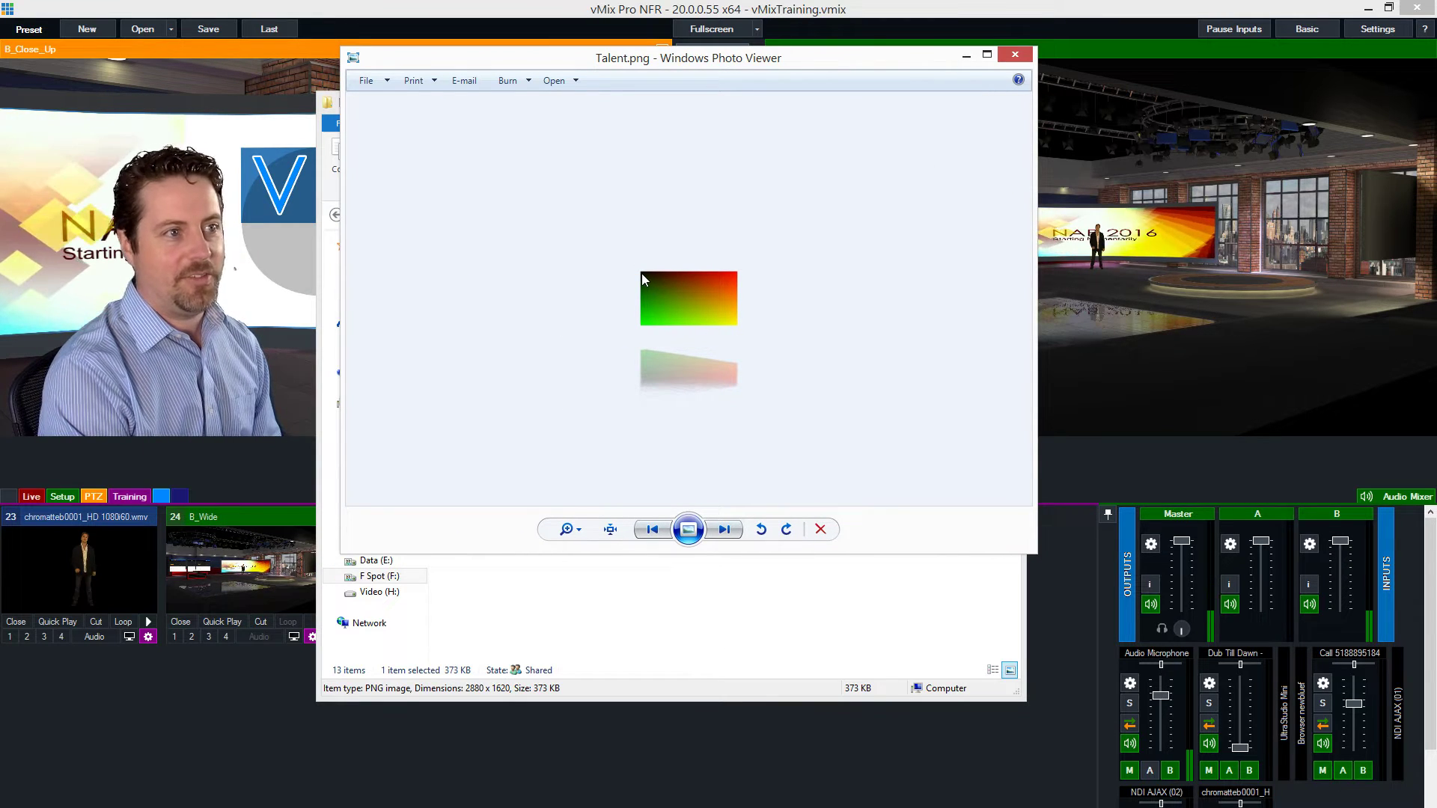
left_click(1015, 55)
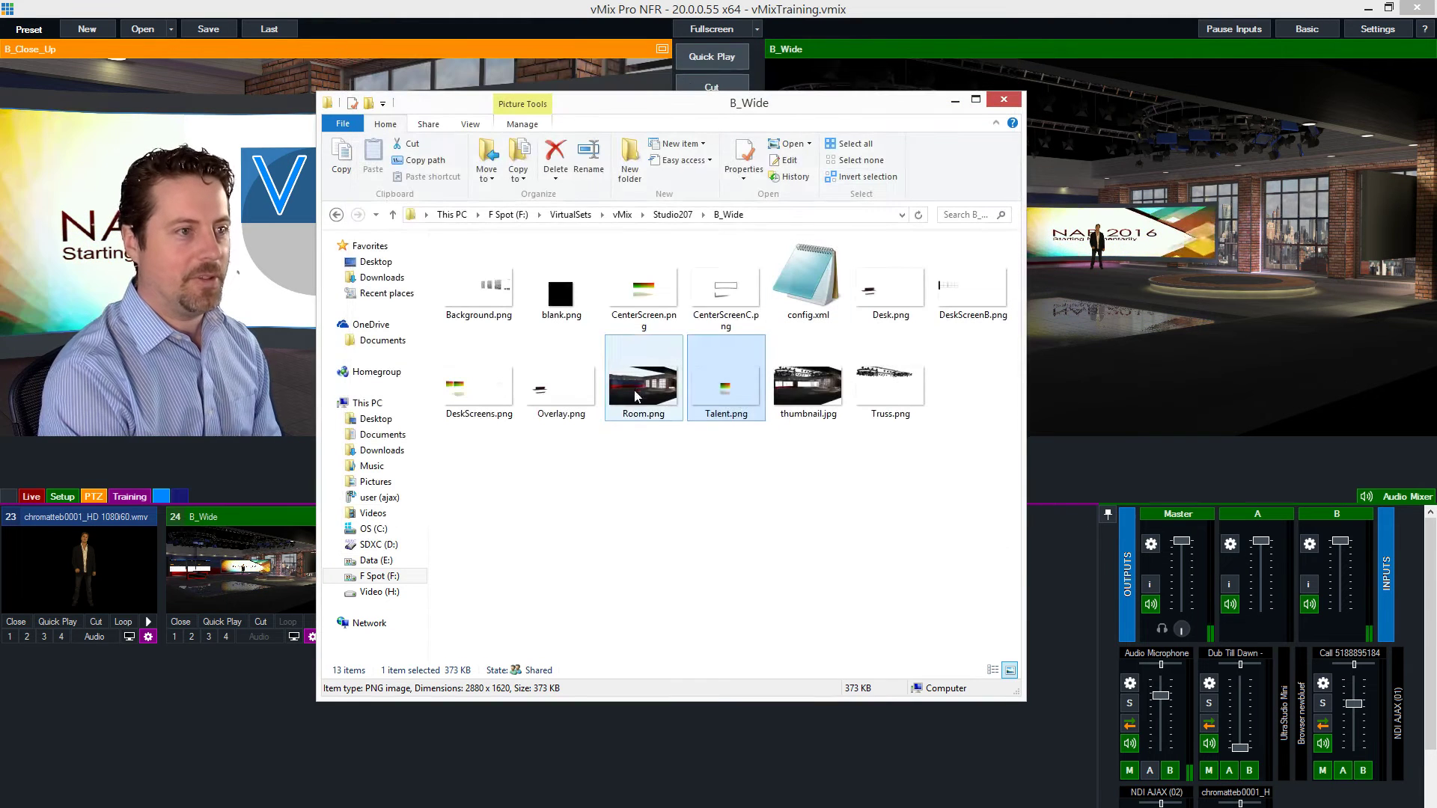
right_click(727, 381)
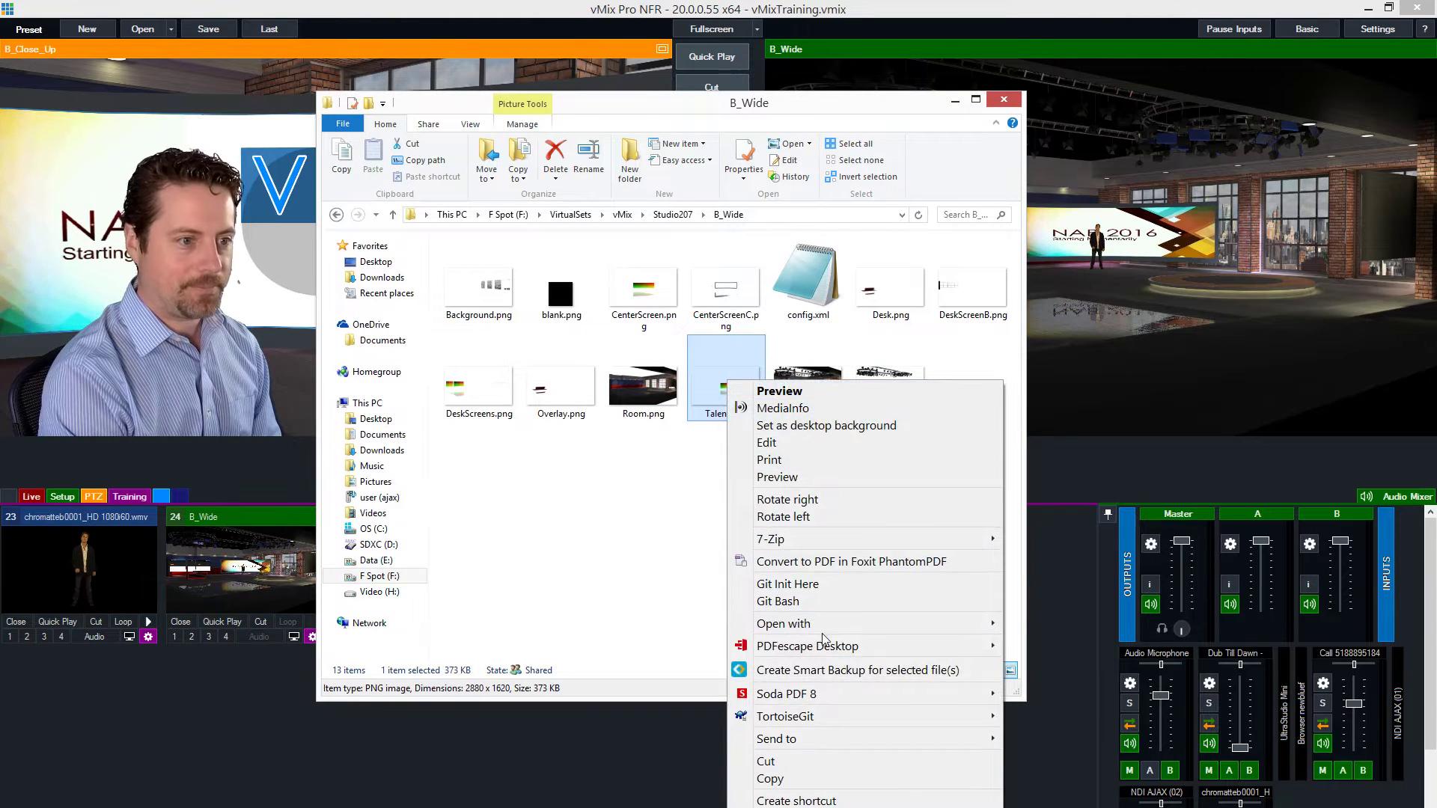
mouse_move(824, 625)
left_click(1053, 627)
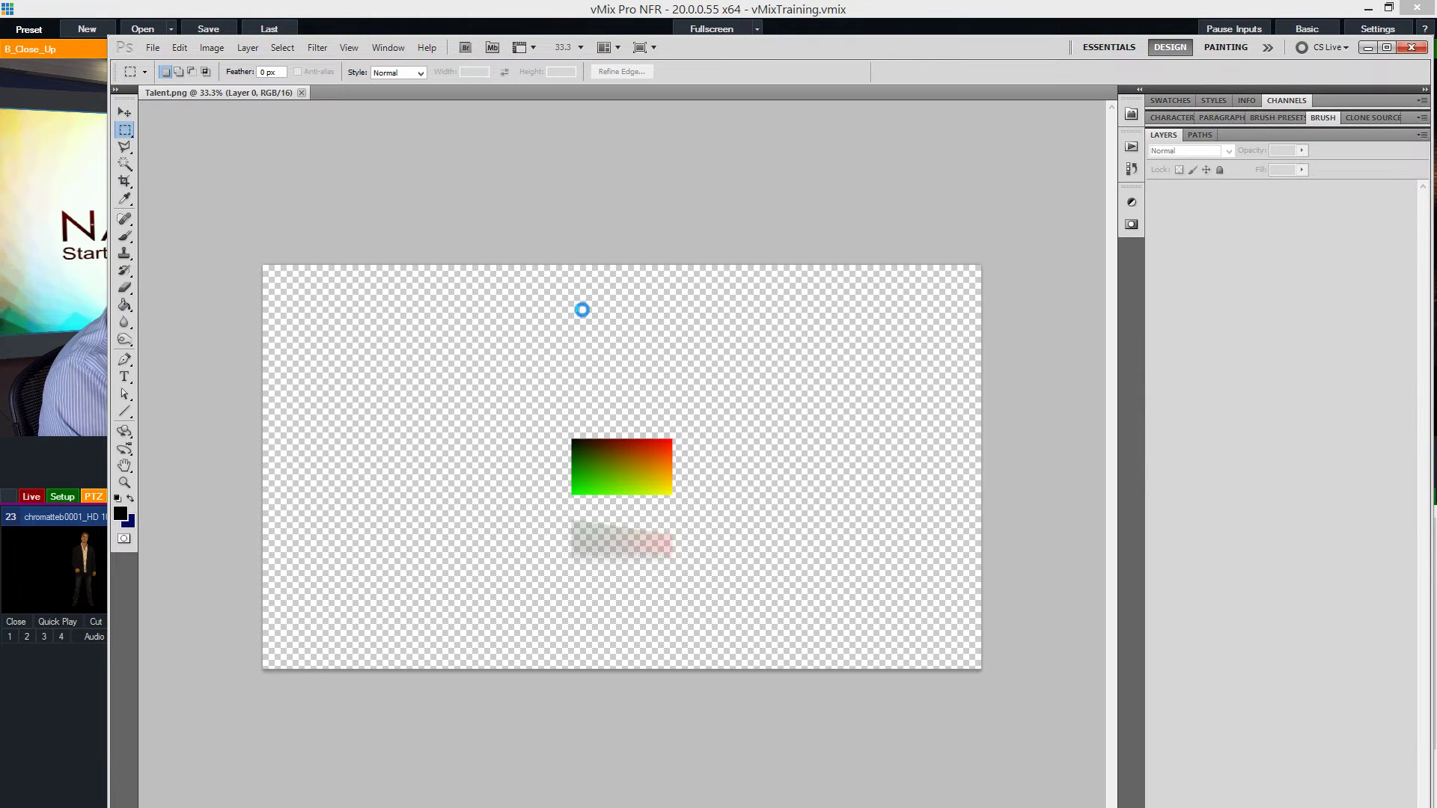
Step: Zoom Talent.png to 200%, scroll the canvas, and narrow Photoshop to reveal vMix
key("ctrl+plus")
key("ctrl+plus")
key("ctrl+plus")
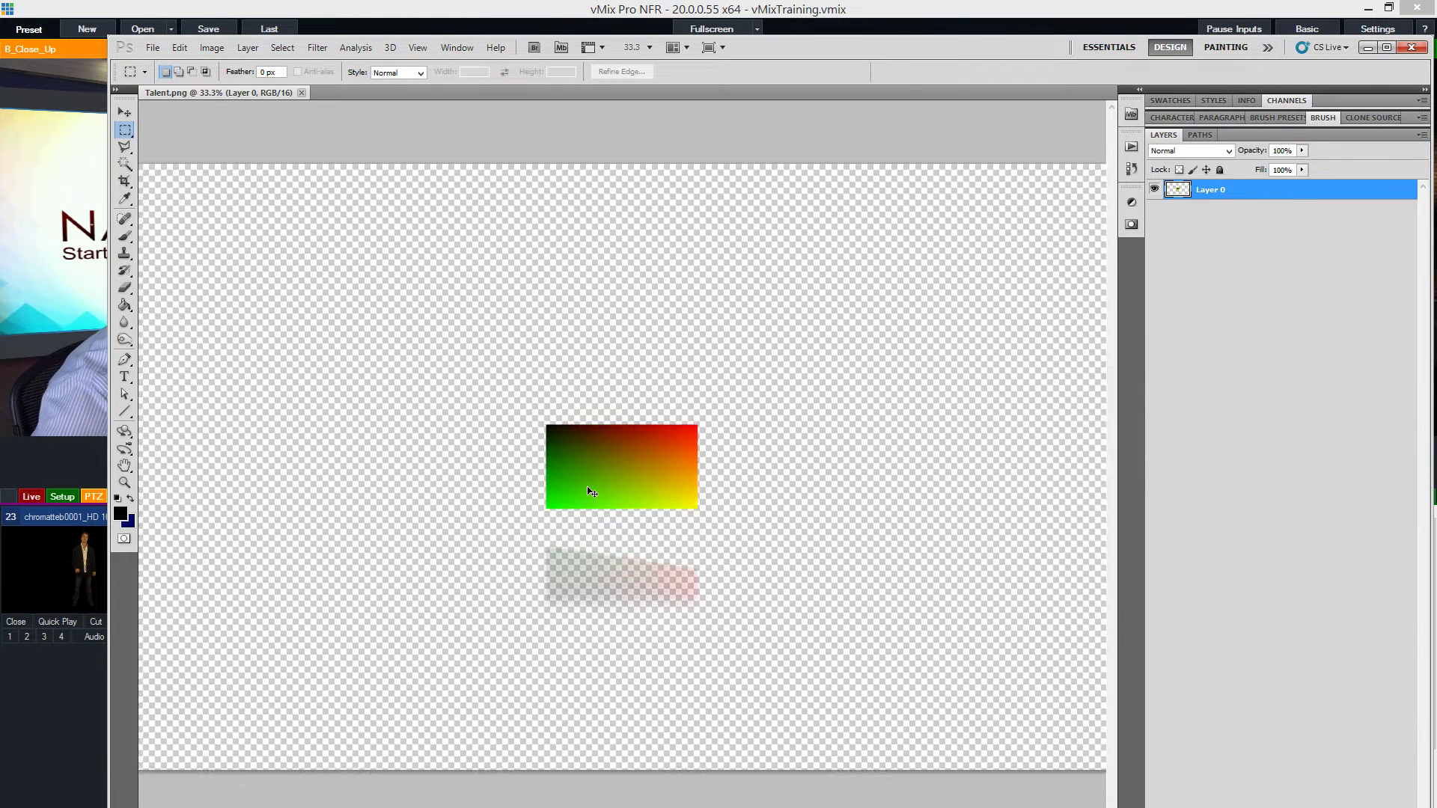
key("ctrl+plus")
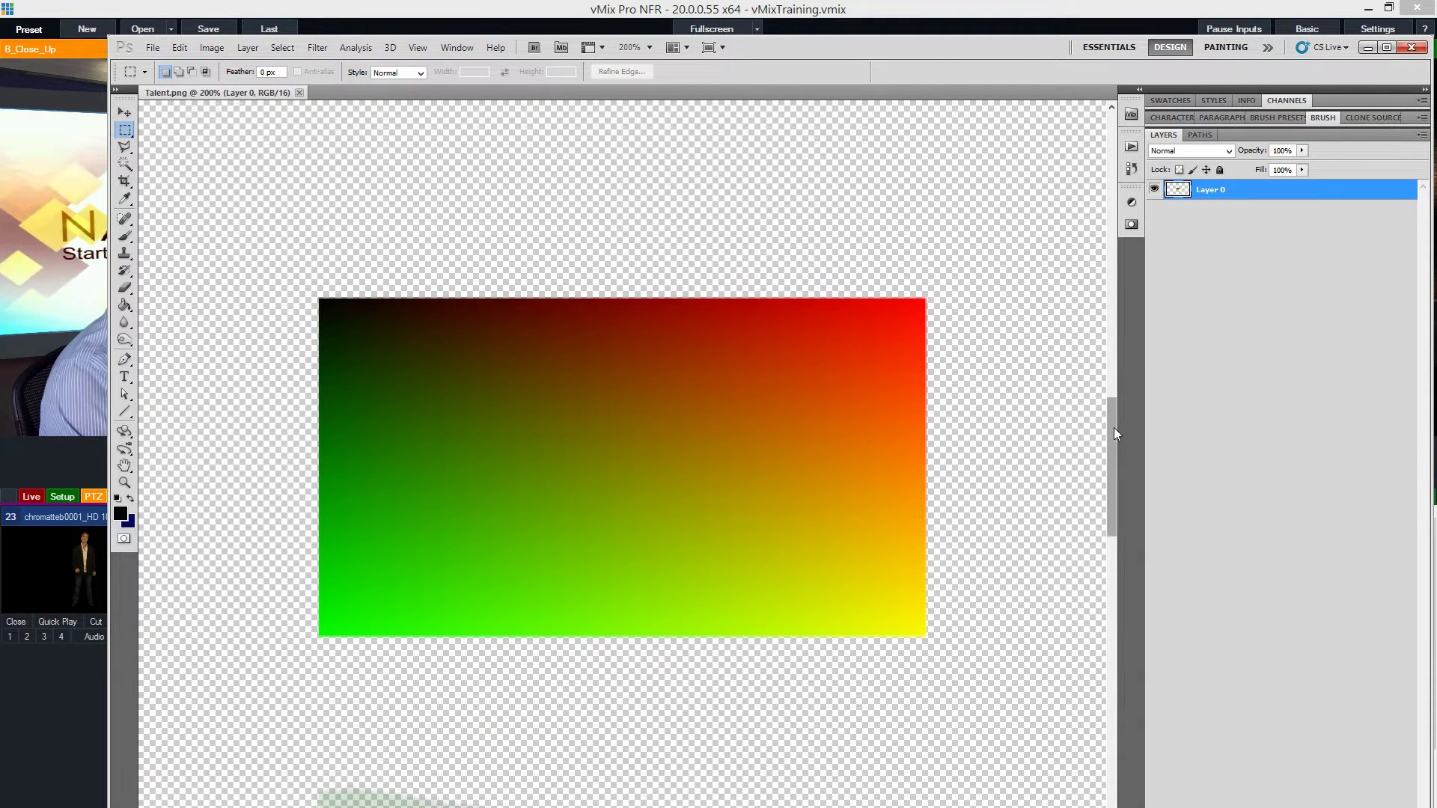
mouse_move(1114, 428)
left_mouse_down()
mouse_move(1119, 468)
mouse_move(1116, 452)
left_mouse_up()
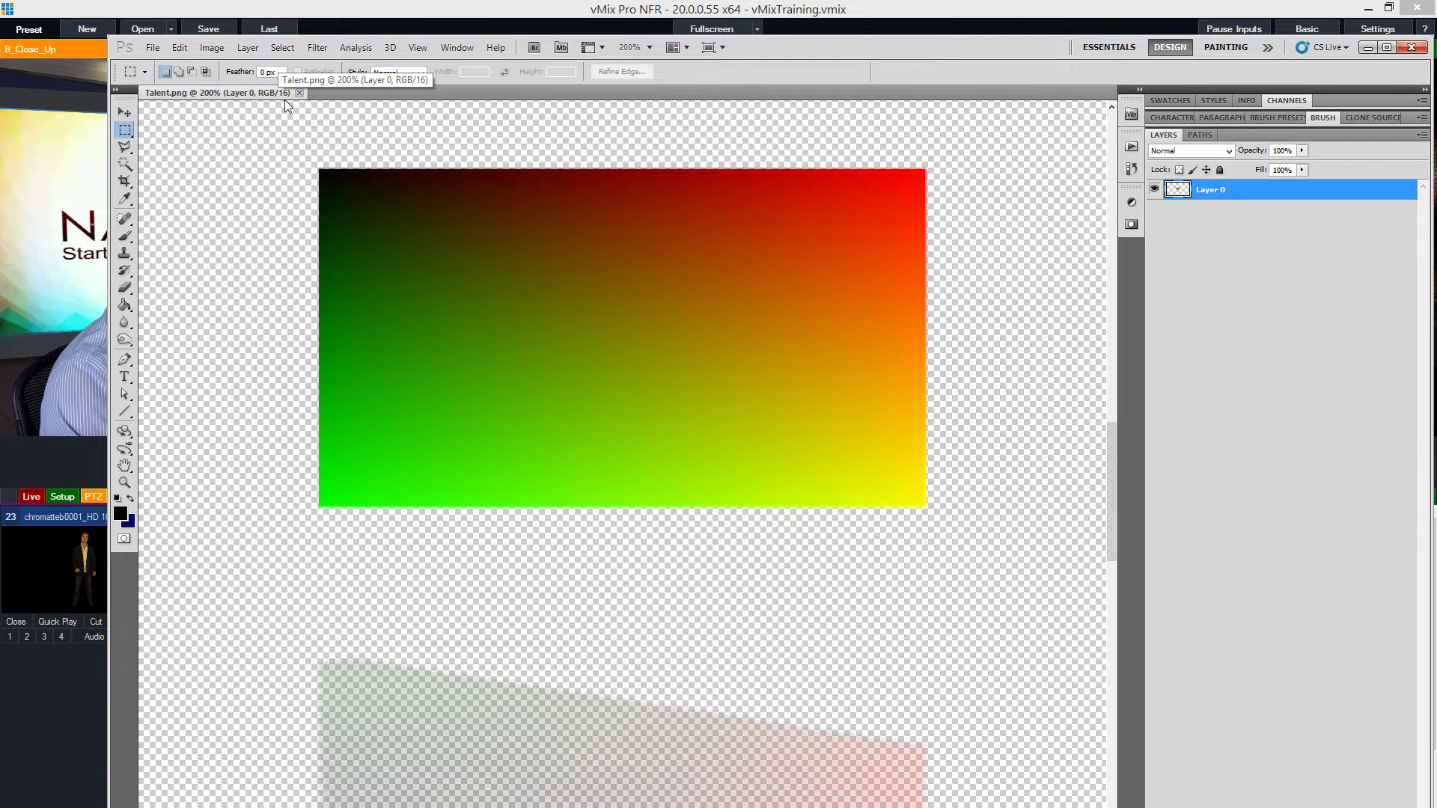
left_click_drag(106, 34, 312, 25)
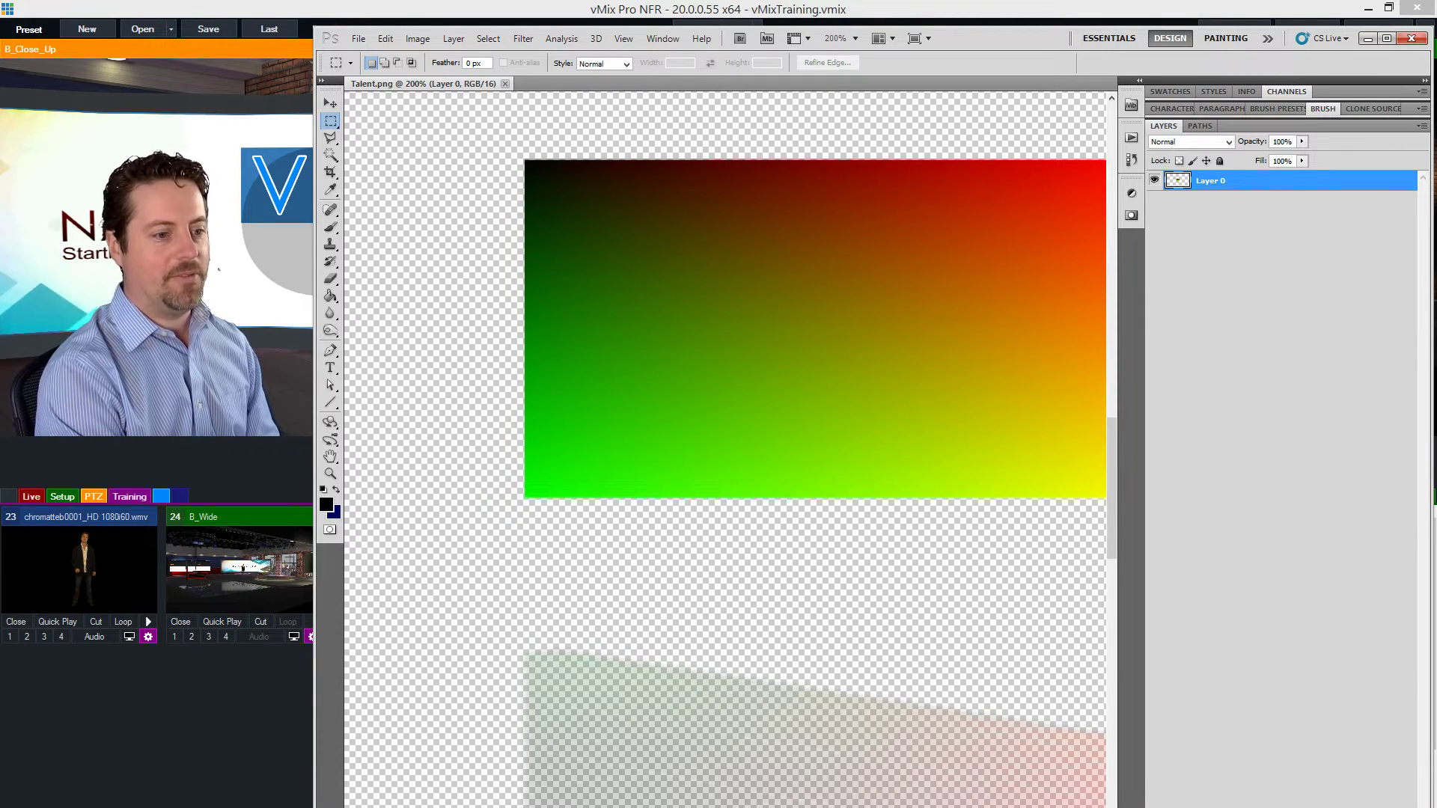
Step: Finish scrolling Talent.png, then move vMix's B_Wide camera to the NAB screen preset and loop the talent clip
scroll(724, 449, "right", 5)
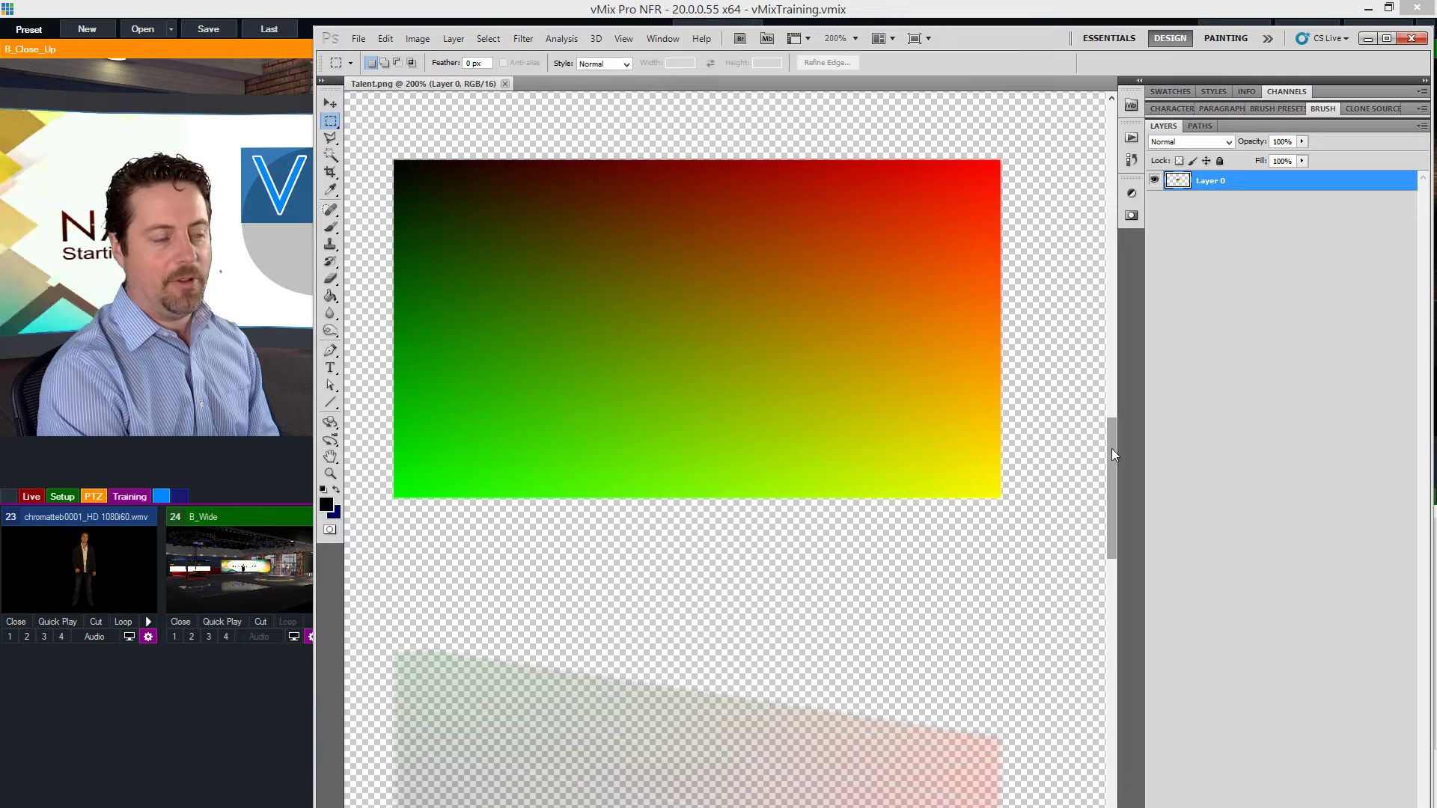
mouse_move(1113, 449)
left_mouse_down()
mouse_move(1114, 484)
mouse_move(1113, 469)
left_mouse_up()
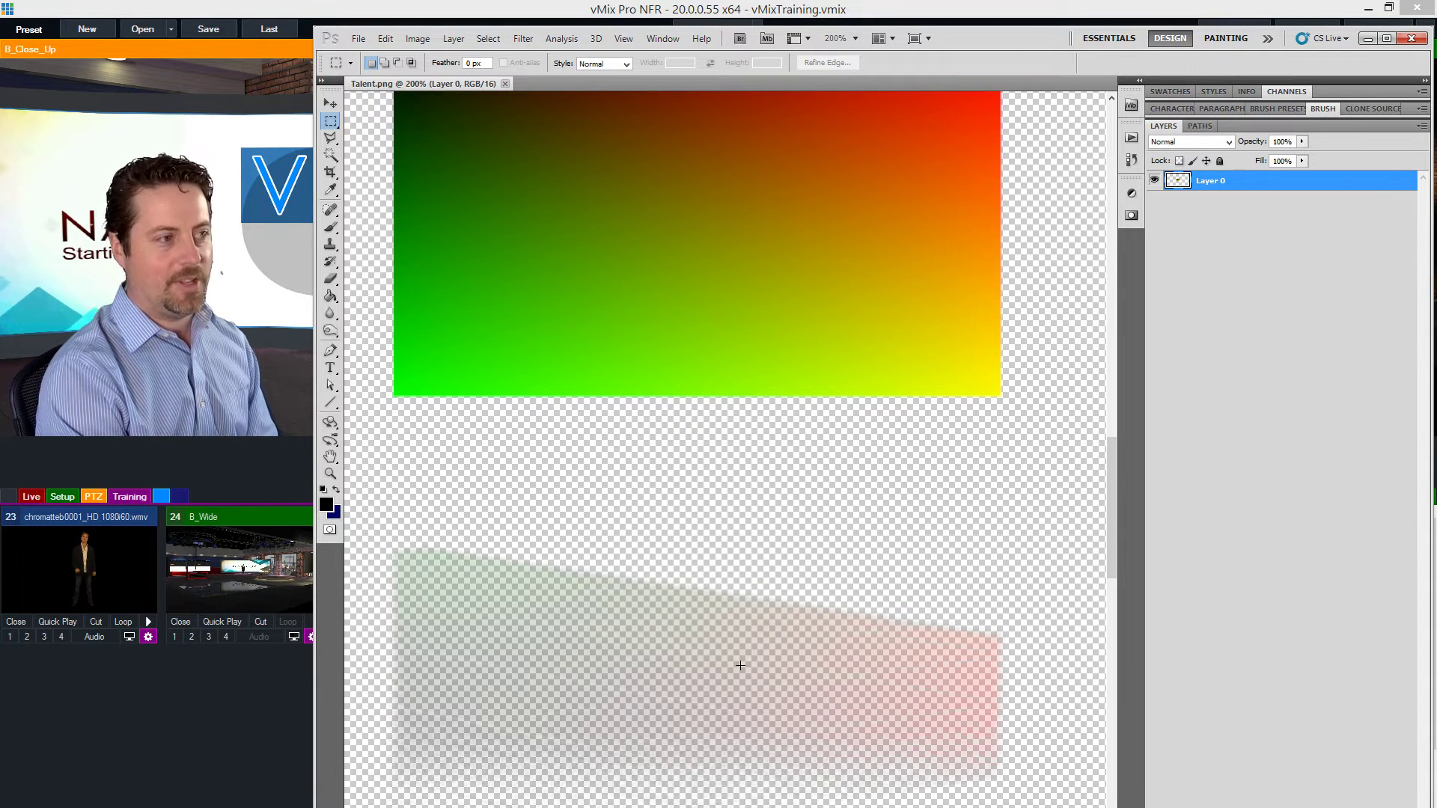
left_click(552, 13)
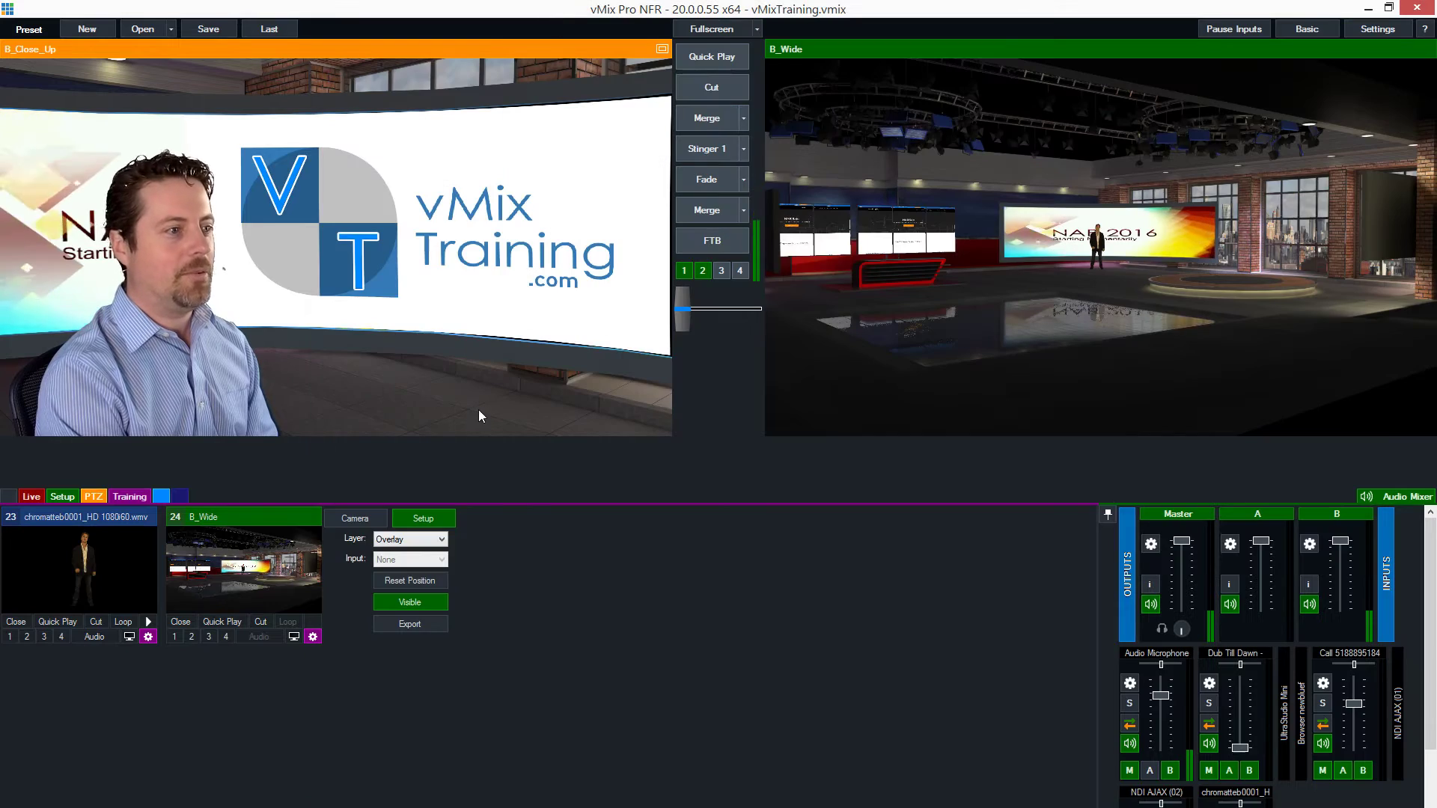
left_click(376, 514)
left_click(358, 582)
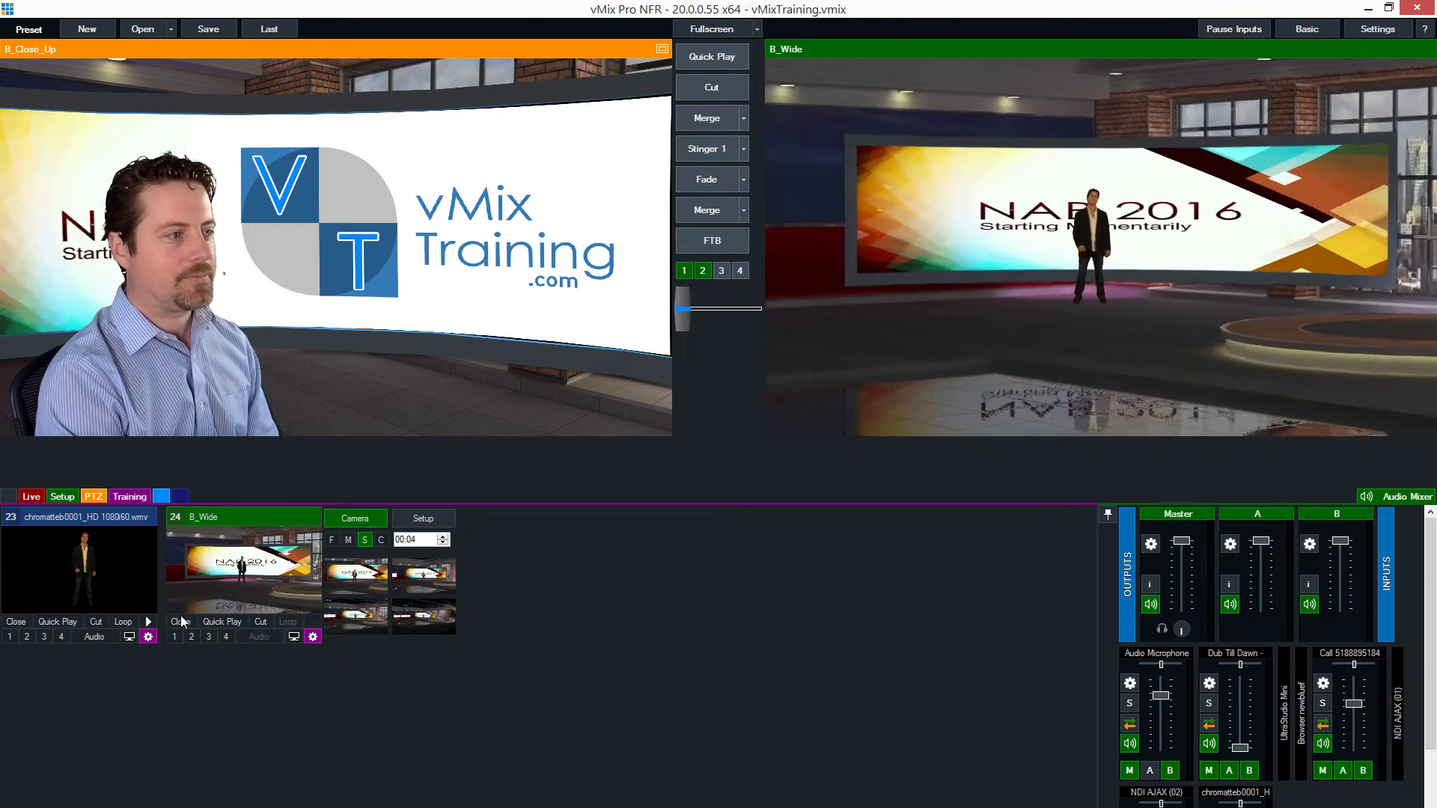
left_click(123, 622)
Step: Play talent input 23 and apply a B_Wide camera preset framing the NAB 2016 screen
left_click(148, 622)
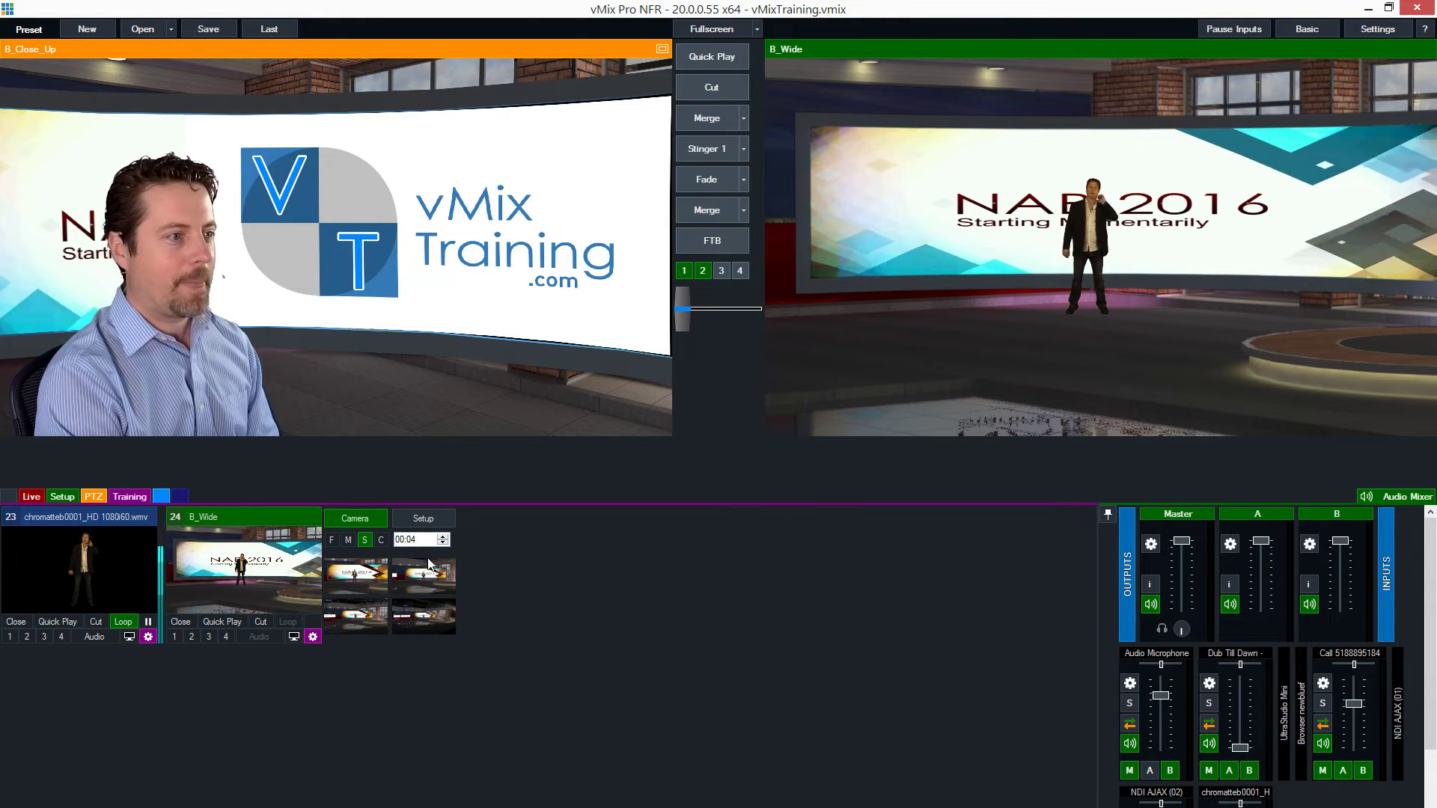
left_click(428, 578)
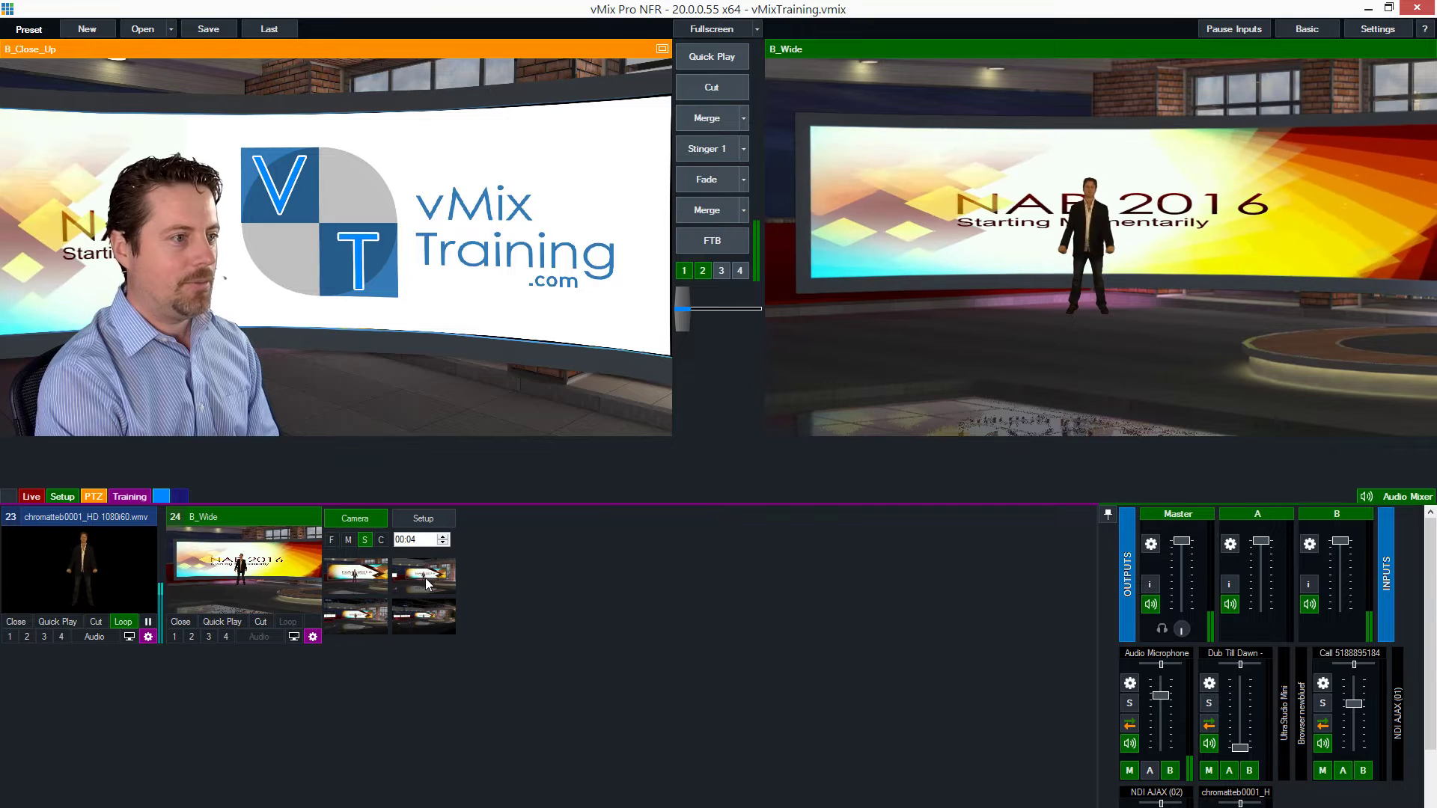
right_click(425, 578)
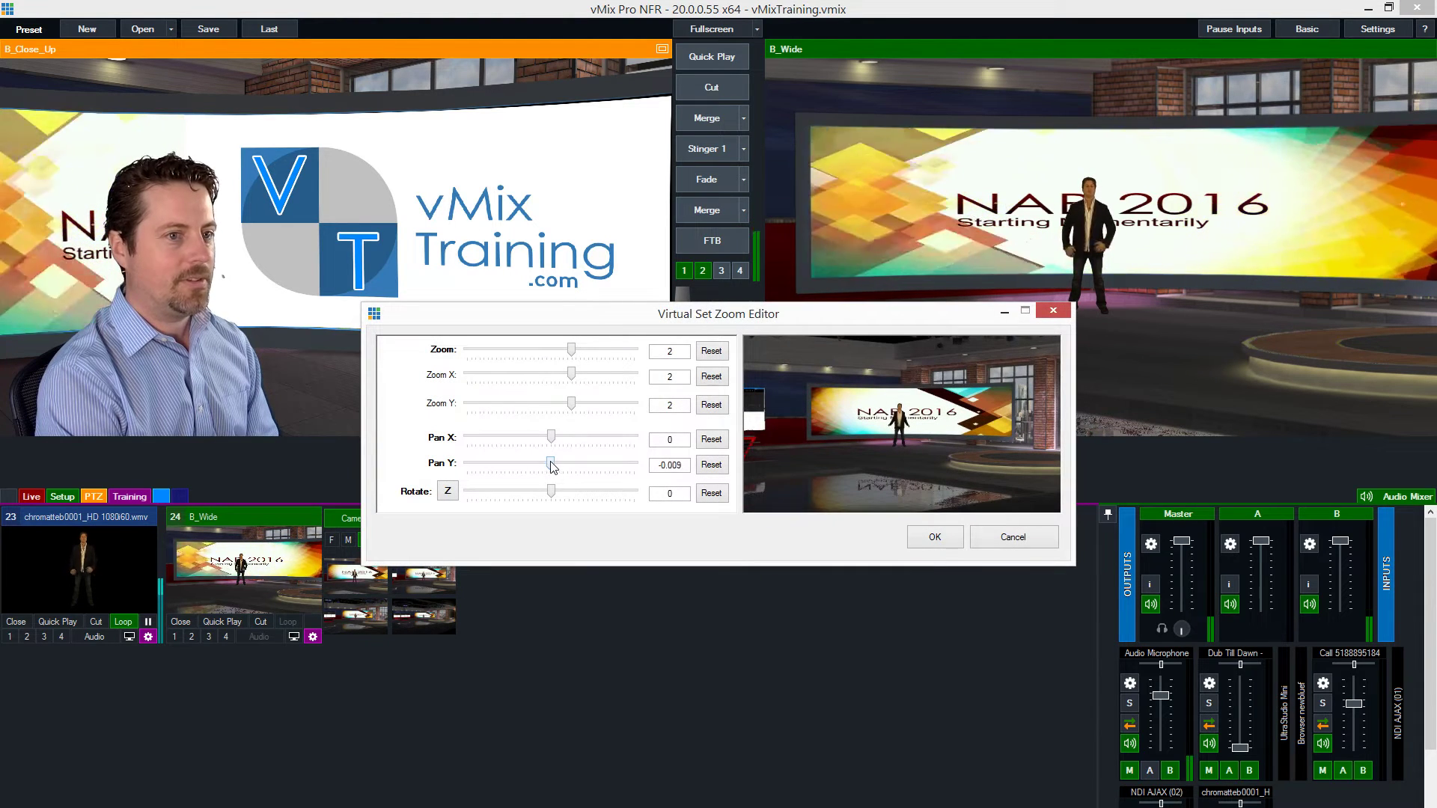
left_click_drag(552, 464, 567, 466)
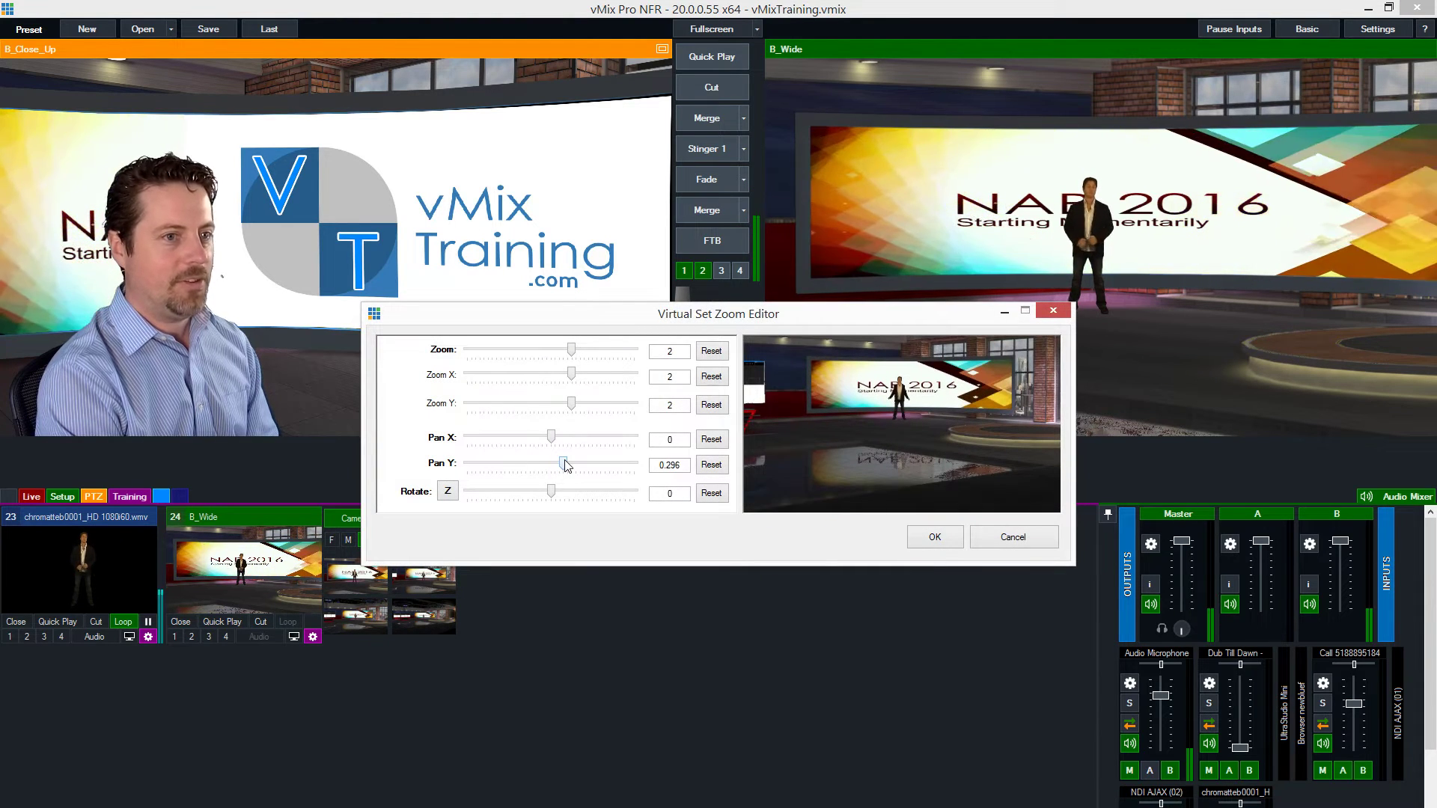
left_click(1053, 309)
Step: Set the camera preset to Zoom 3.173, Pan X 0.027, Pan Y 0.511 and confirm
right_click(431, 578)
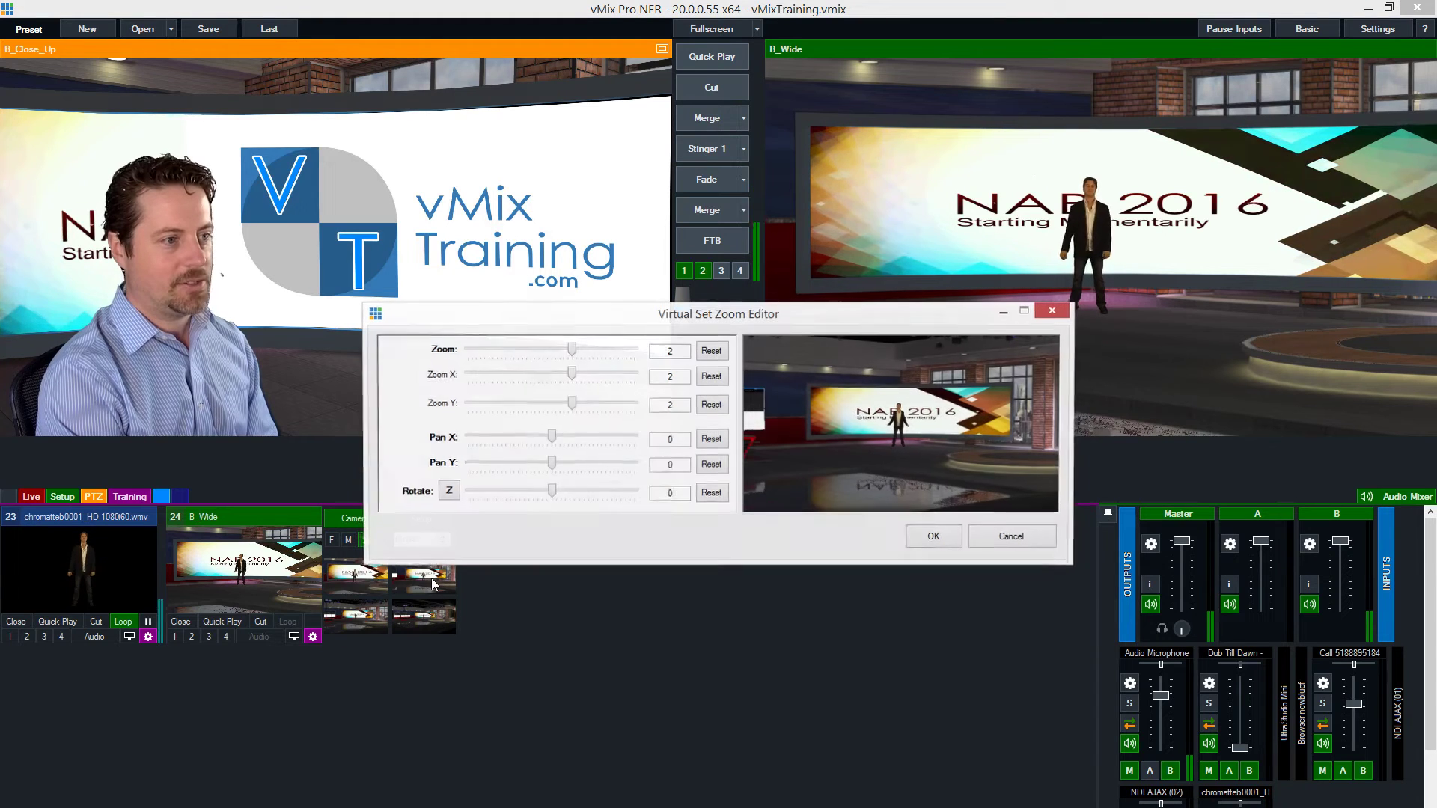
left_click_drag(571, 349, 596, 349)
left_click_drag(551, 437, 572, 470)
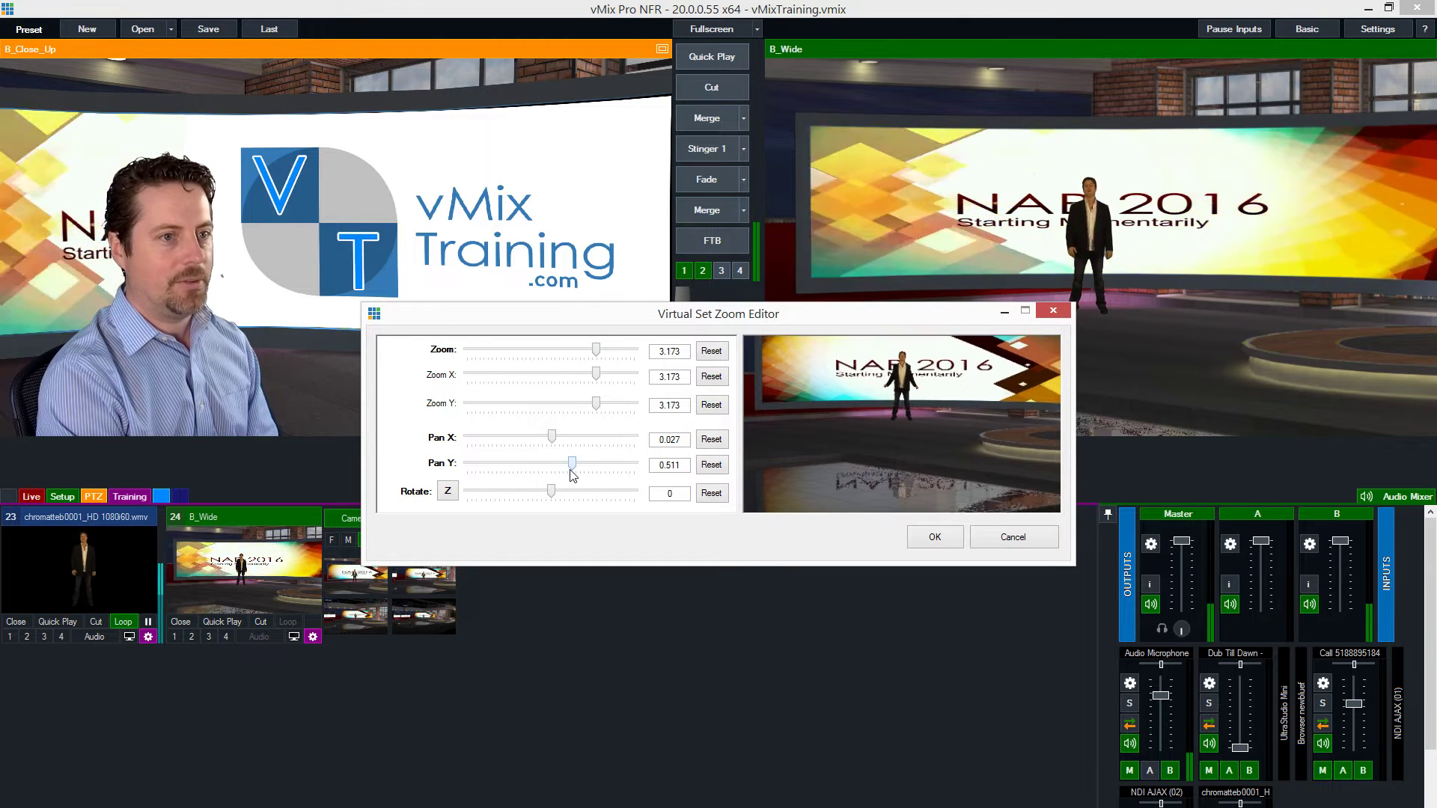
left_click(937, 545)
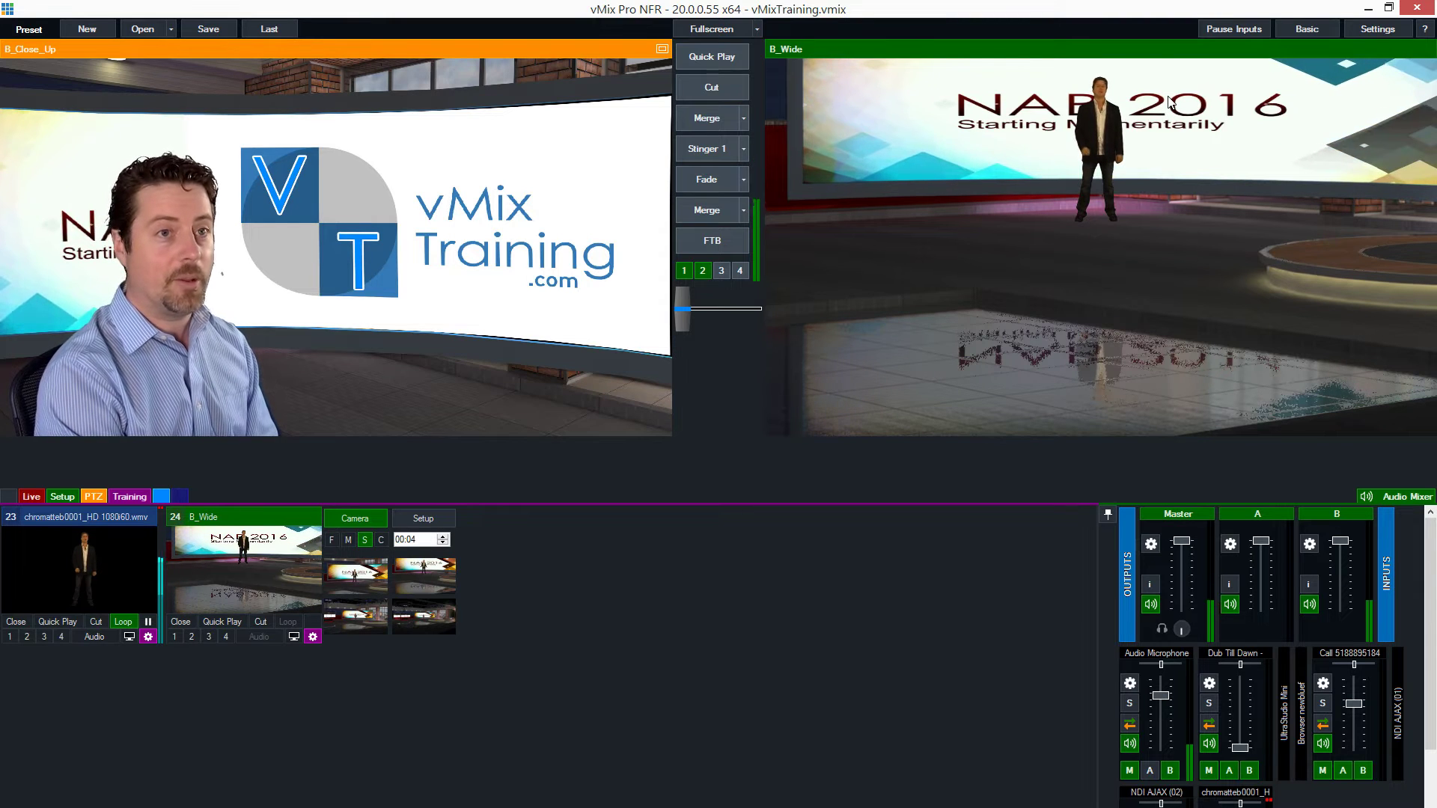
key("alt+Tab")
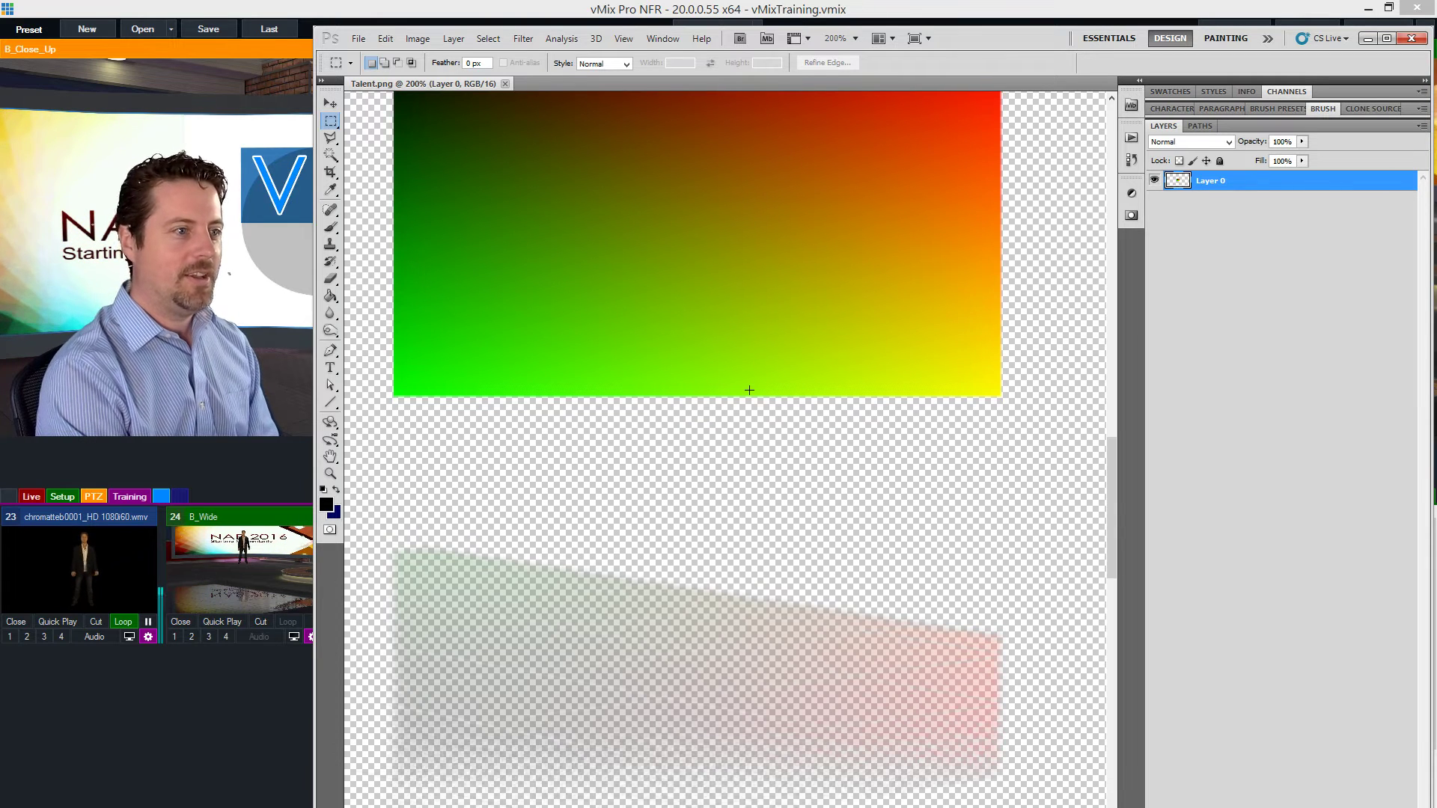
key("ctrl+minus")
key("ctrl+minus")
key("ctrl+minus")
key("ctrl+minus")
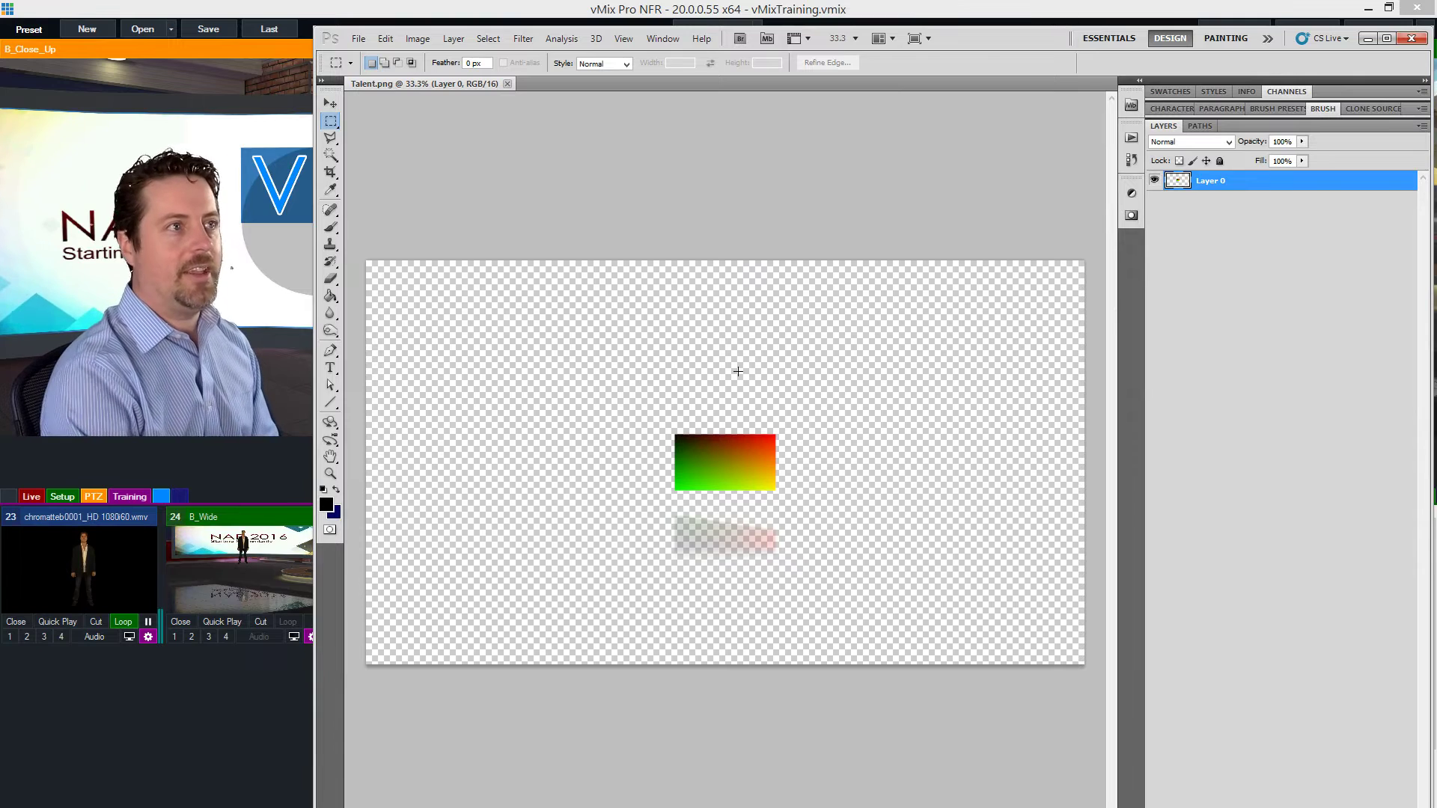
Step: Return to the B_Wide folder and open DeskScreens.png with Adobe Photoshop CS5
left_click(1367, 38)
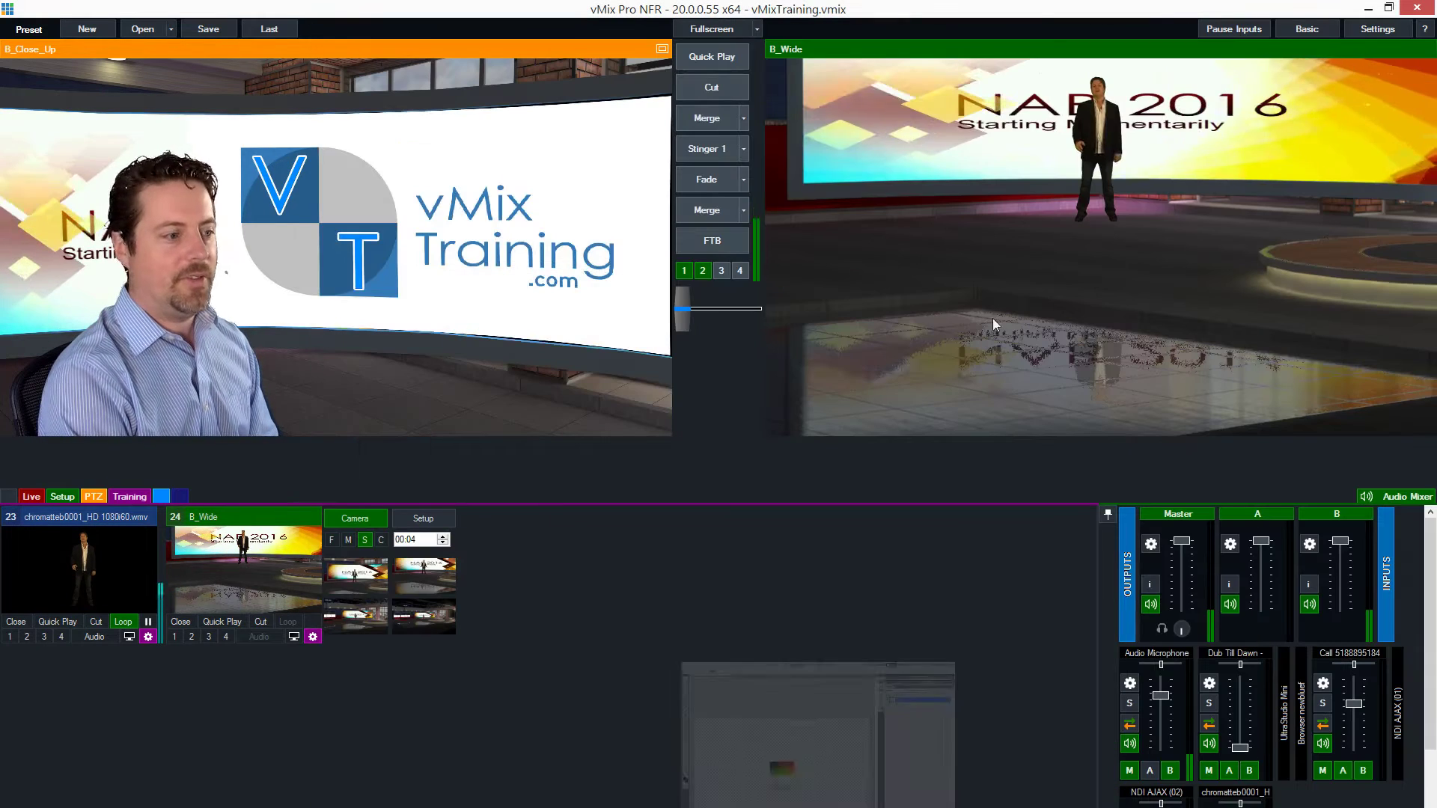
key("alt+Tab")
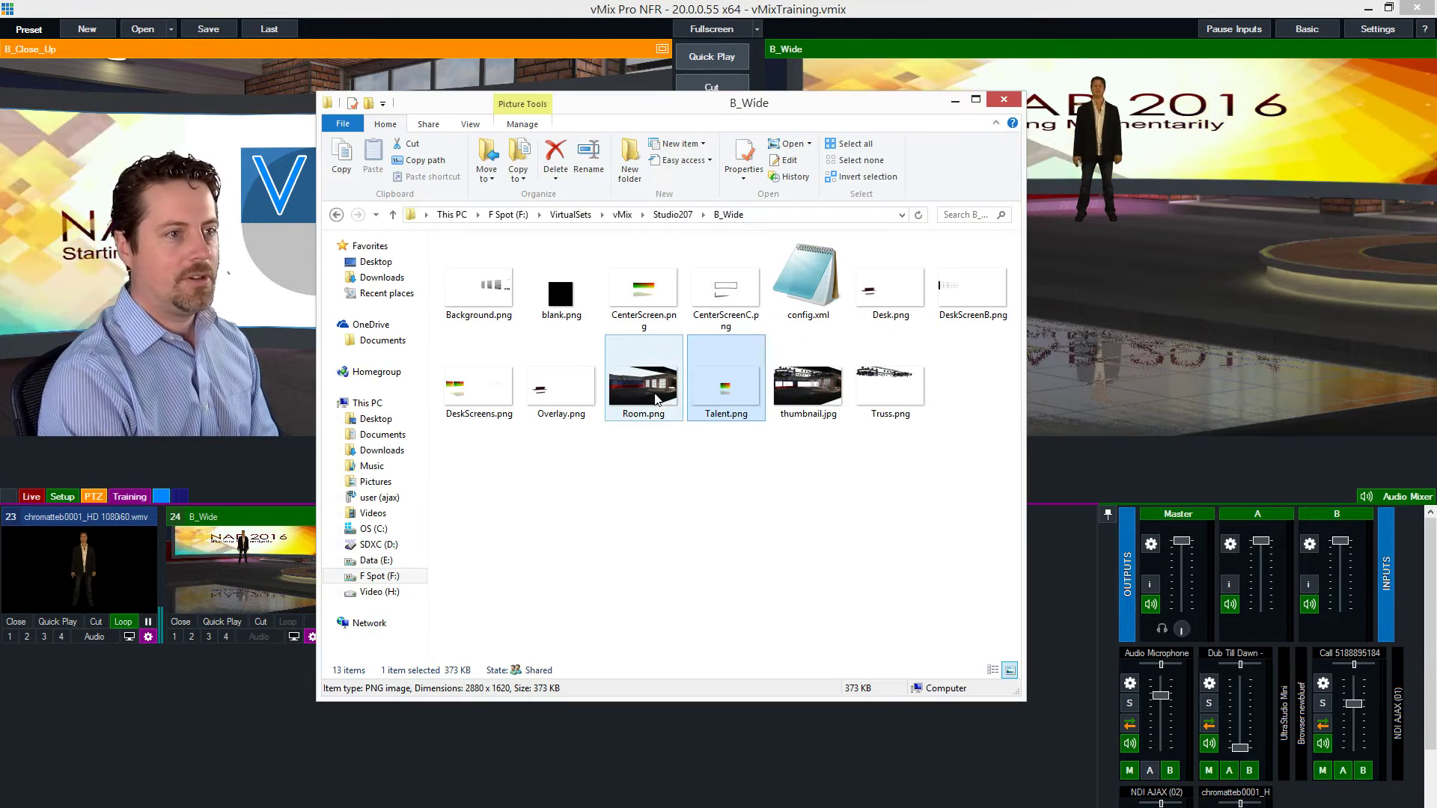
left_click(478, 397)
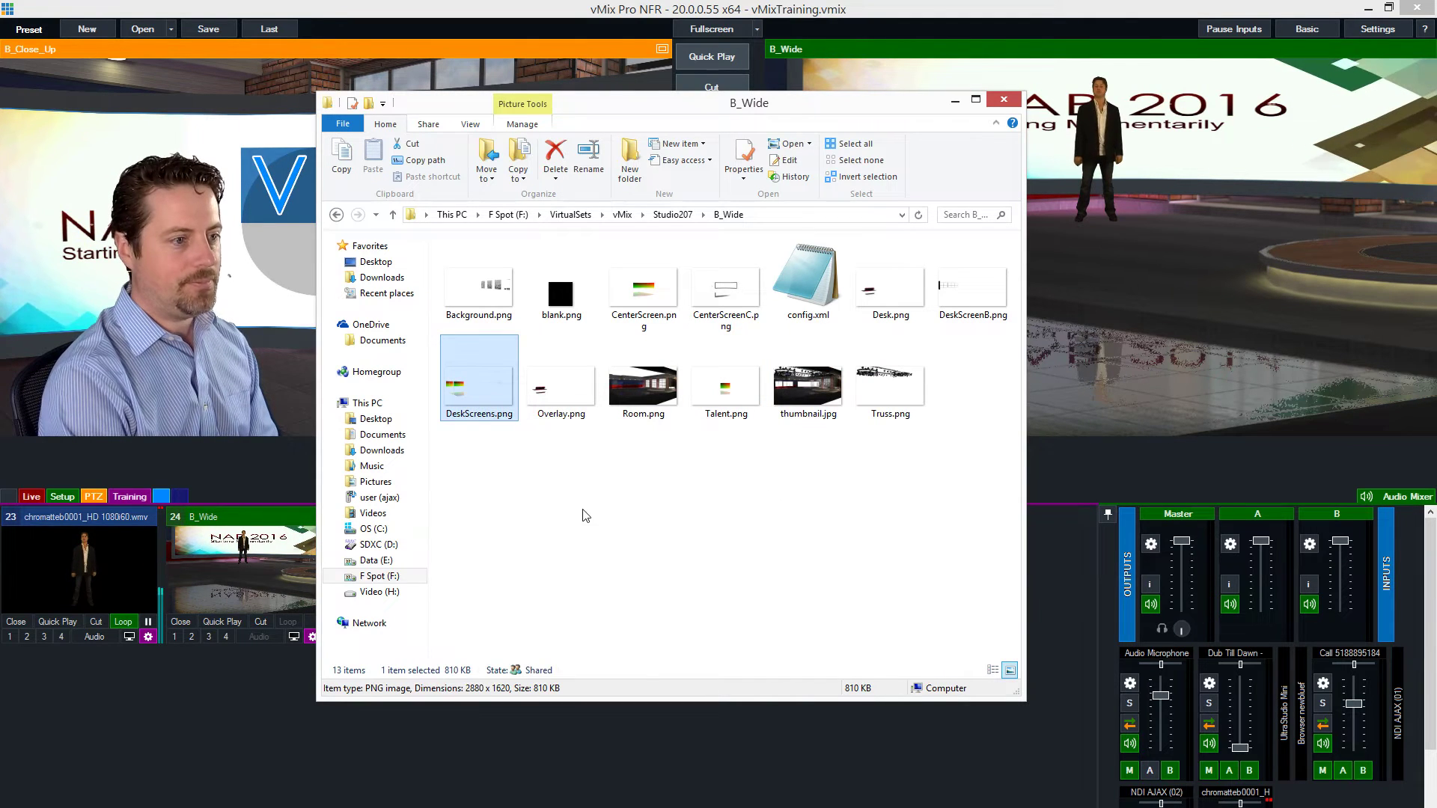
right_click(475, 386)
mouse_move(684, 624)
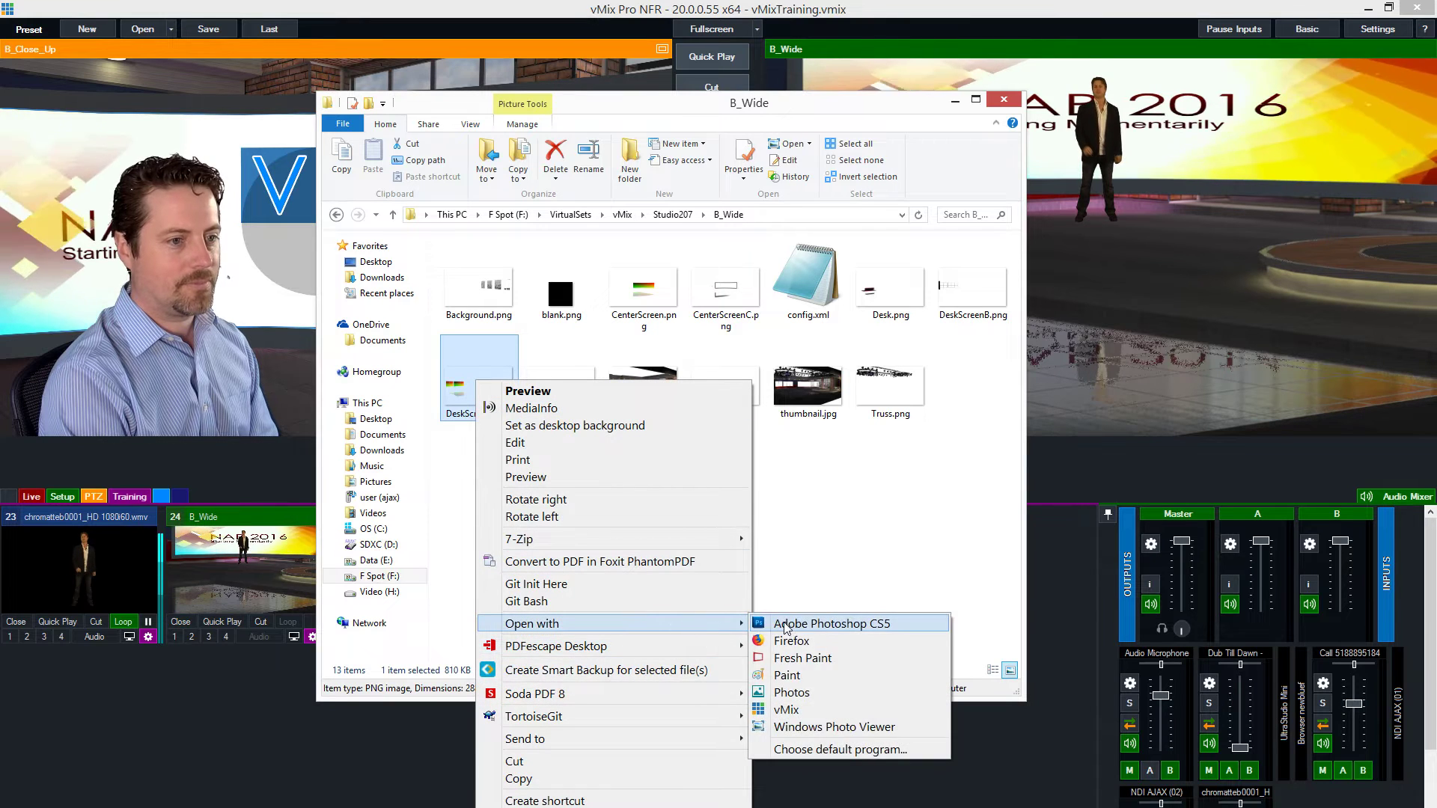
left_click(771, 618)
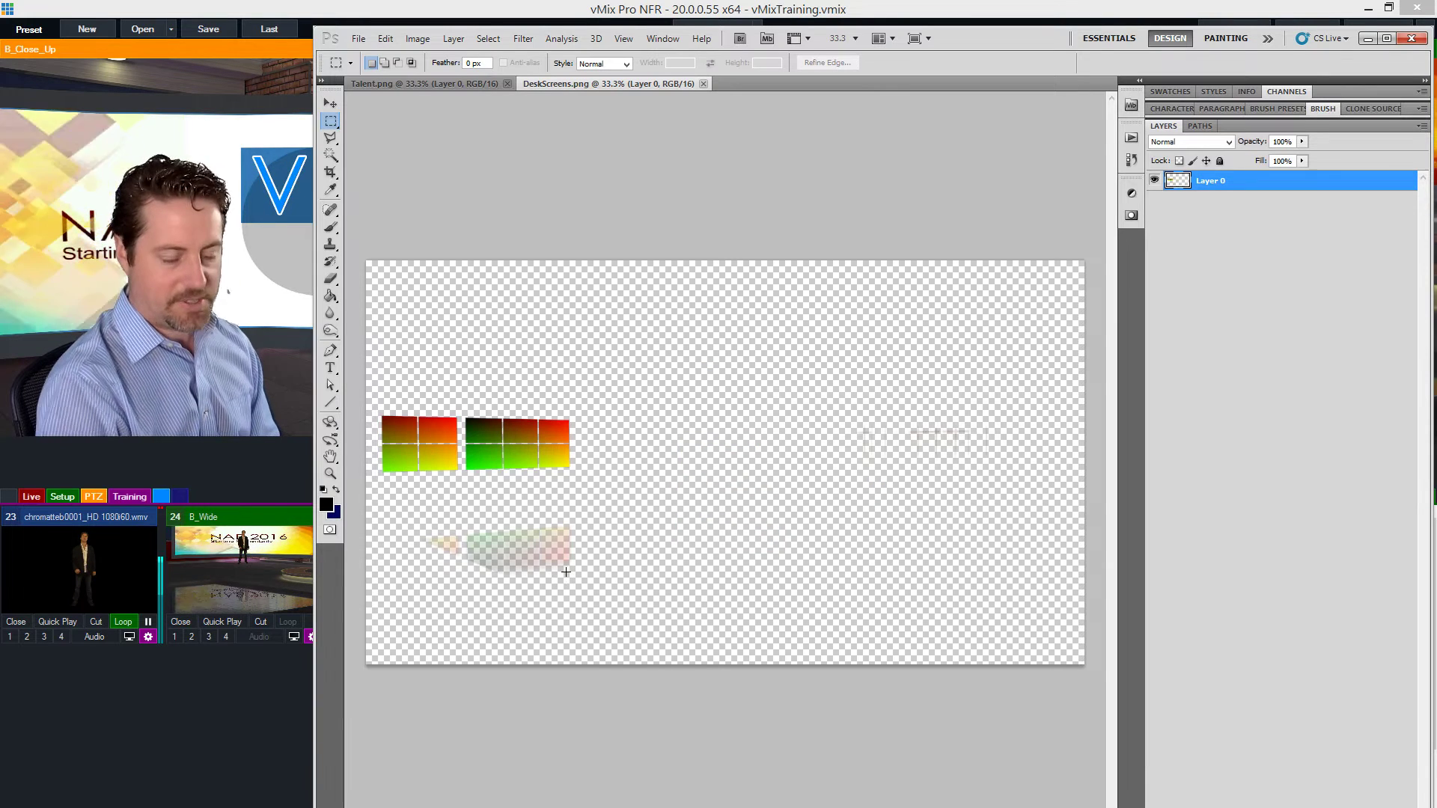
Step: View DeskScreens.png at 100% and pan across its red-green gradient desk screen panels
key("ctrl+plus")
key("ctrl+plus")
key("ctrl+plus")
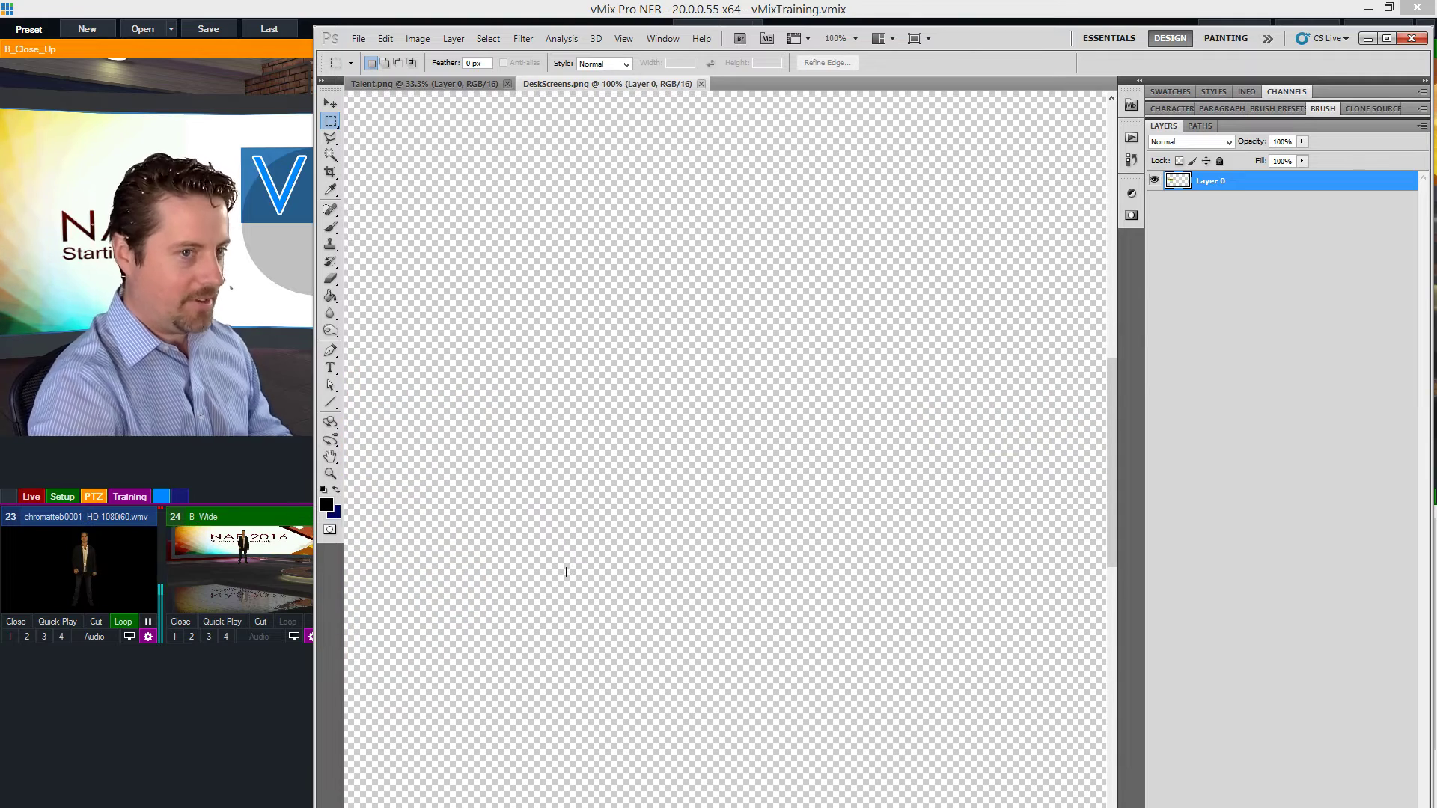
left_click_drag(892, 487, 479, 497)
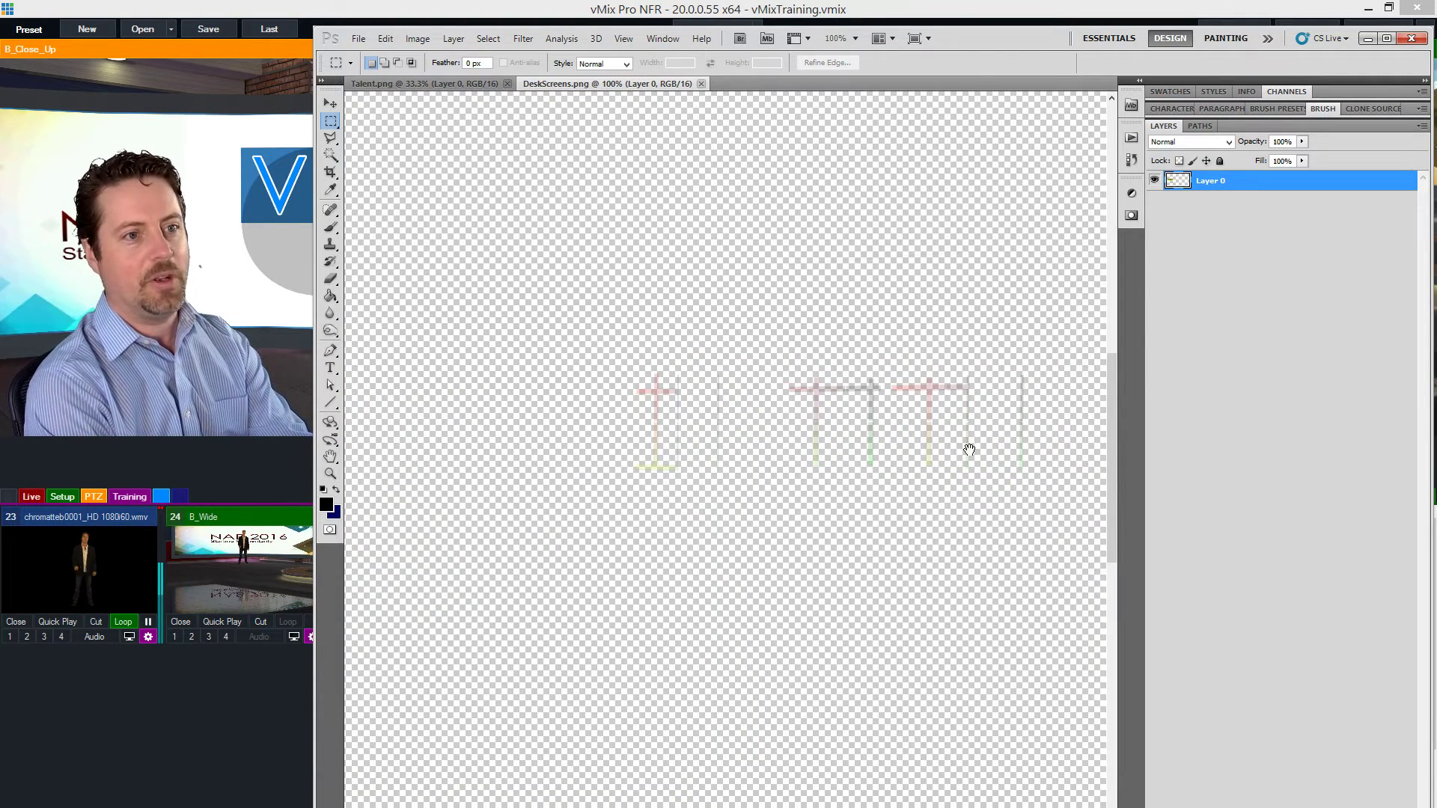
mouse_move(970, 449)
left_mouse_down()
mouse_move(789, 487)
mouse_move(681, 491)
mouse_move(998, 504)
mouse_move(828, 519)
mouse_move(886, 497)
mouse_move(885, 481)
left_mouse_up()
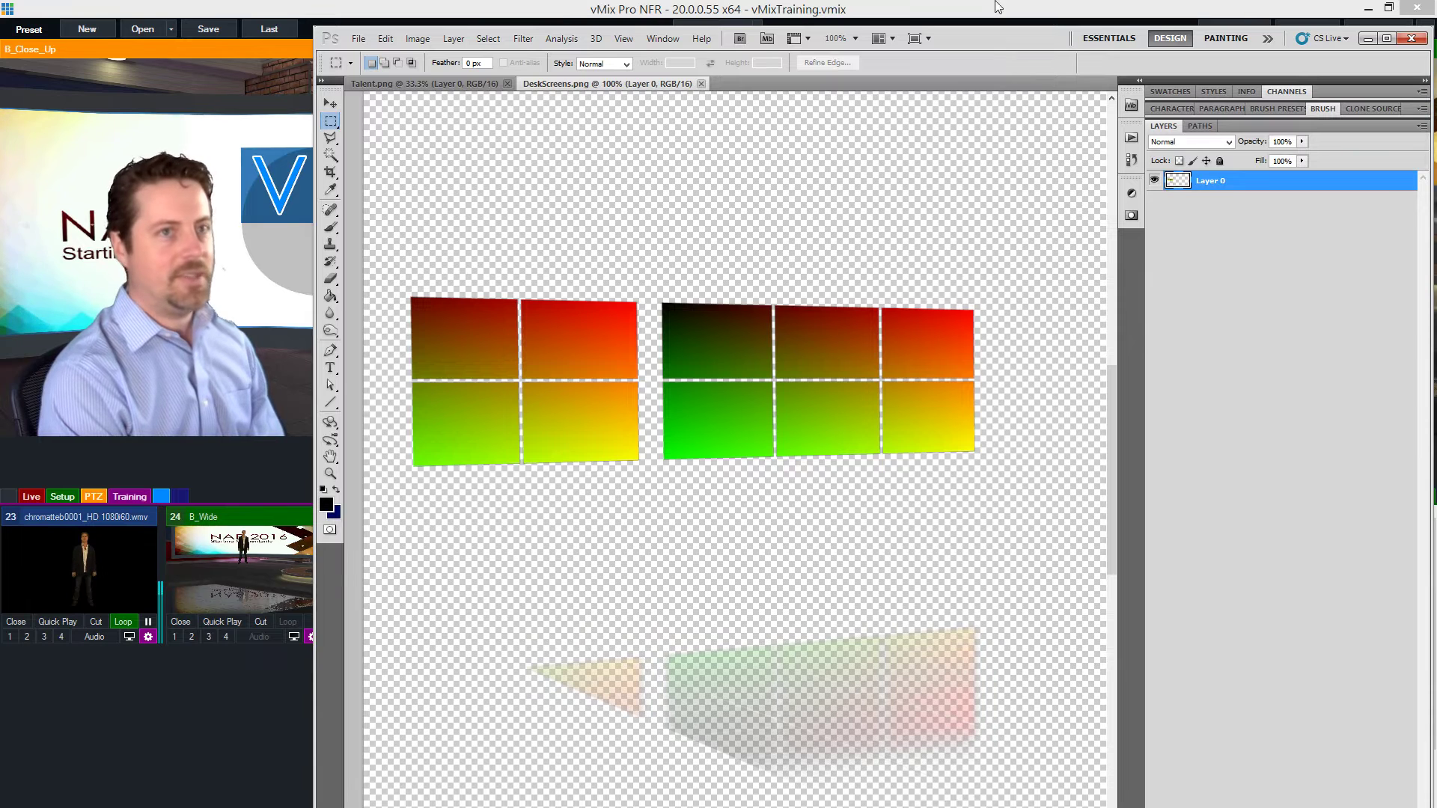
left_click(1367, 39)
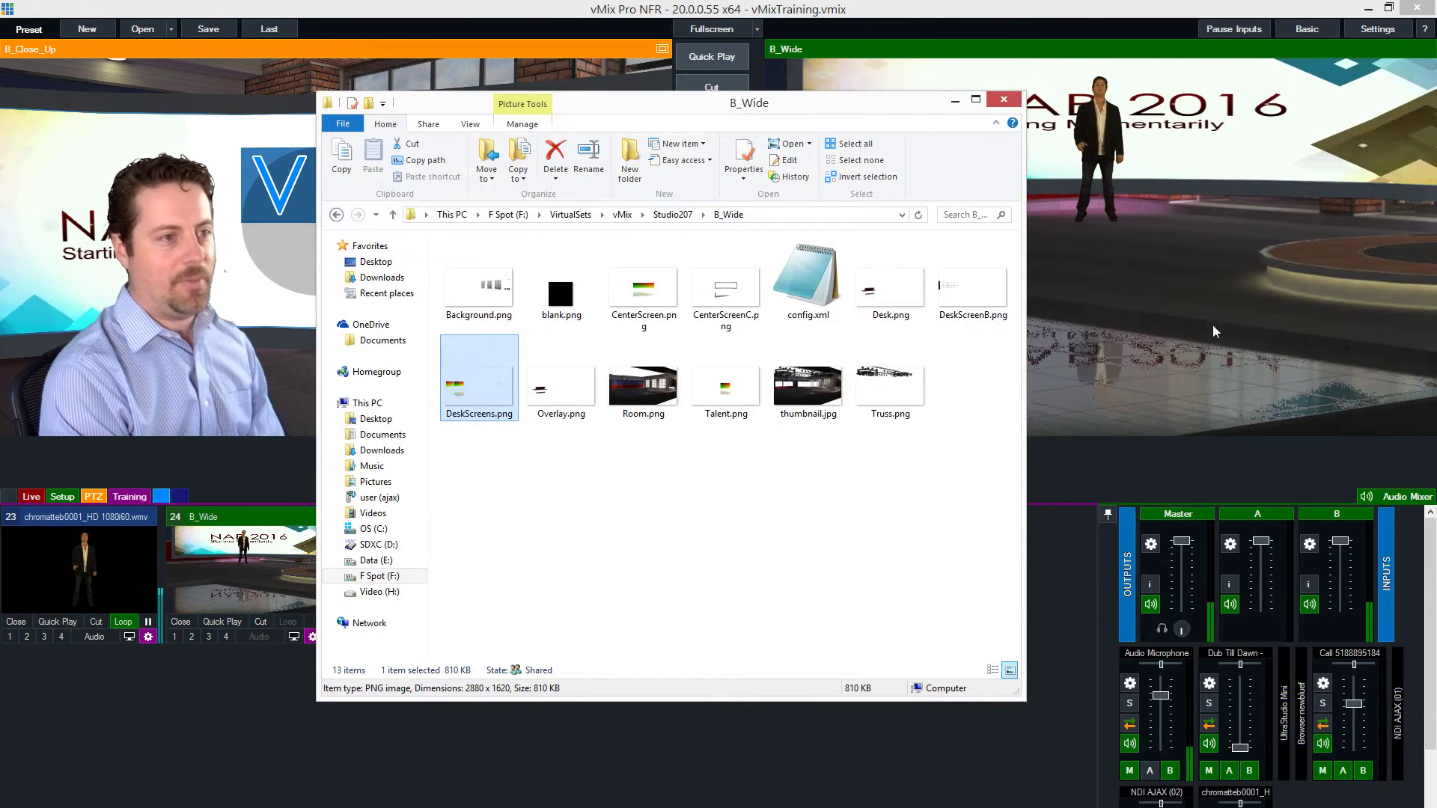
Step: Select Background.png in the B_Wide folder, then switch to config.xml in Notepad
left_click(795, 491)
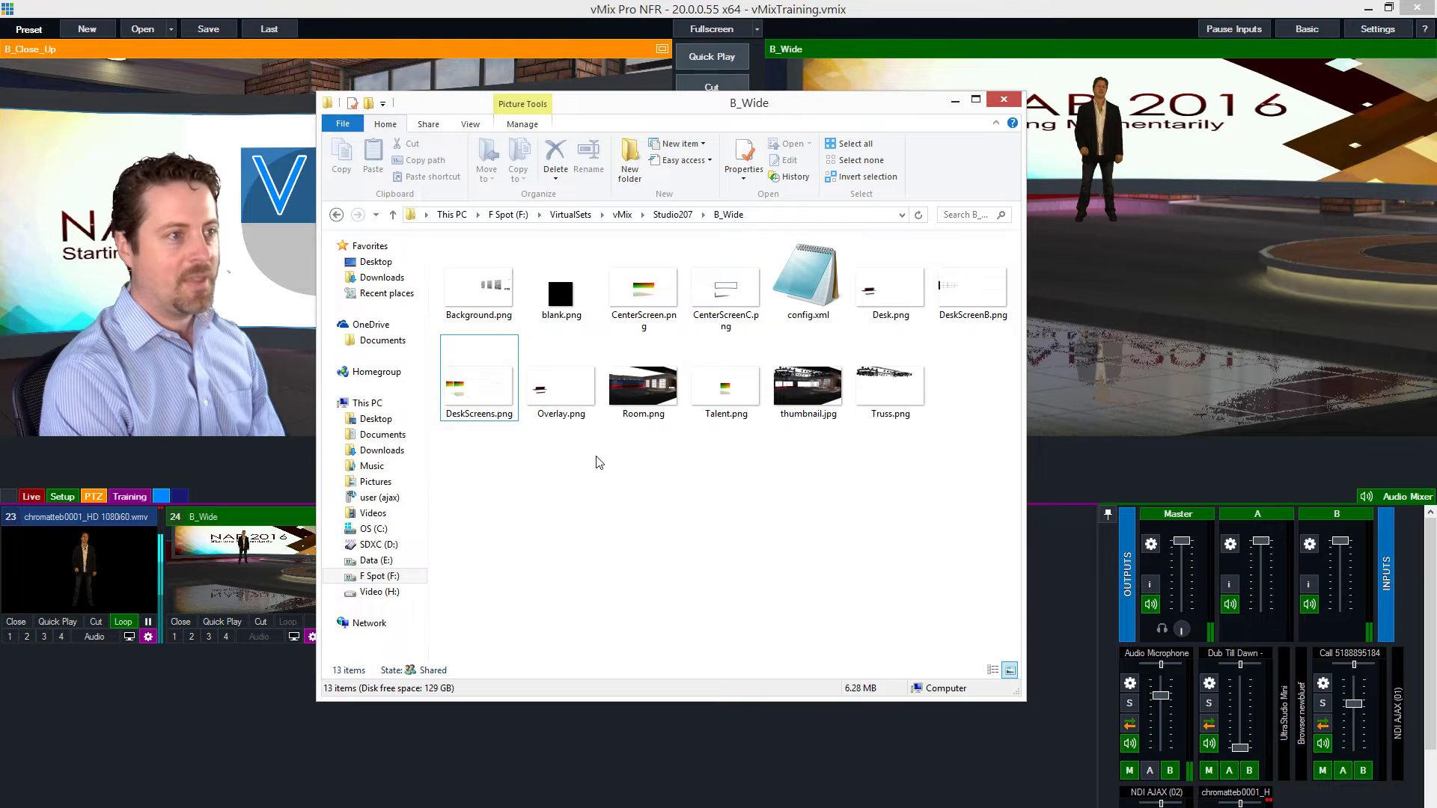
left_click(487, 299)
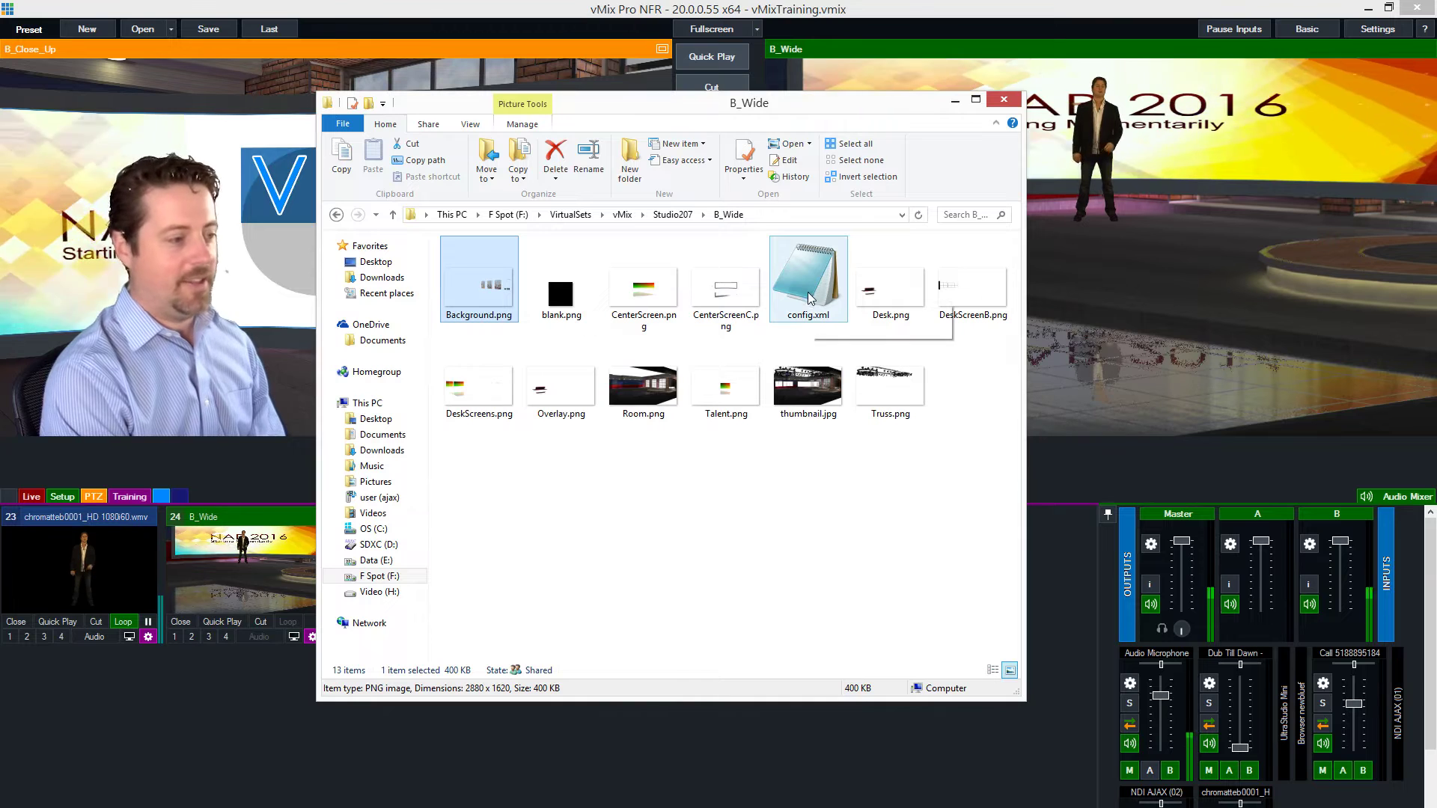
key("alt+Tab")
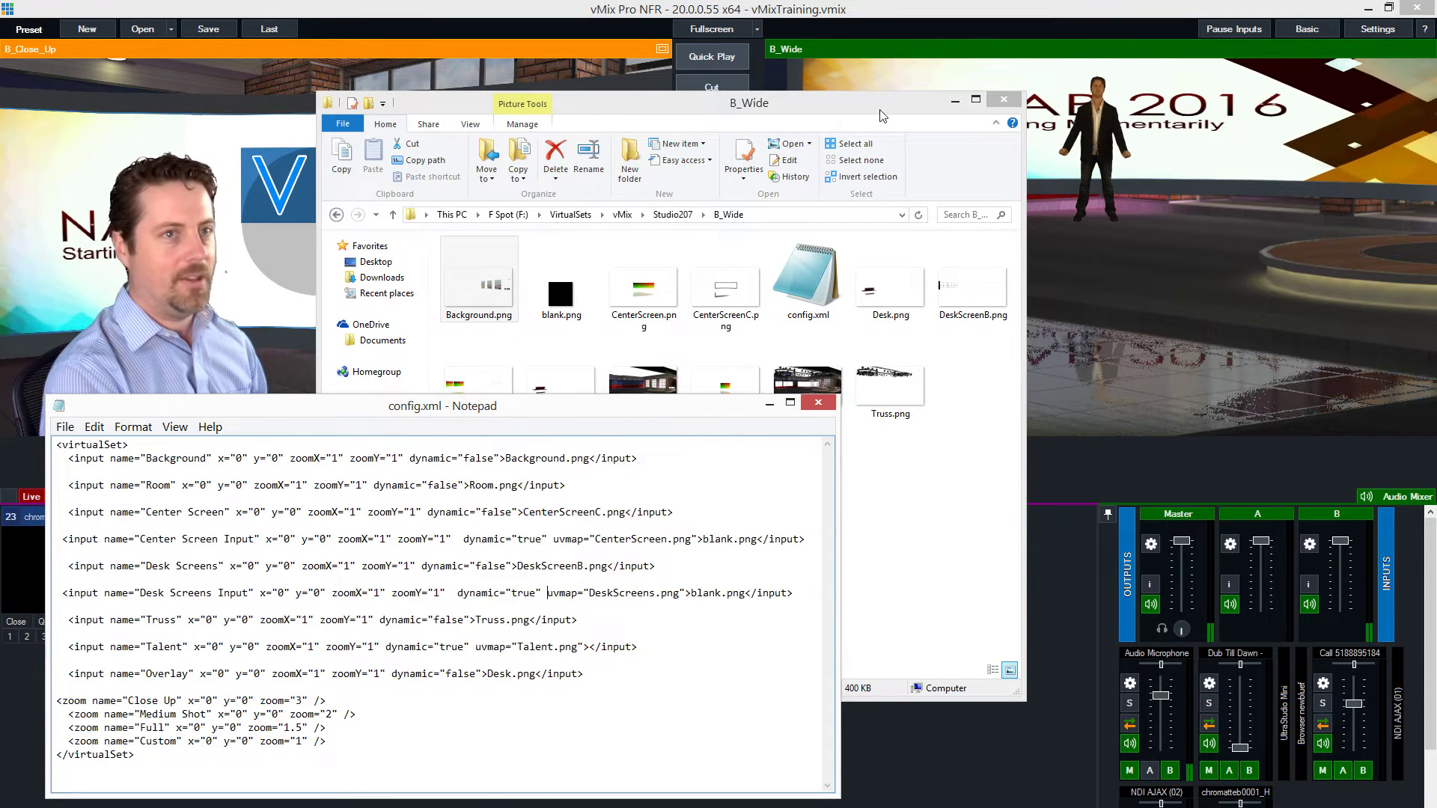
Step: Switch B_Wide to the wide camera preset and position config.xml beside vMix's inputs
left_click_drag(902, 127, 1033, 124)
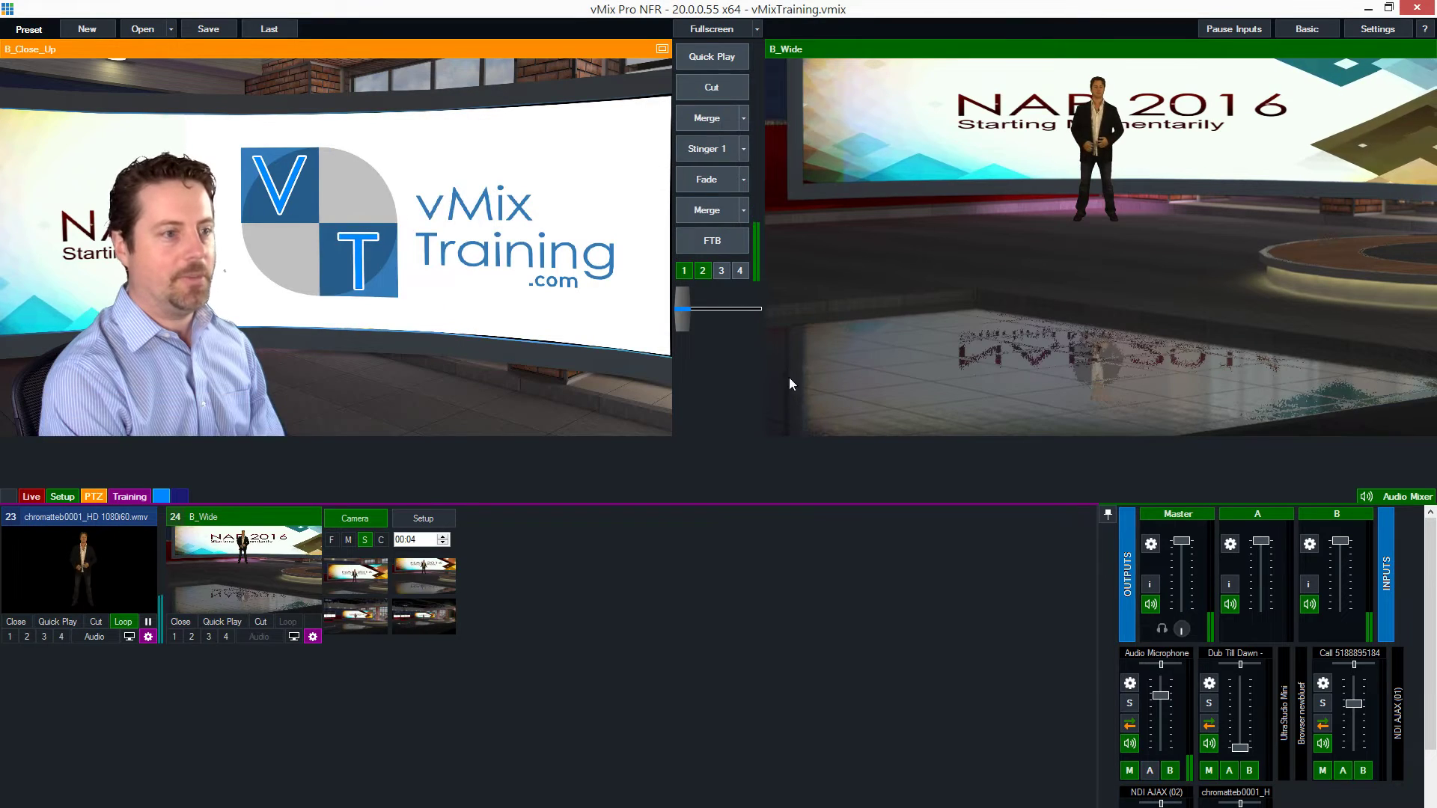
left_click(423, 618)
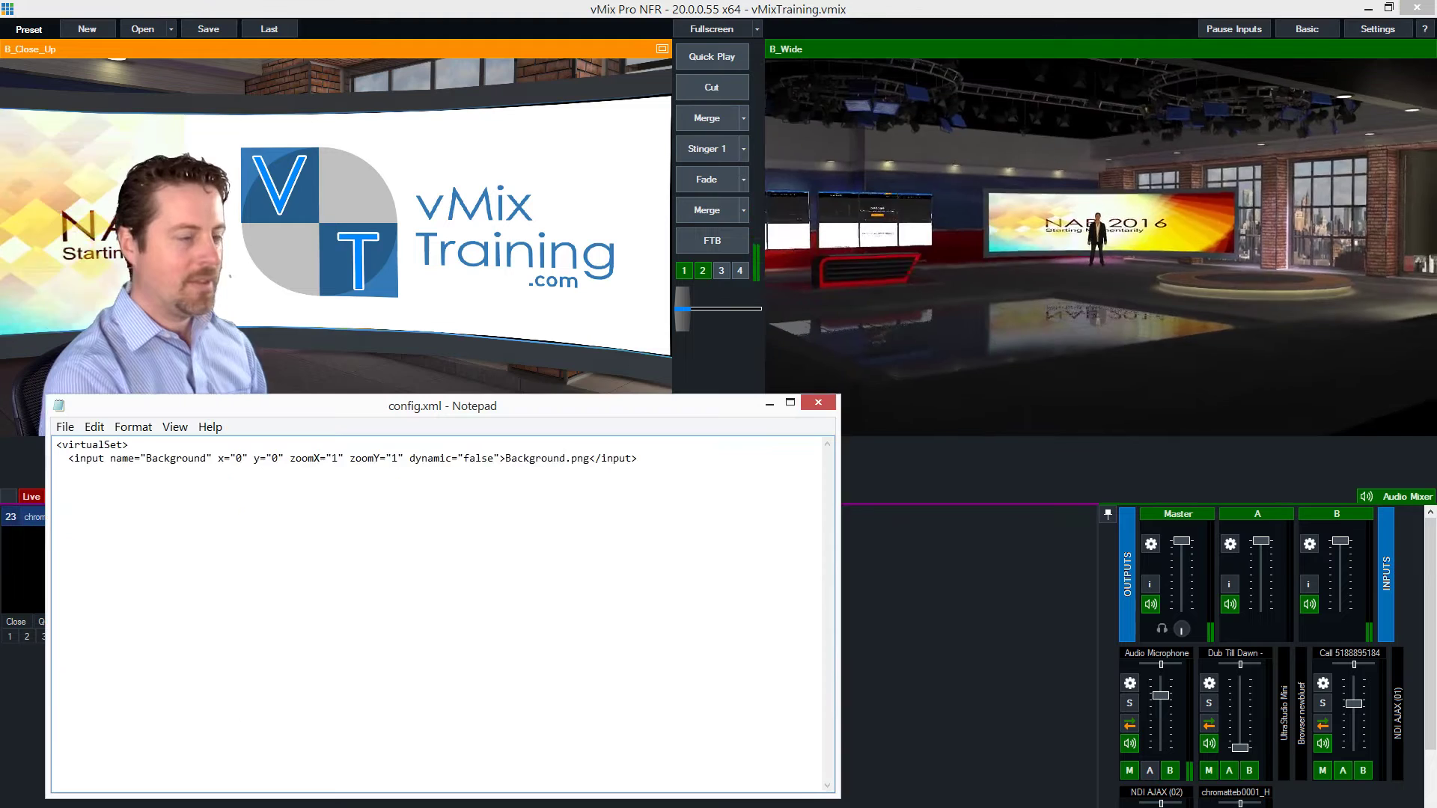
key("alt+Tab")
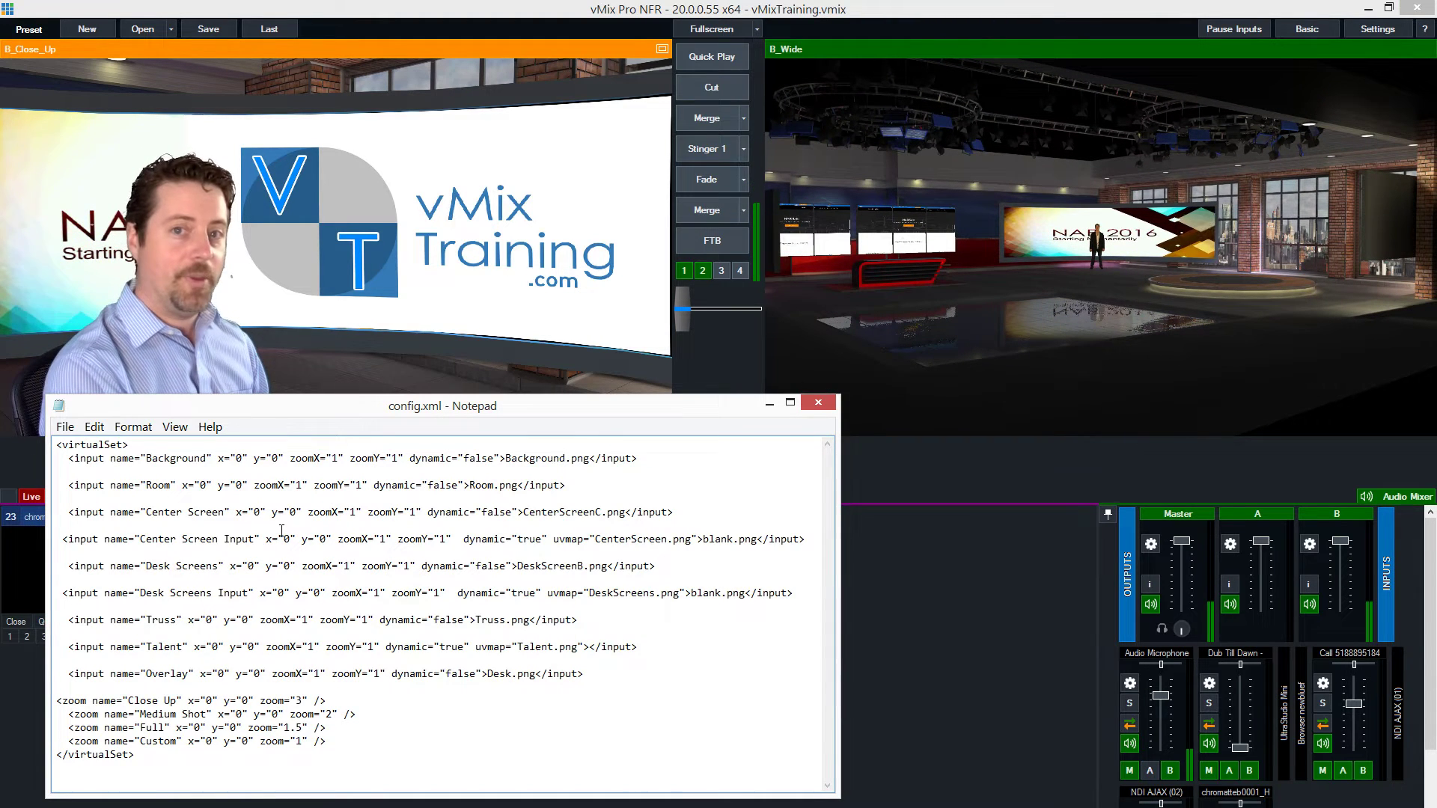
left_click_drag(318, 408, 505, 361)
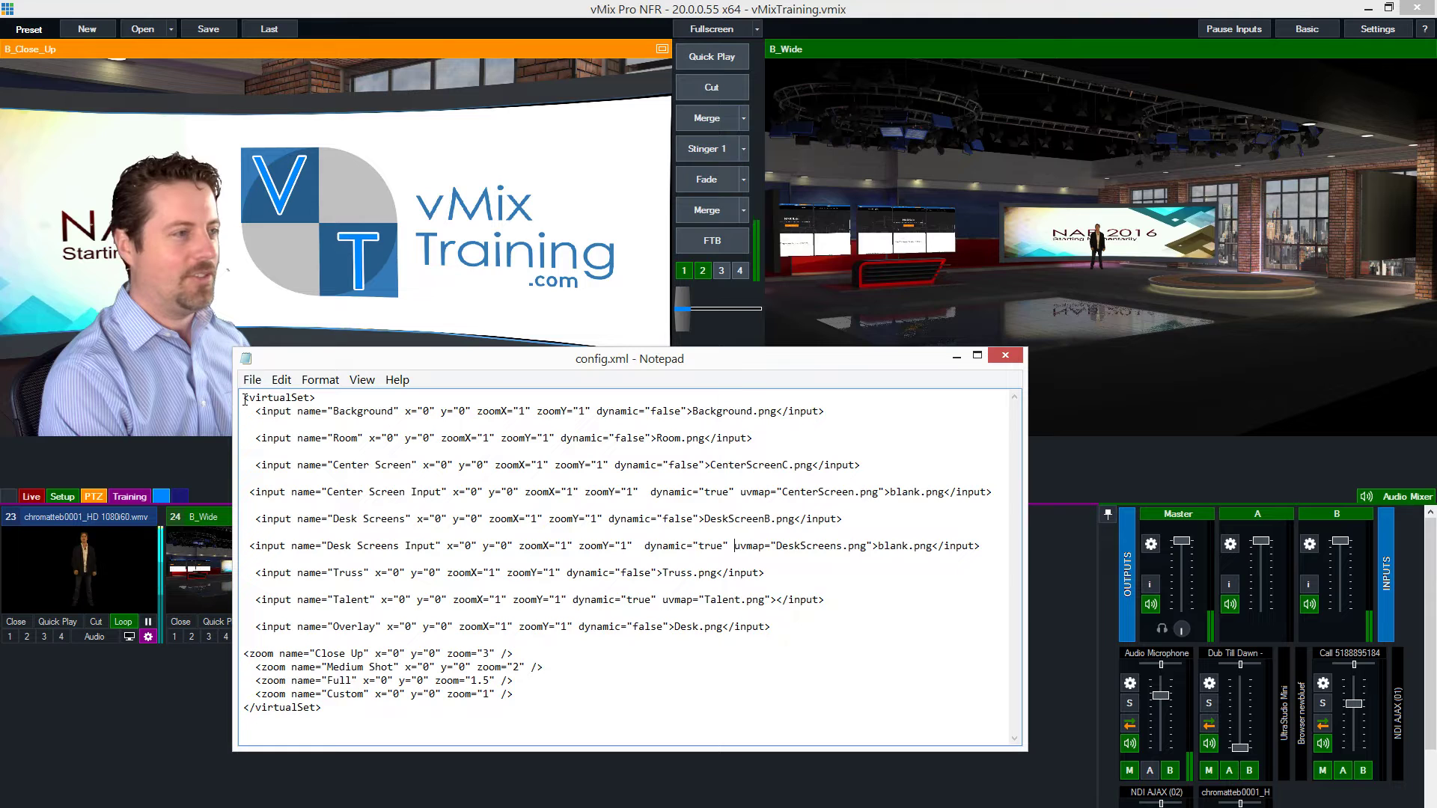
Step: Highlight the opening and closing virtualSet tags and the Background input line in config.xml
left_click_drag(245, 399, 317, 398)
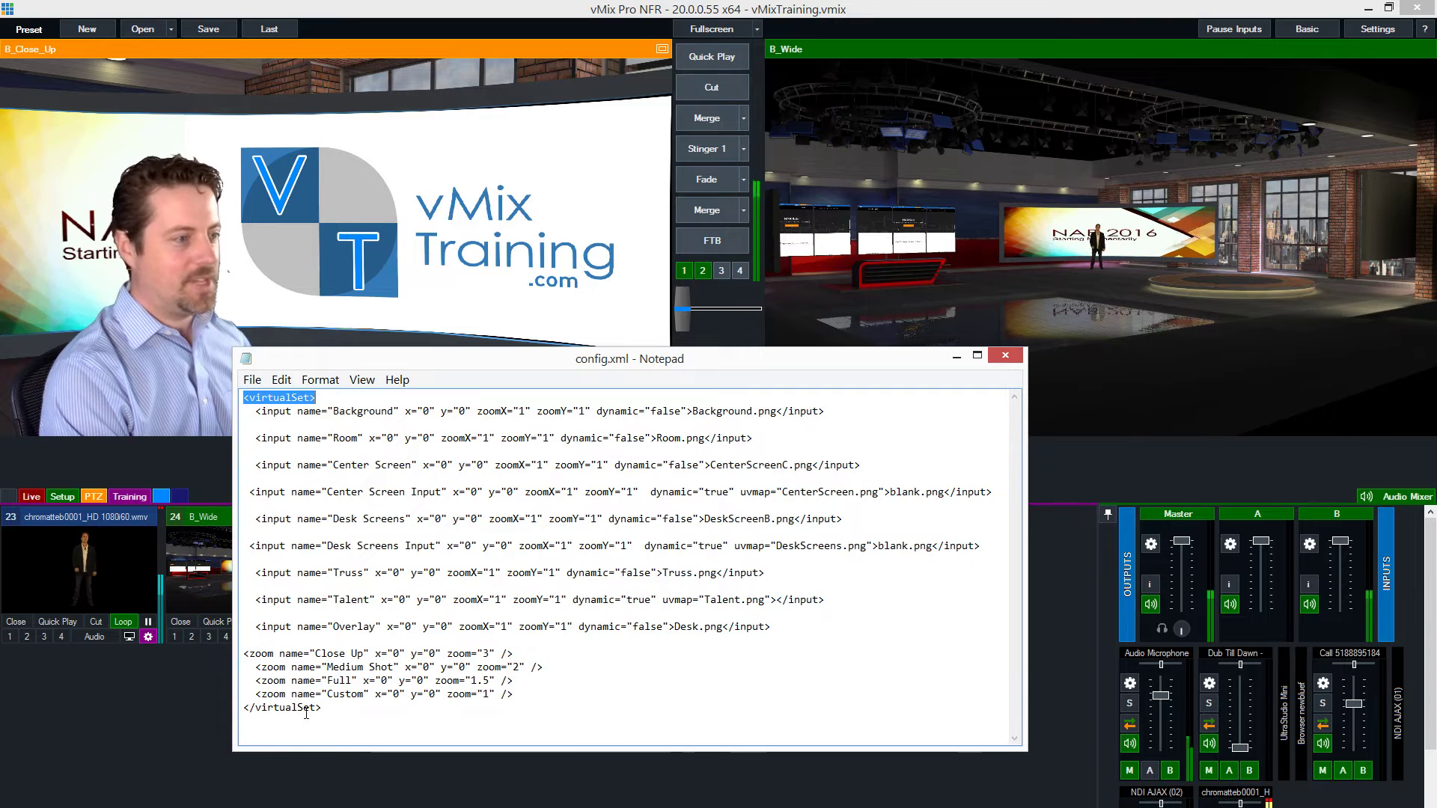
left_click_drag(323, 708, 247, 710)
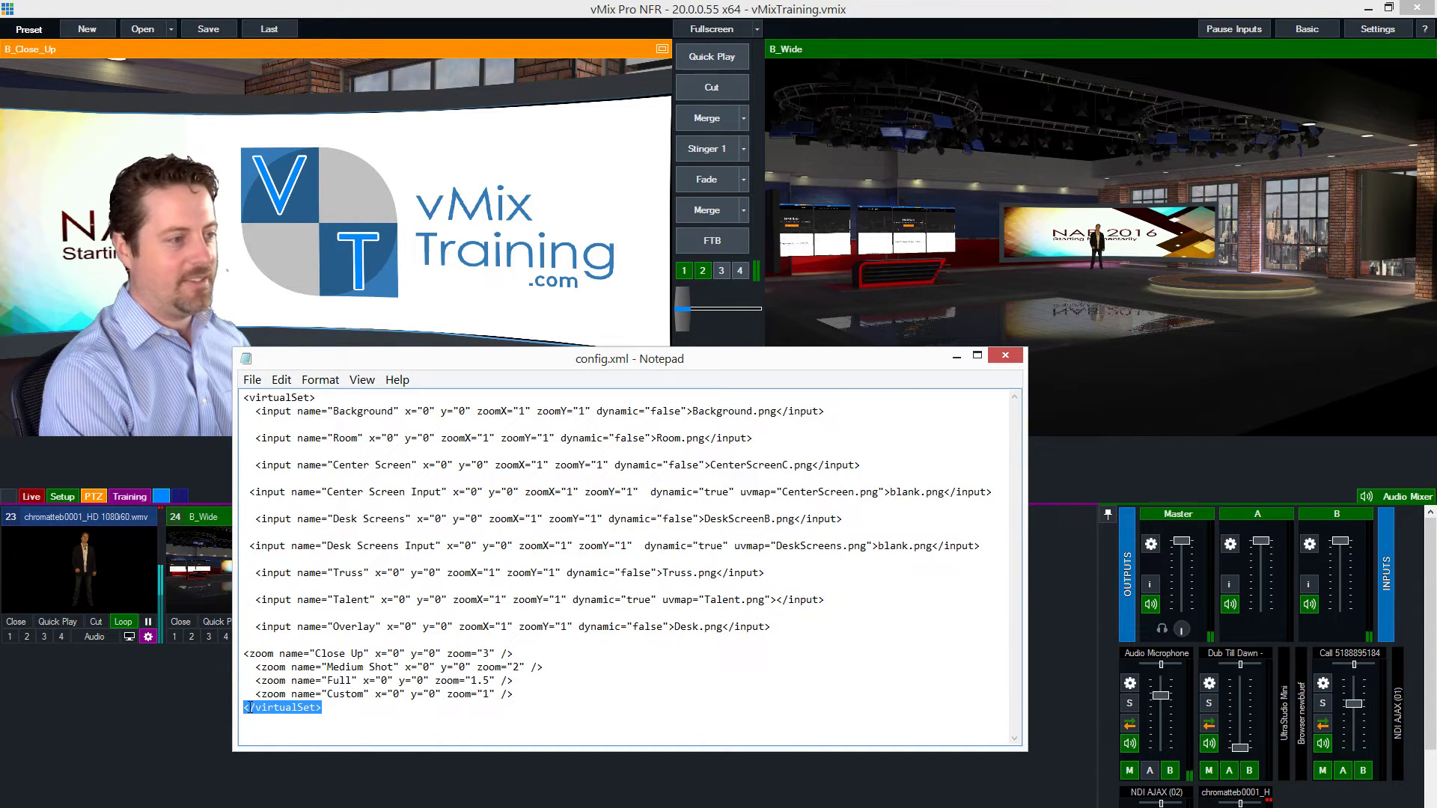
left_click(340, 710)
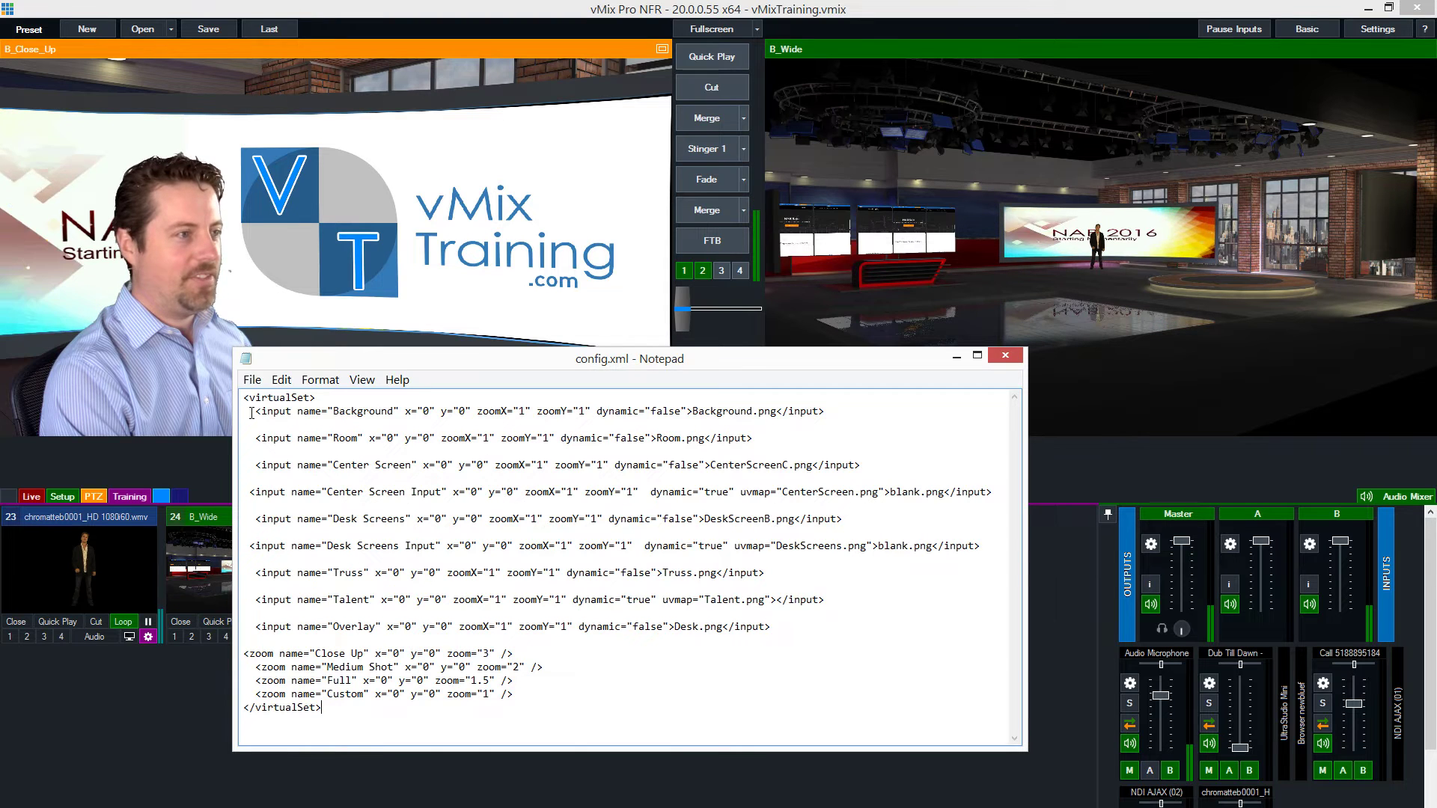
left_click_drag(250, 411, 826, 411)
left_click(826, 411)
left_click_drag(250, 411, 833, 412)
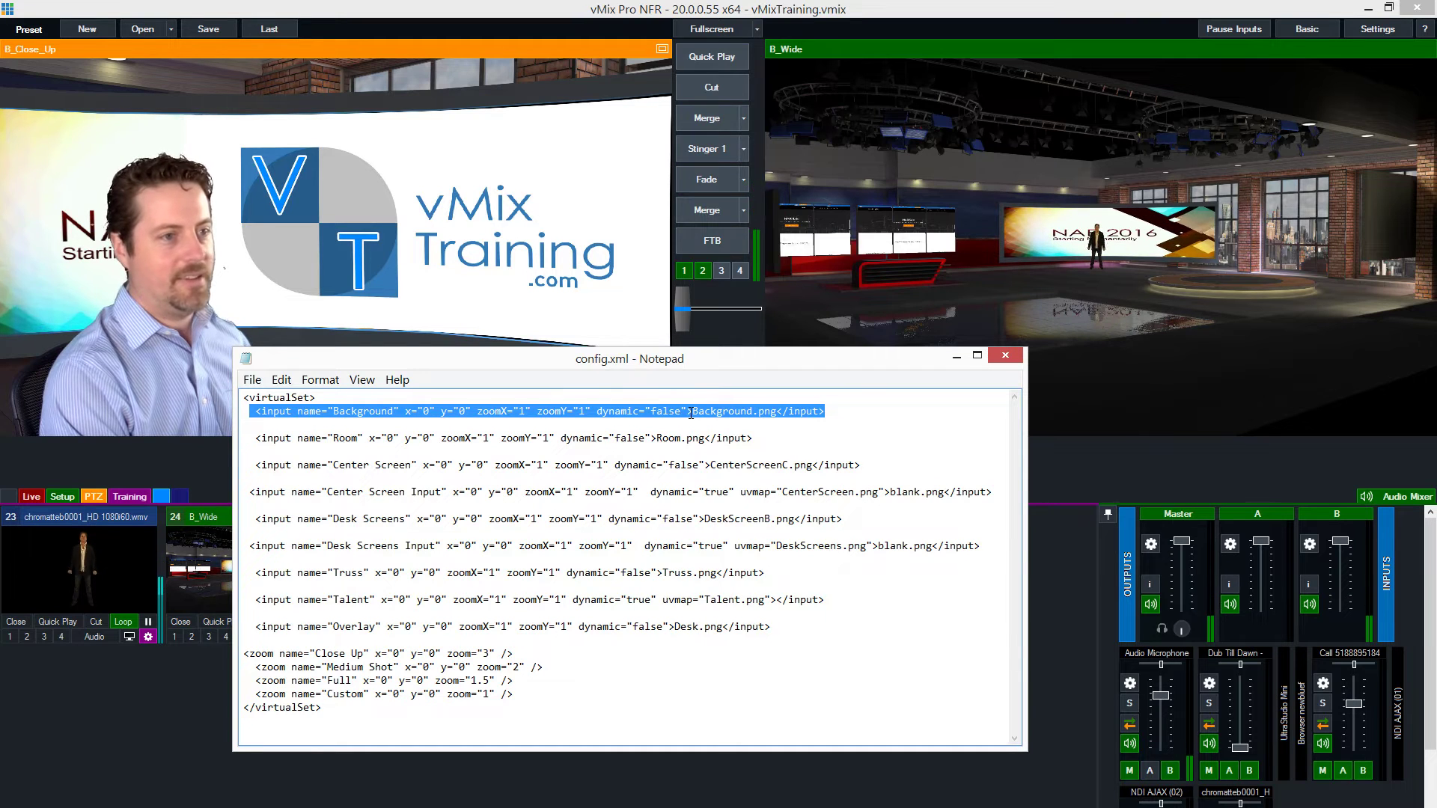
left_click(851, 411)
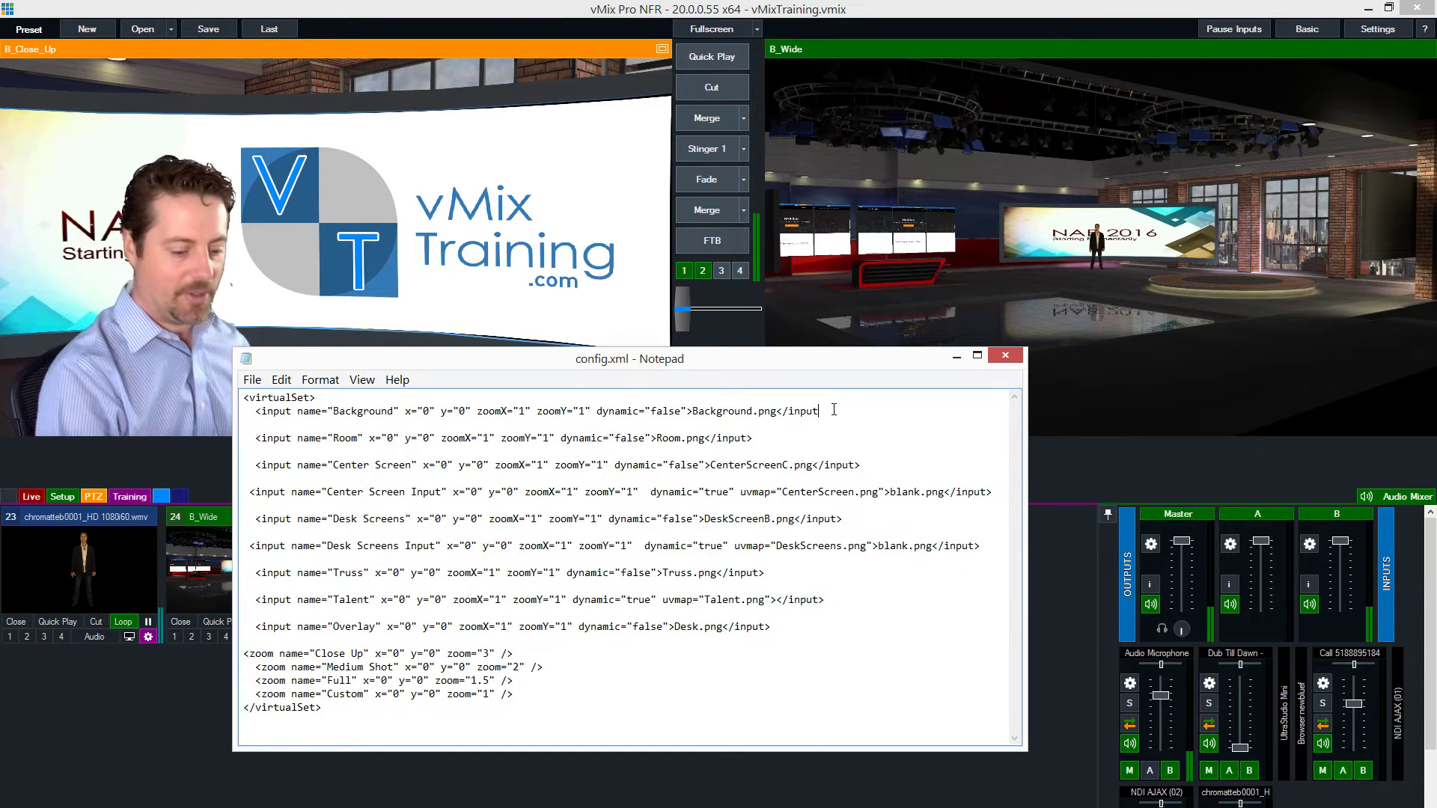
left_click(758, 411)
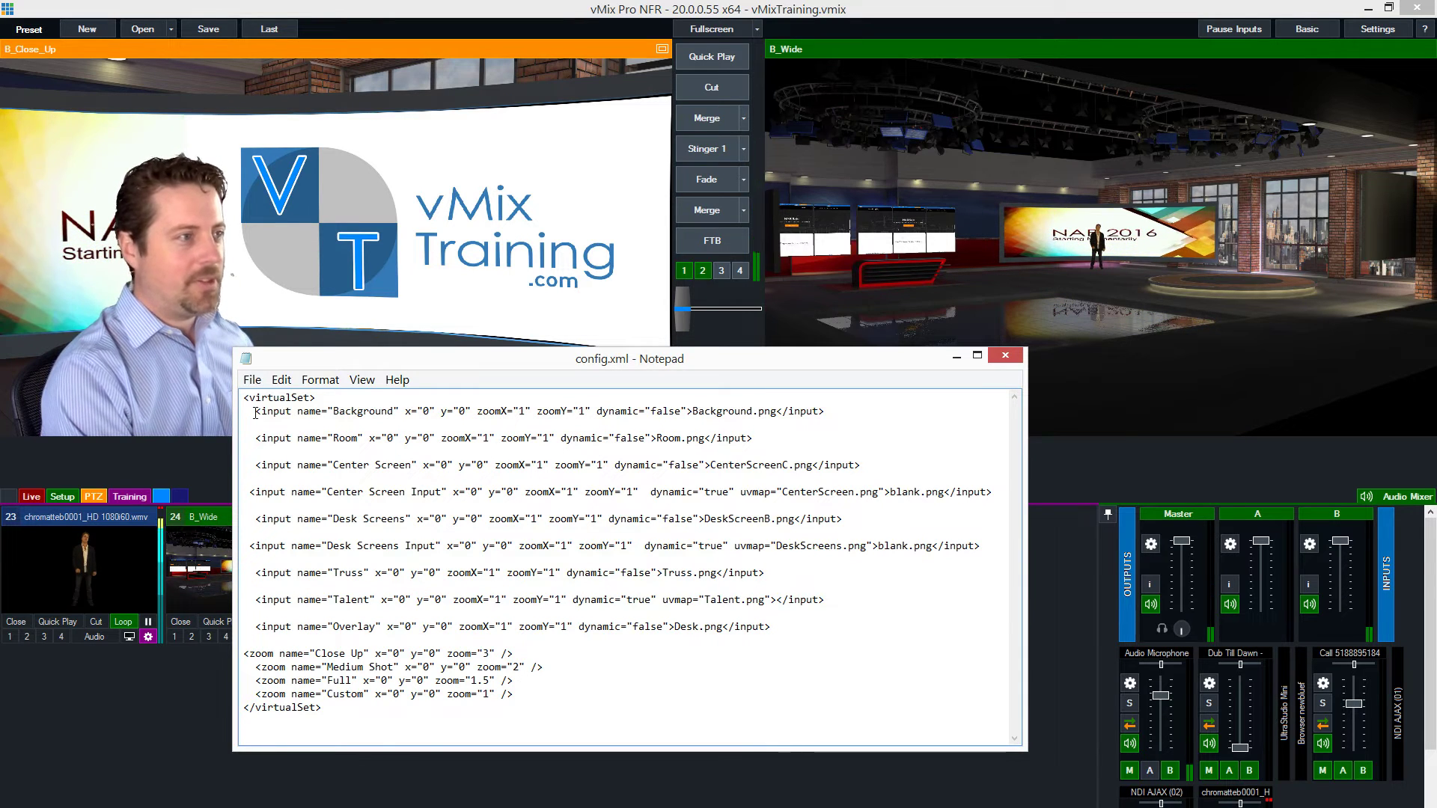
left_click_drag(255, 413, 831, 411)
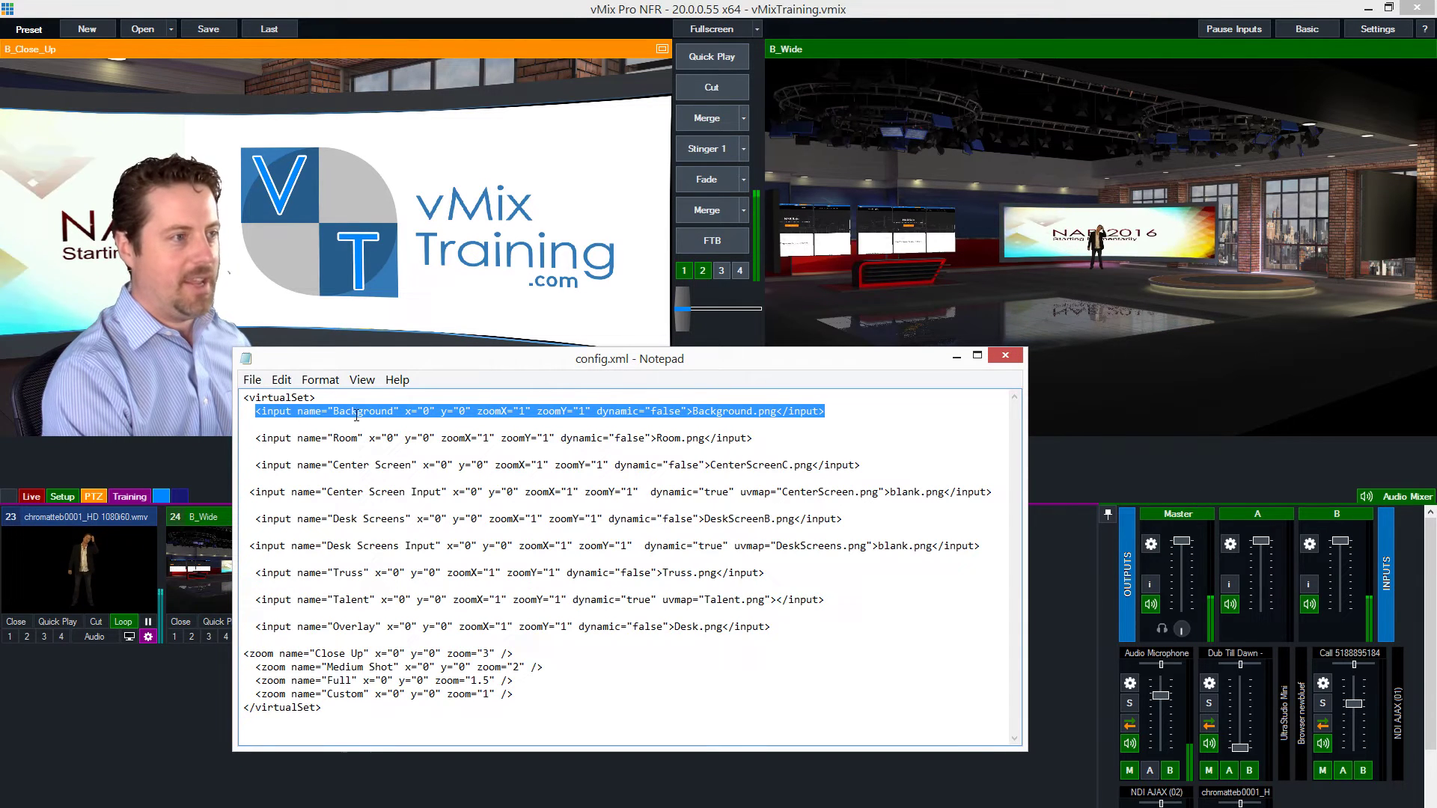
Step: Check the B_Wide Setup layer list, Background through Overlay, then return to Notepad
left_click(416, 15)
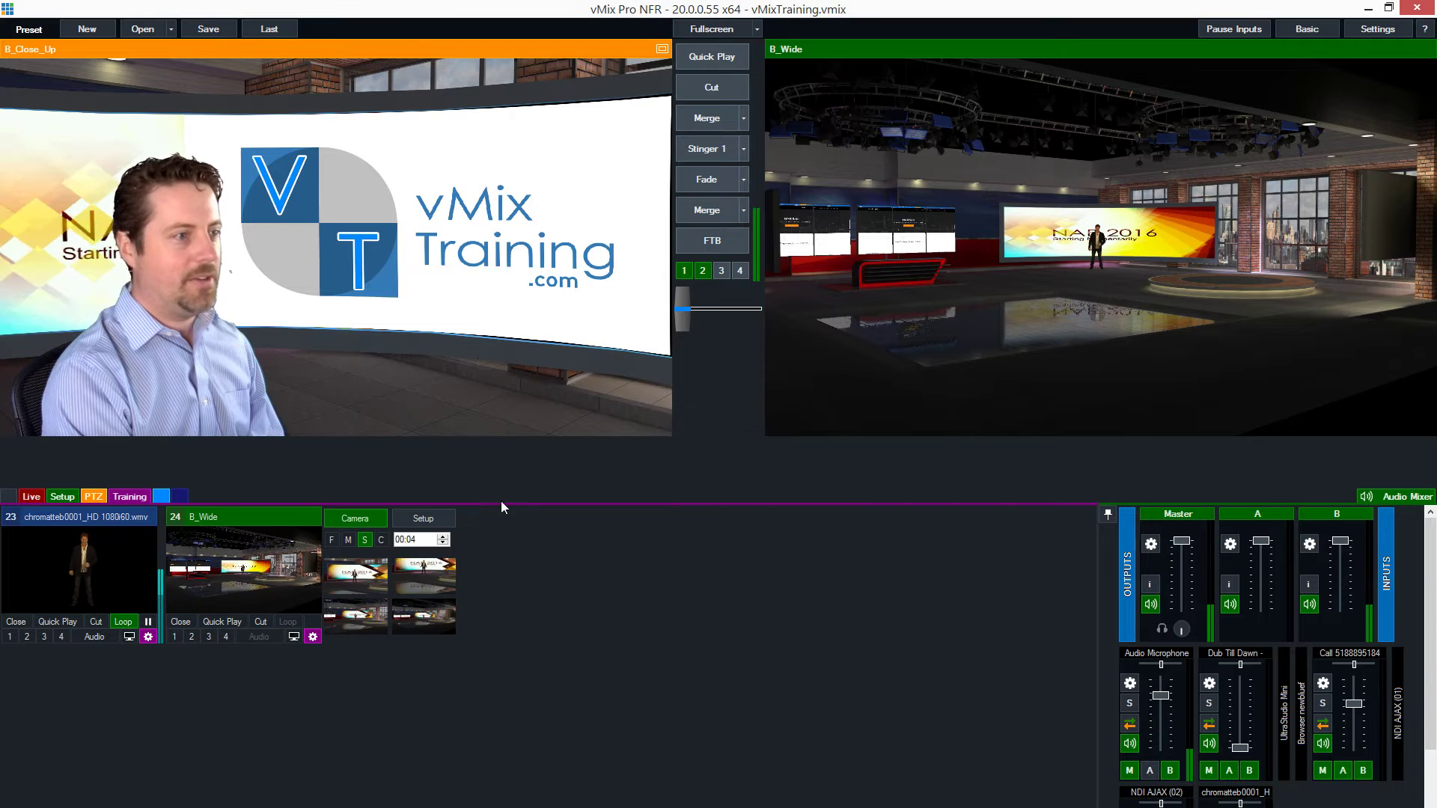
left_click(423, 518)
left_click(419, 540)
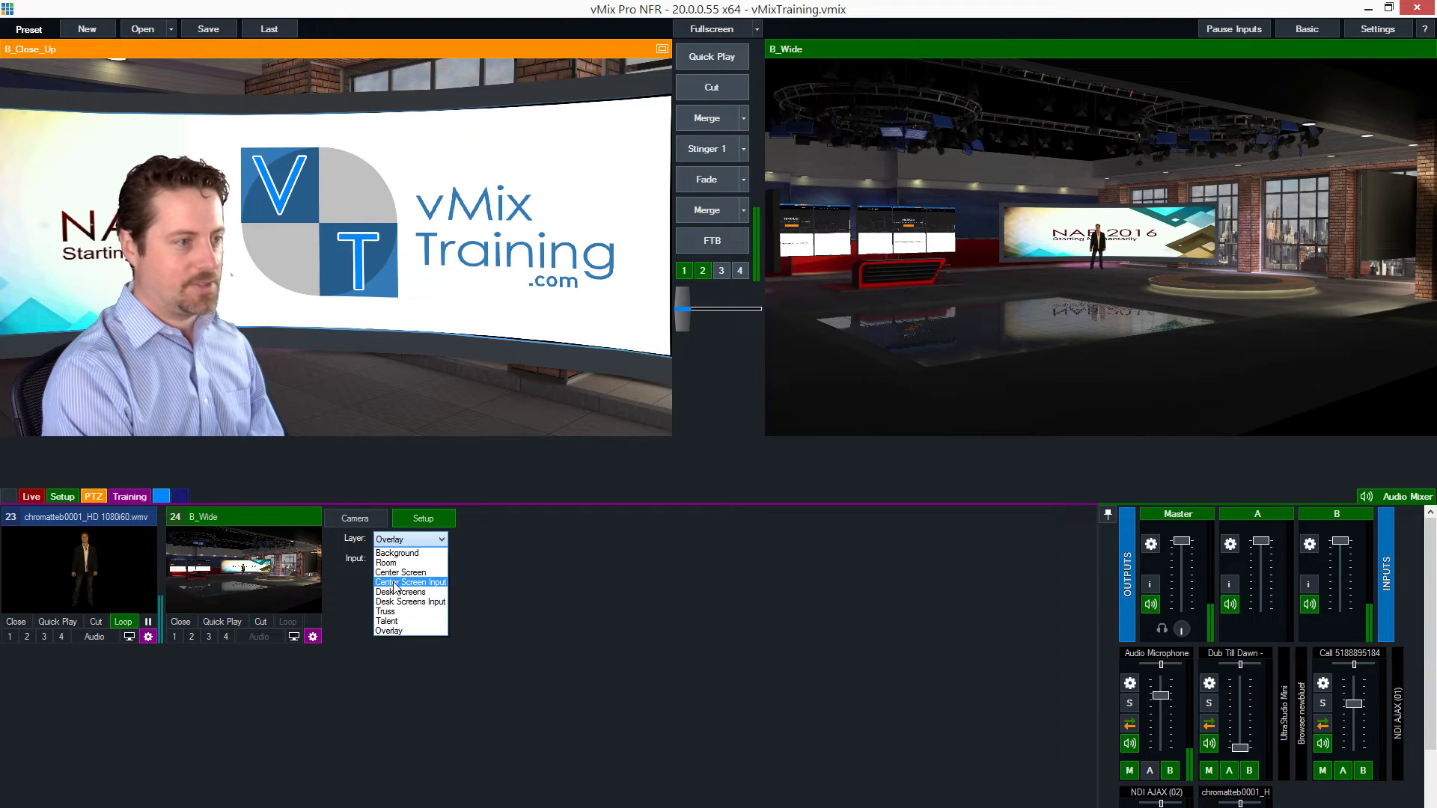
key("alt+Tab")
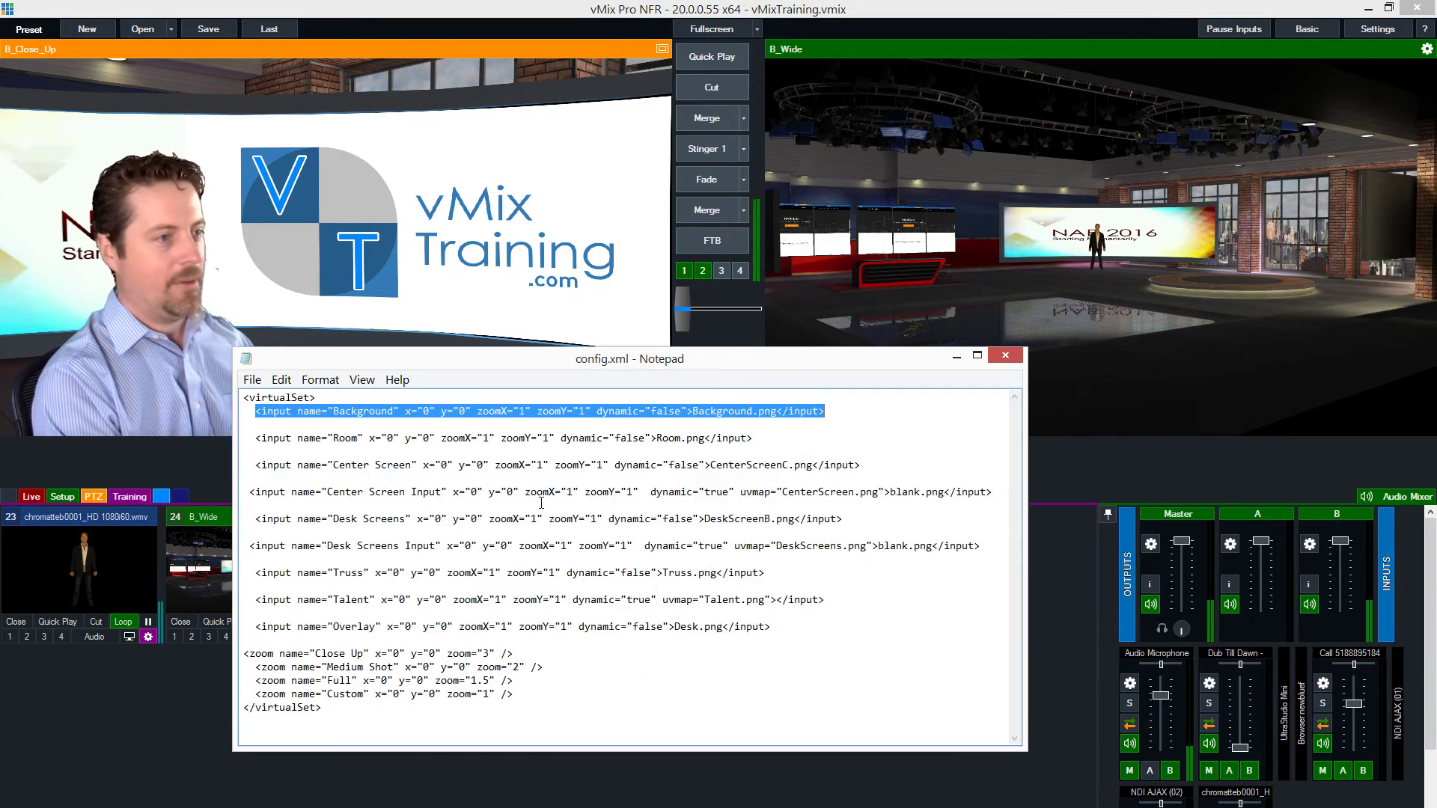
Step: Rename the last input from Overlay to Desk in config.xml
left_click(358, 412)
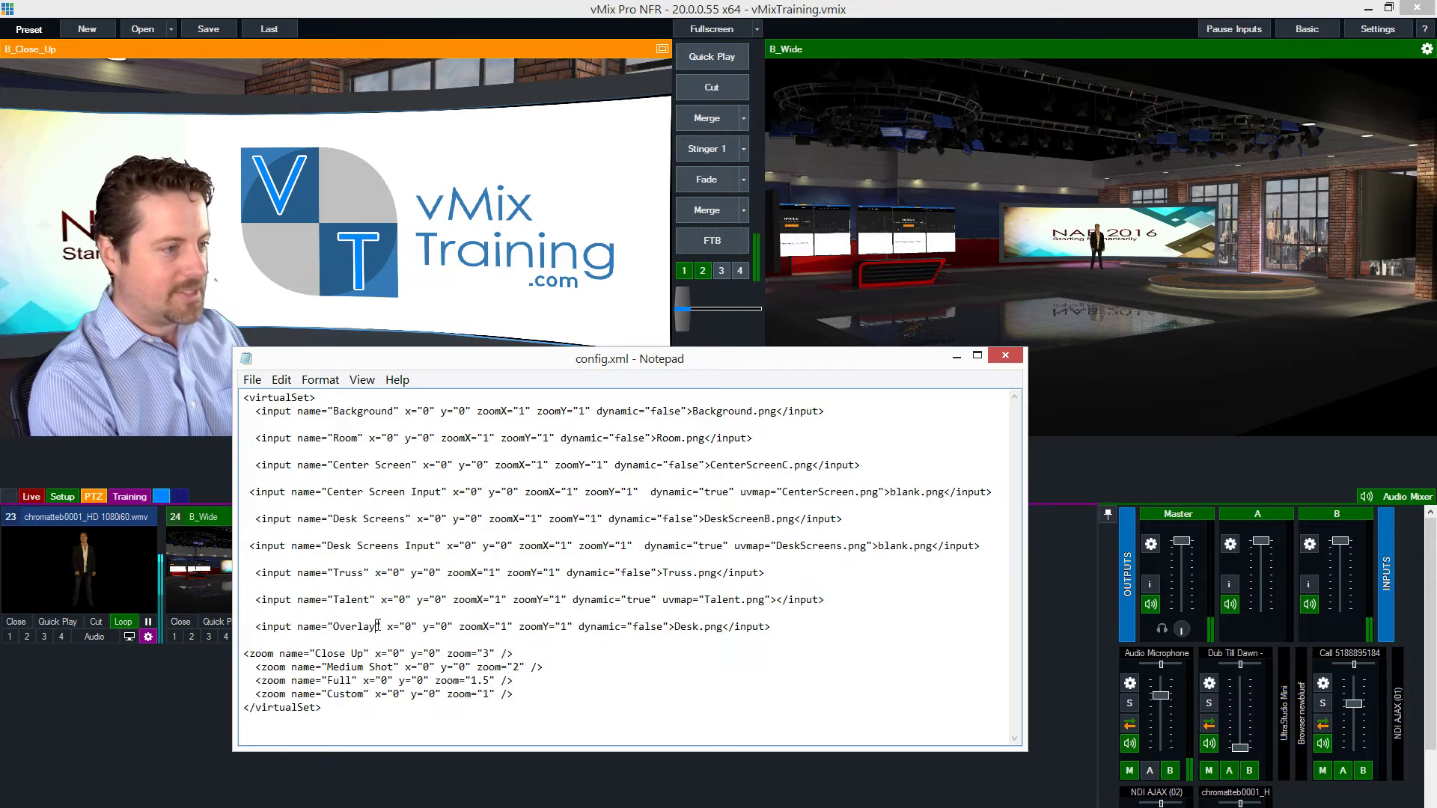
left_click_drag(378, 627, 334, 628)
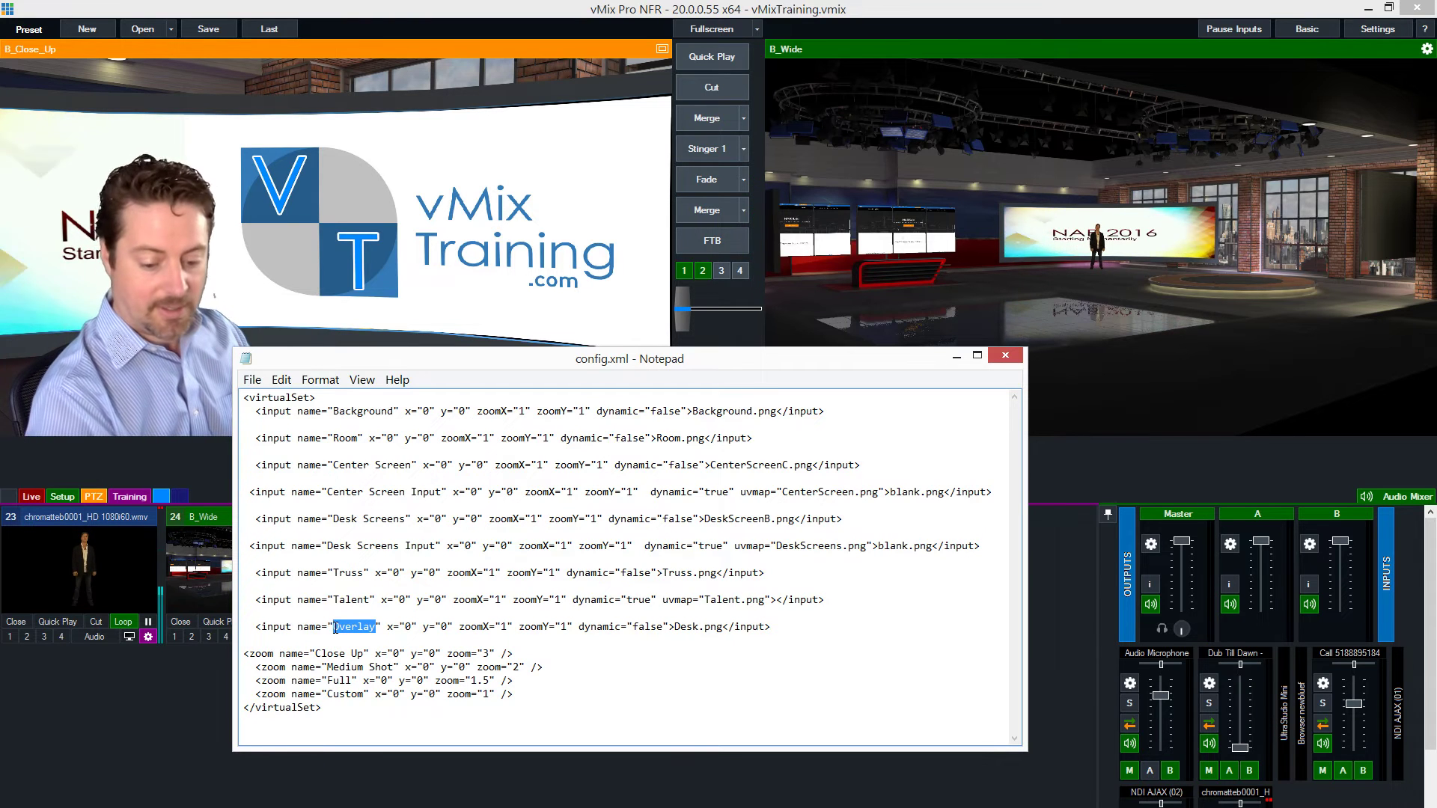
type("Desk")
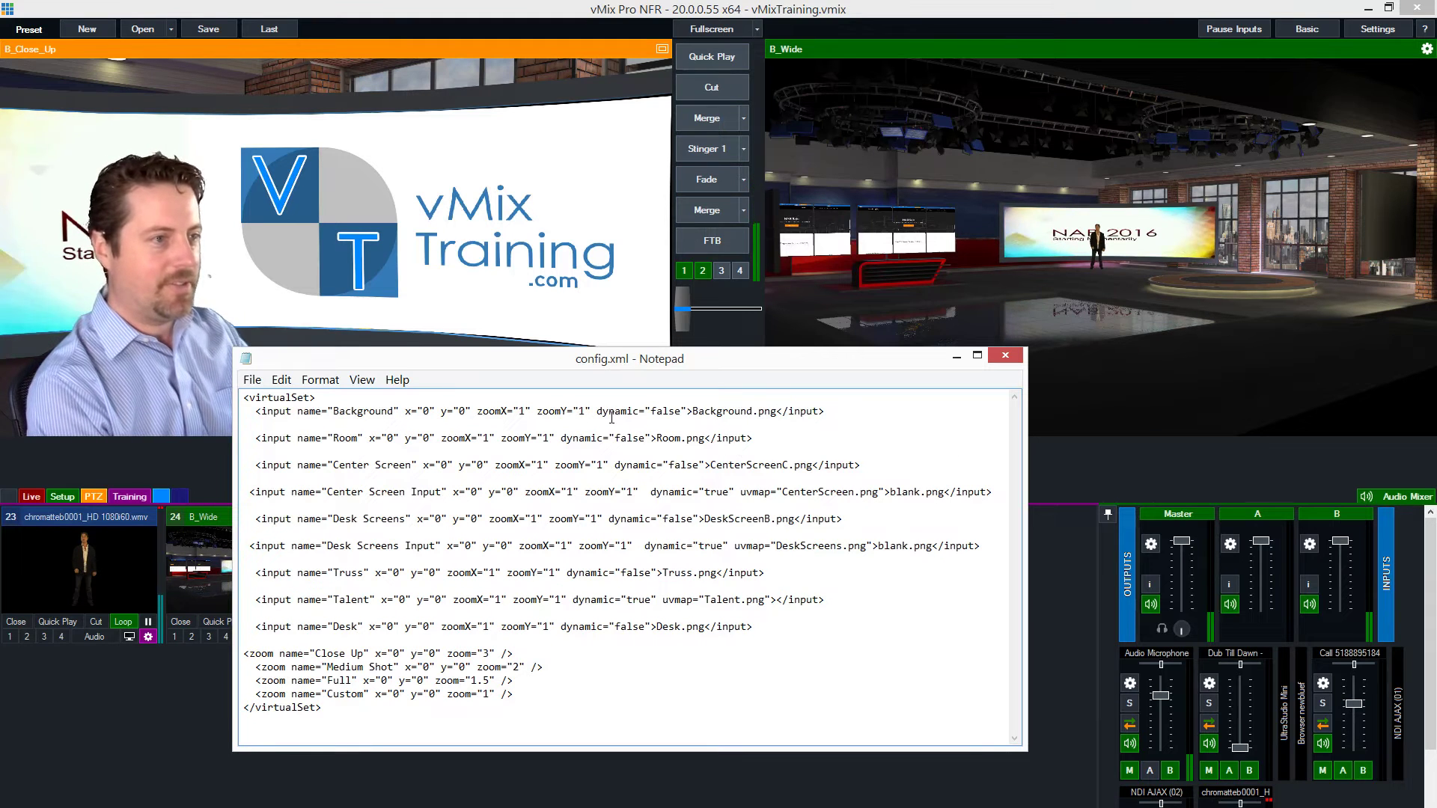
Step: Change the Background input's dynamic value to true and select the Center Screen uvmap attribute
left_click_drag(591, 411, 652, 411)
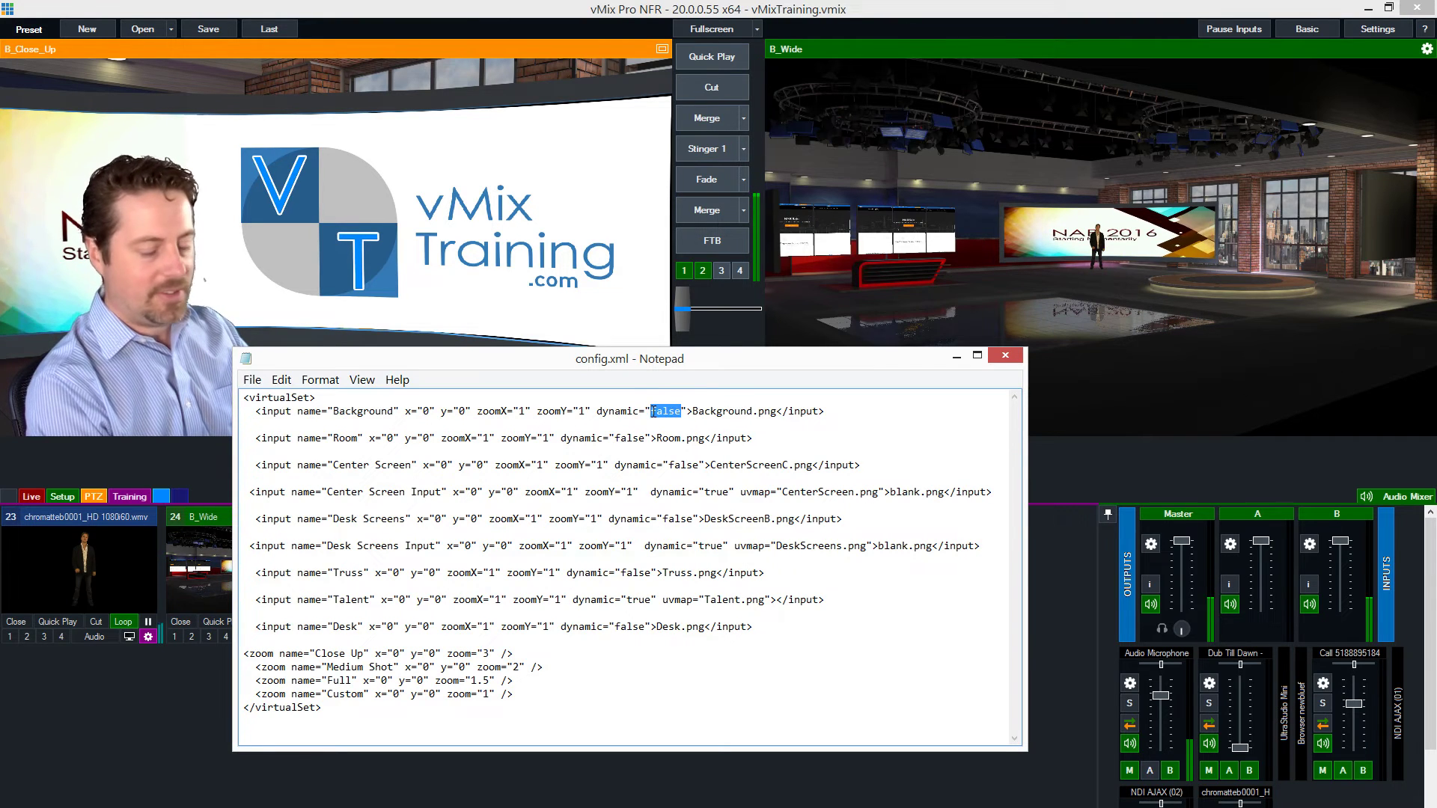
type("true")
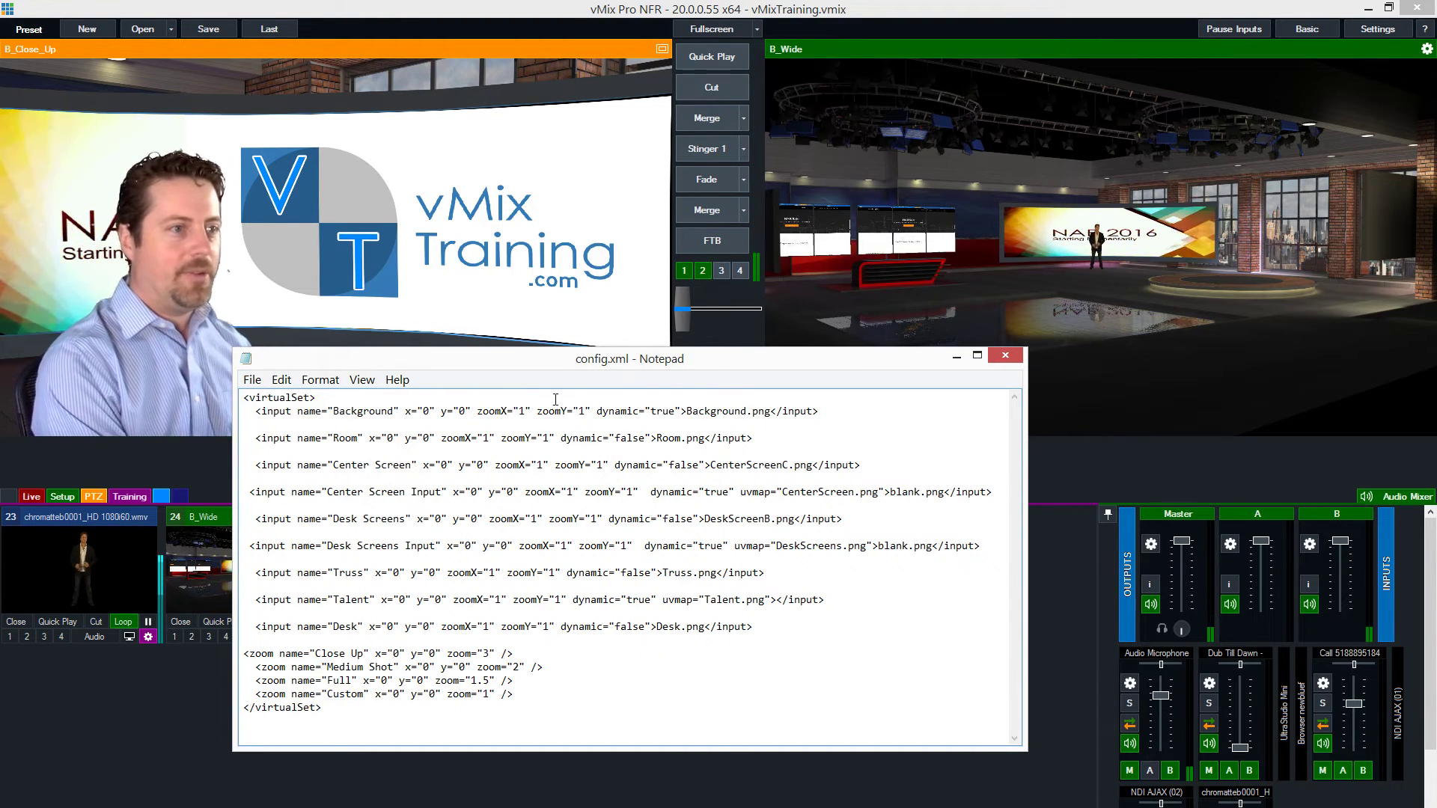
left_click(676, 411)
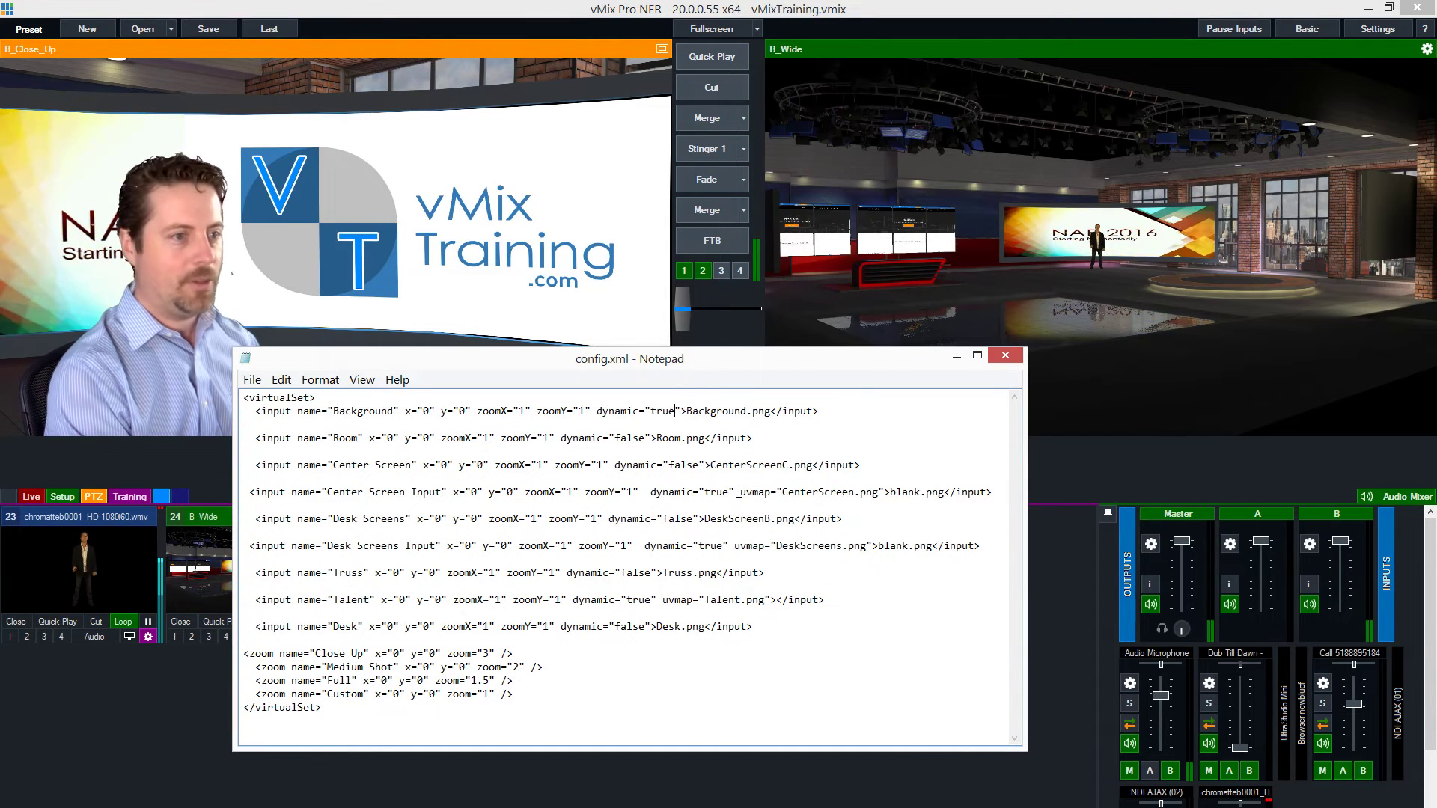
left_click_drag(740, 492, 884, 492)
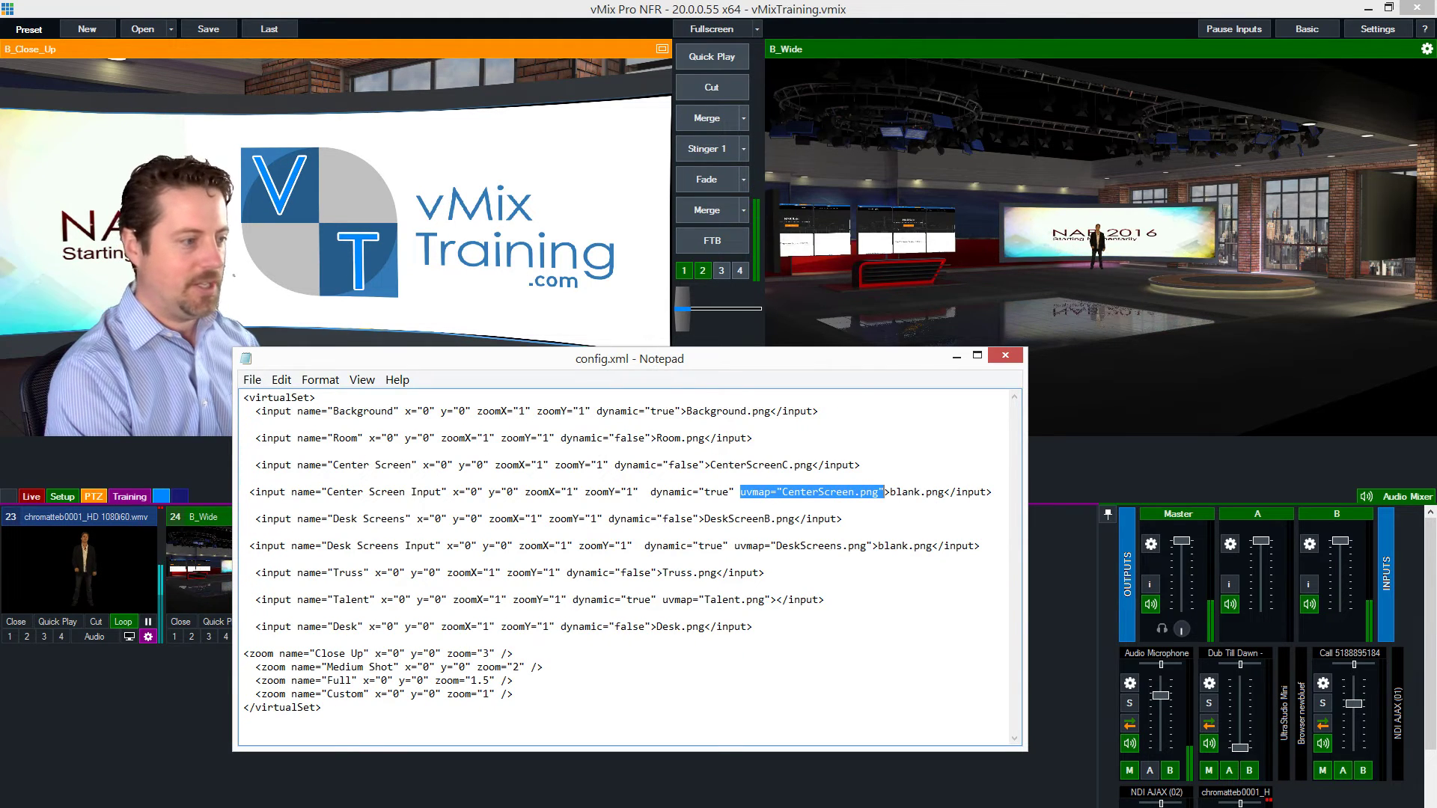
key("alt+Tab")
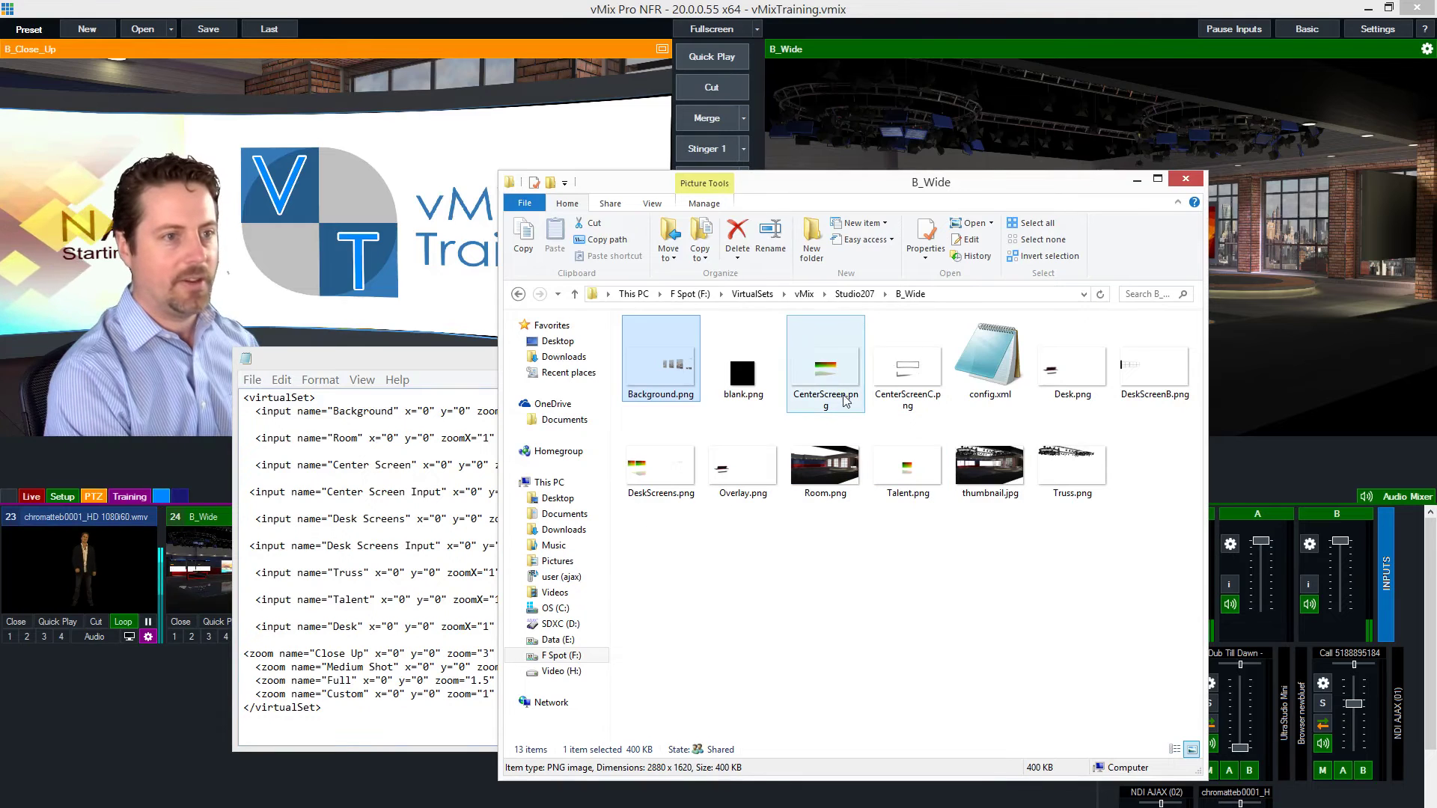
Step: Inspect CenterScreen.png in the B_Wide folder, then bring config.xml back in front
left_click(837, 376)
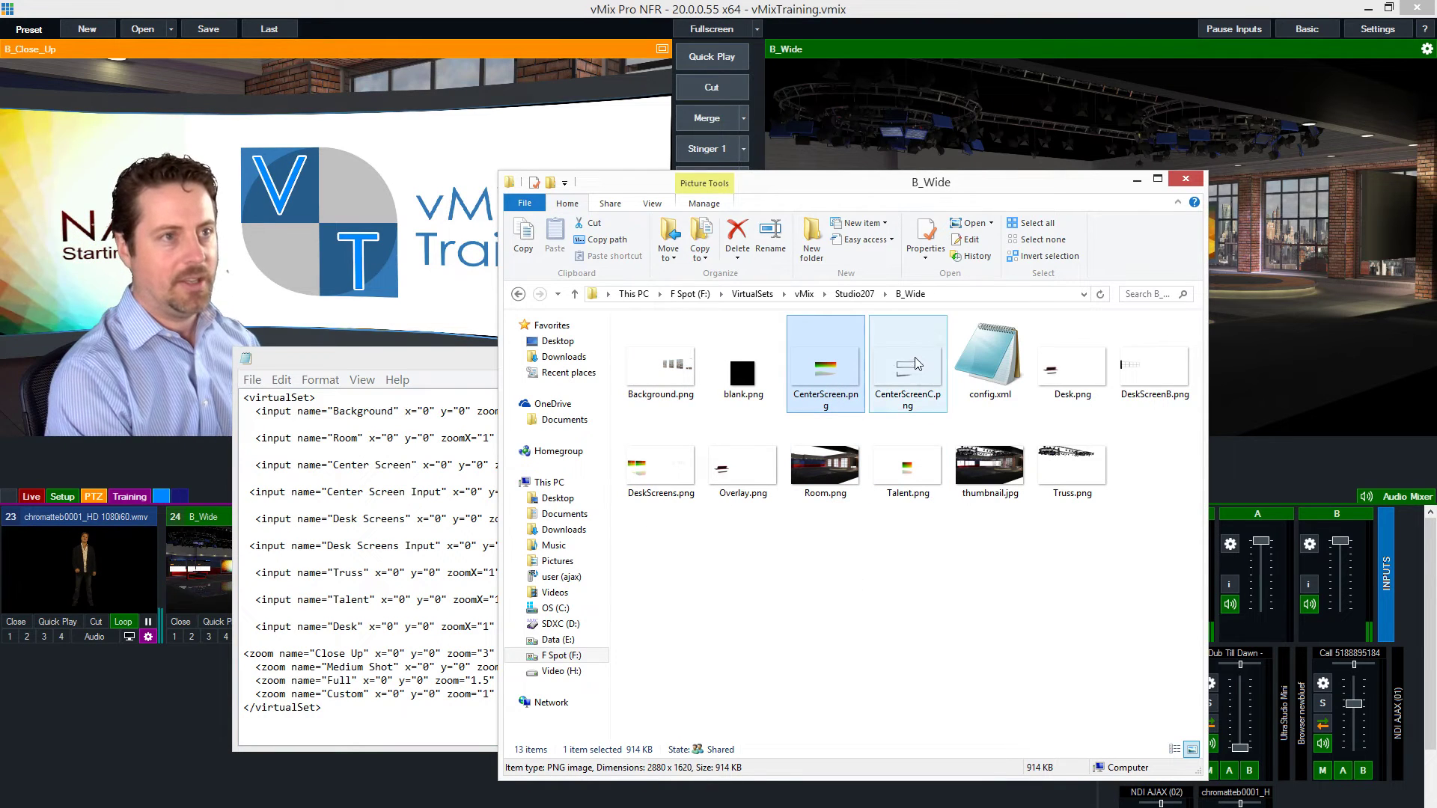
left_click(488, 365)
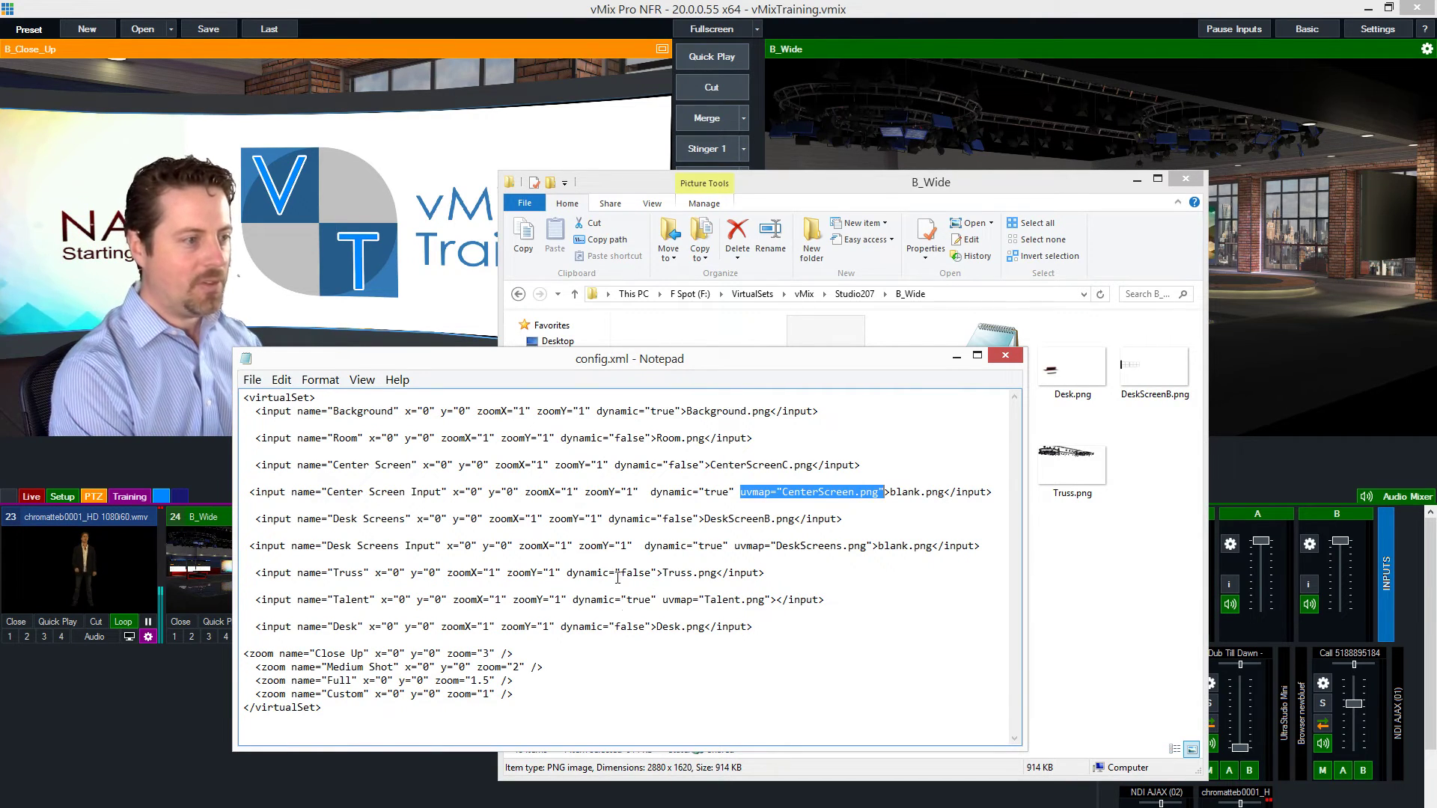
Step: Review the four zoom preset lines in config.xml, then open Notepad's File menu
left_click_drag(530, 694, 305, 651)
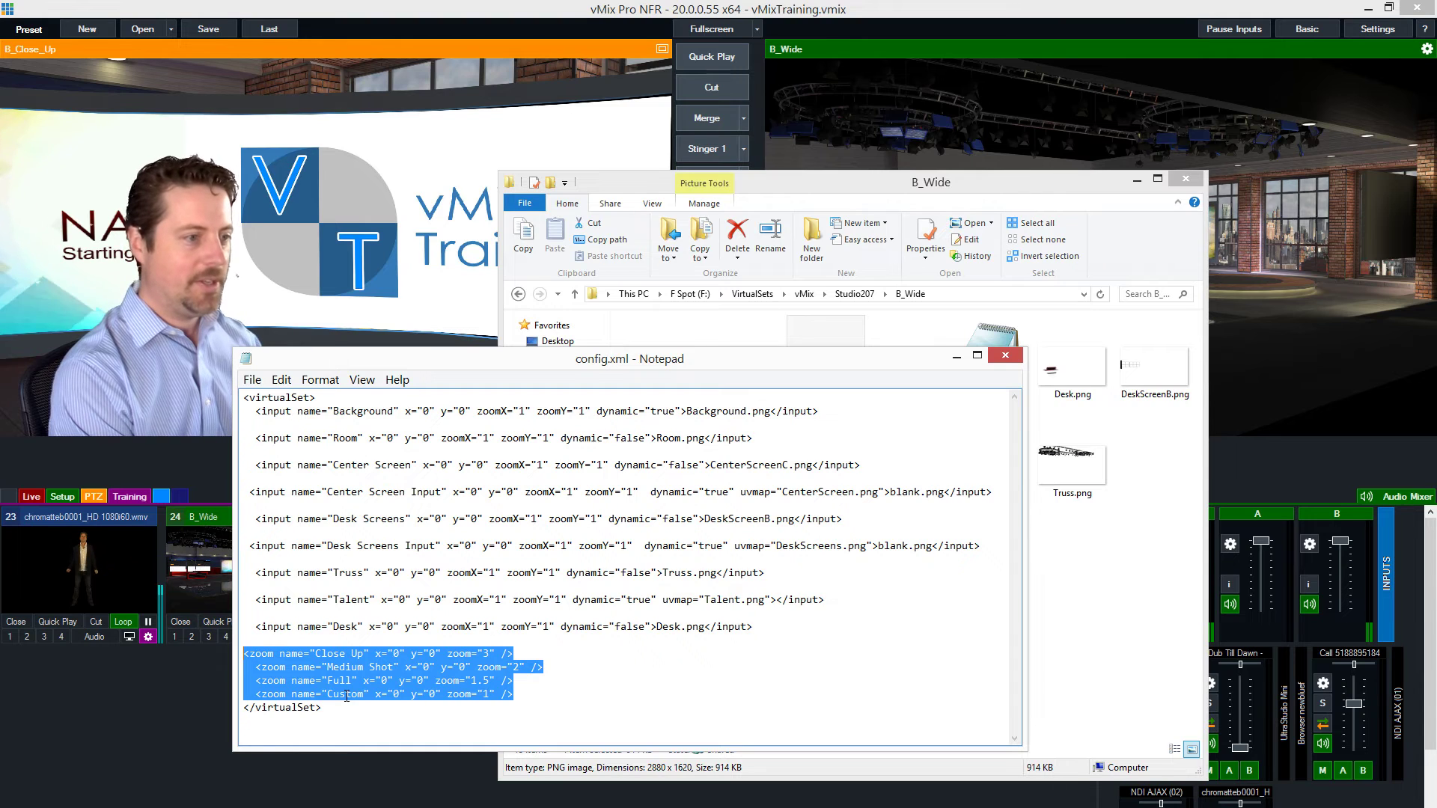
key("Right")
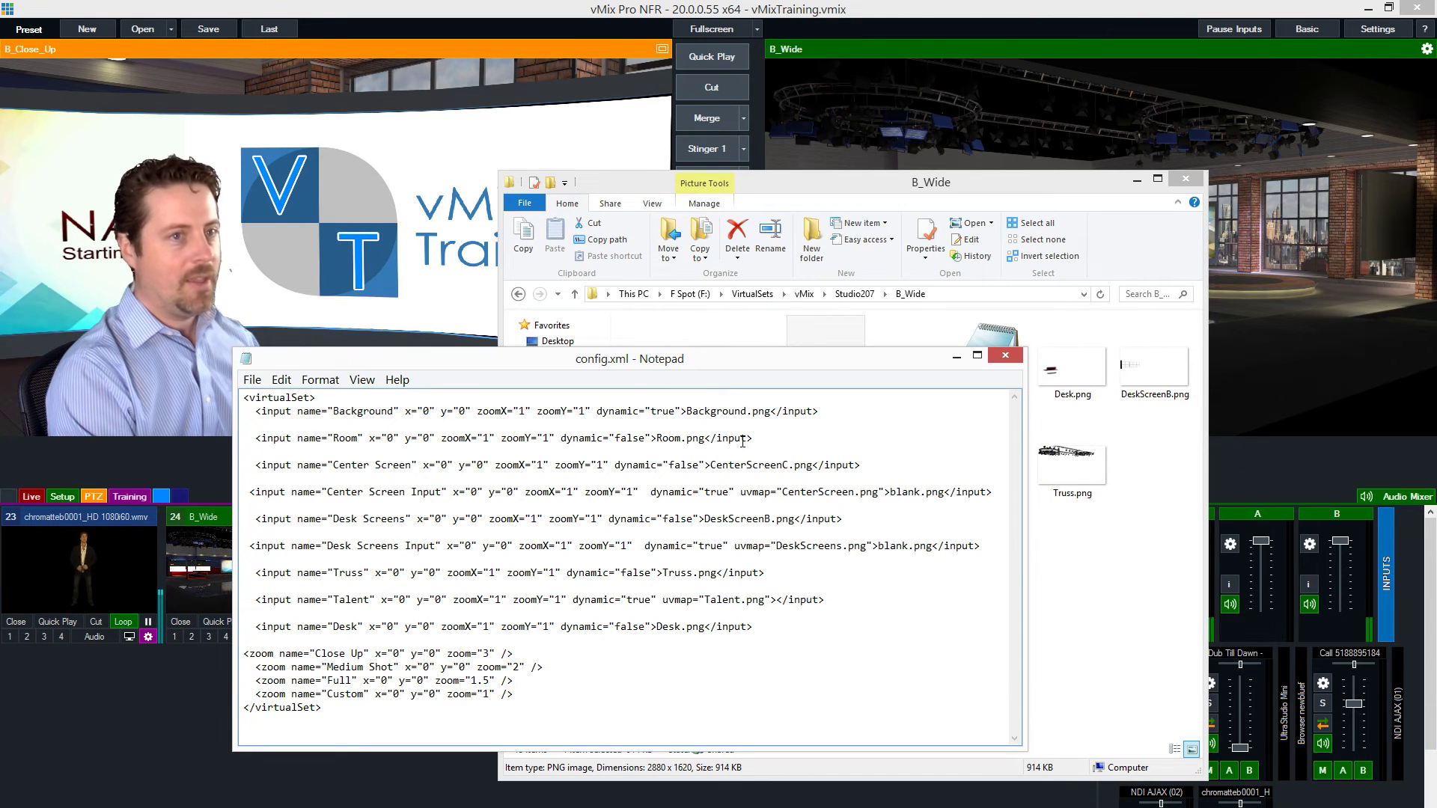
left_click(253, 380)
Step: Save config.xml and remove the old B_Wide input in vMix
left_click(277, 435)
left_click(300, 307)
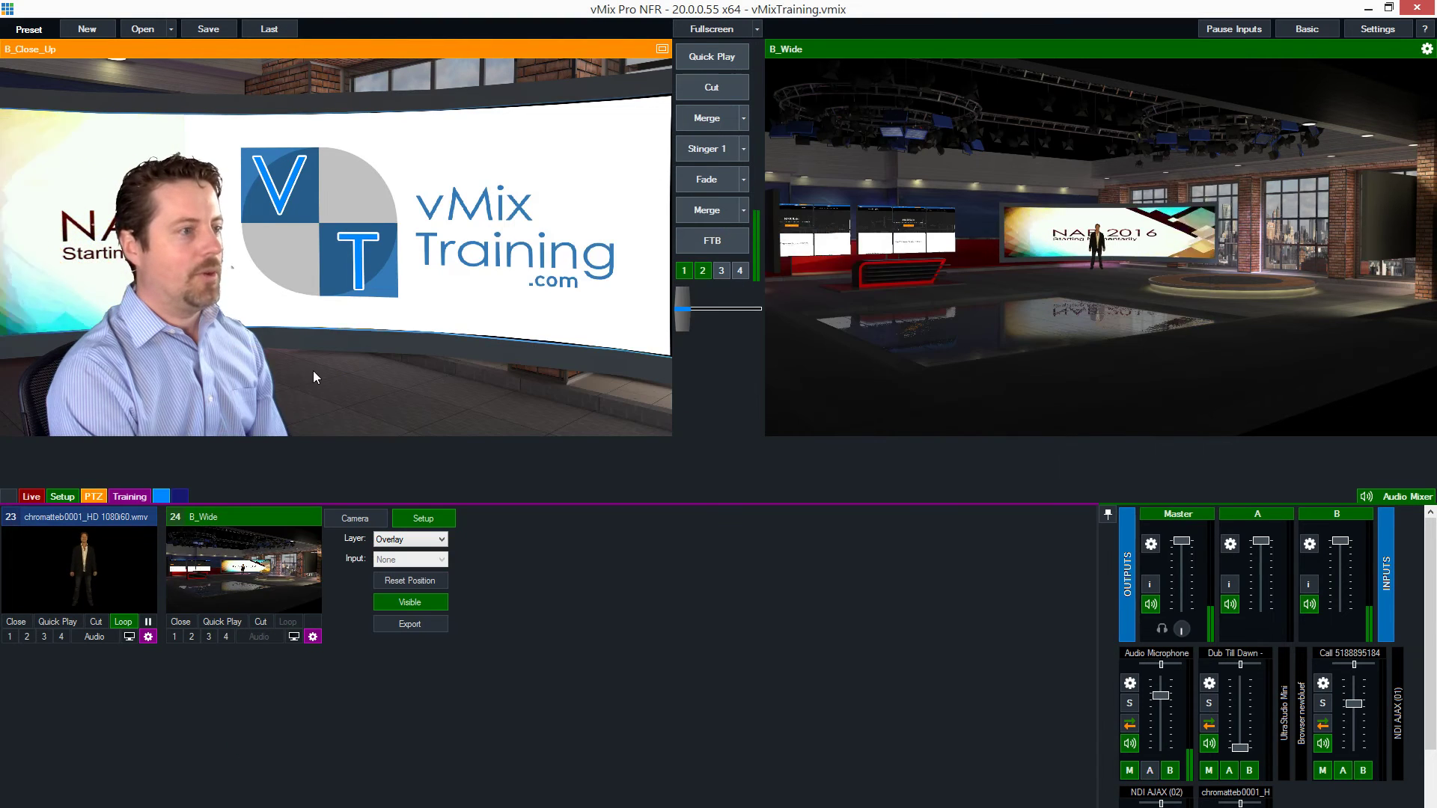
left_click(187, 621)
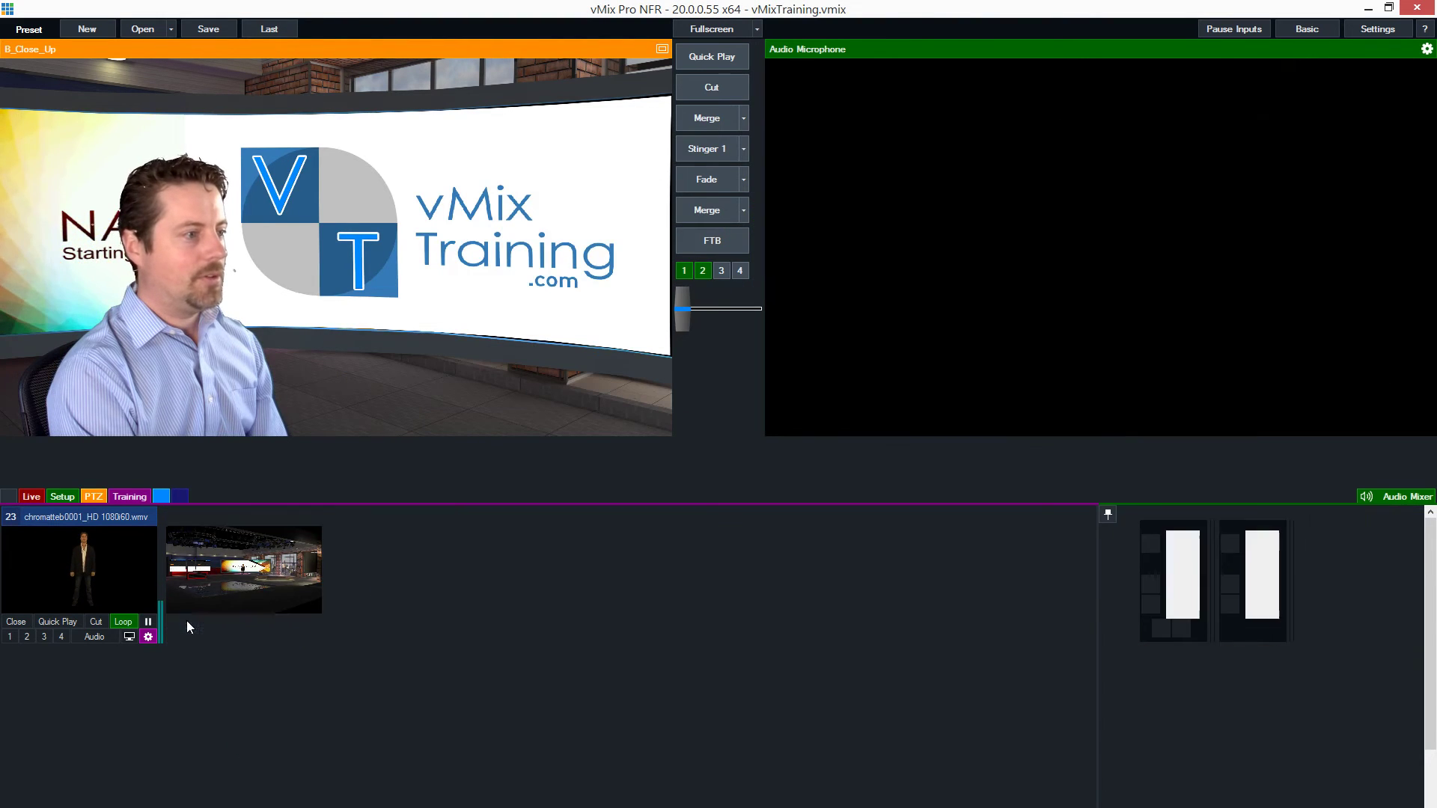
Step: Add a Virtual Set input from the Studio207\B_Wide folder
left_click(105, 803)
left_click(365, 594)
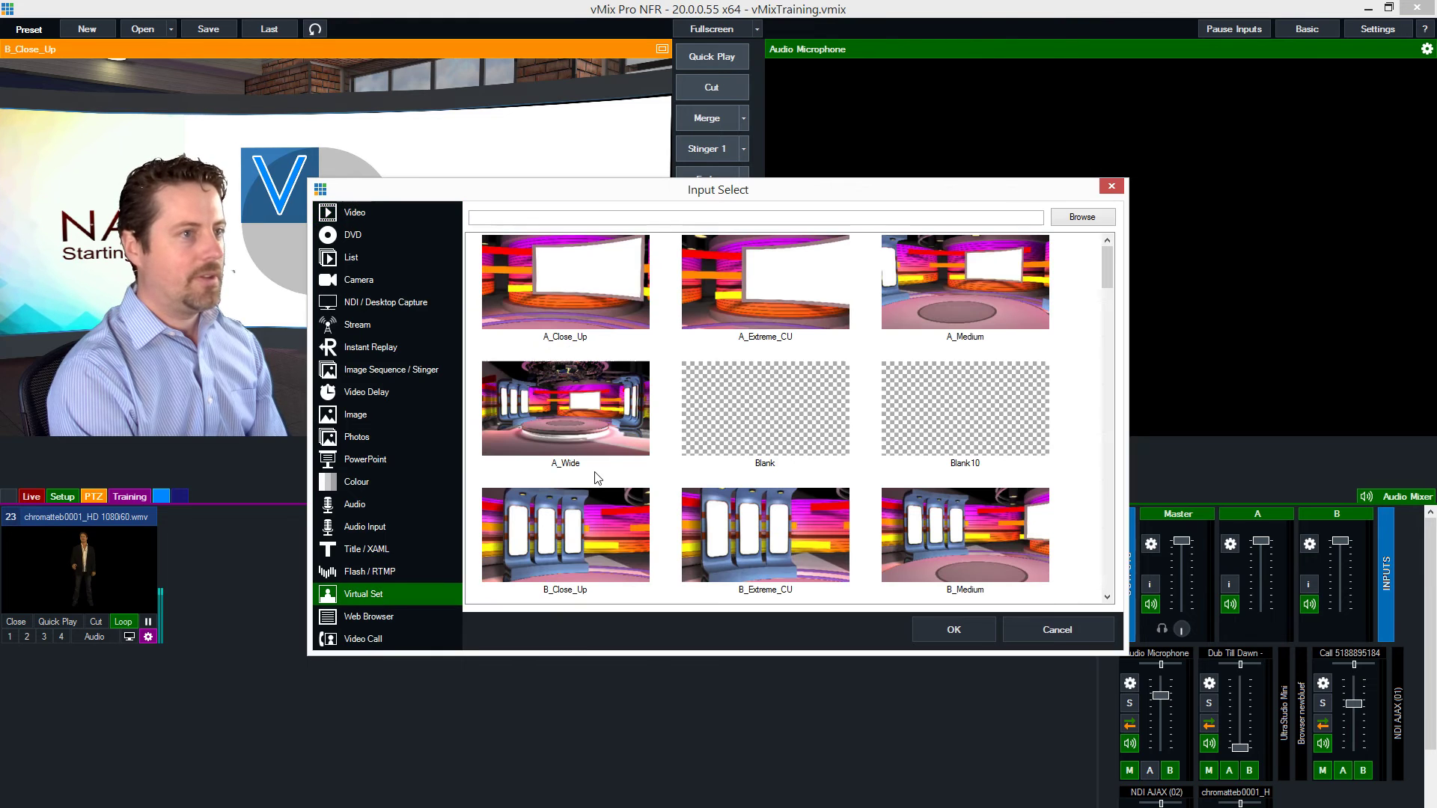
left_click(1083, 216)
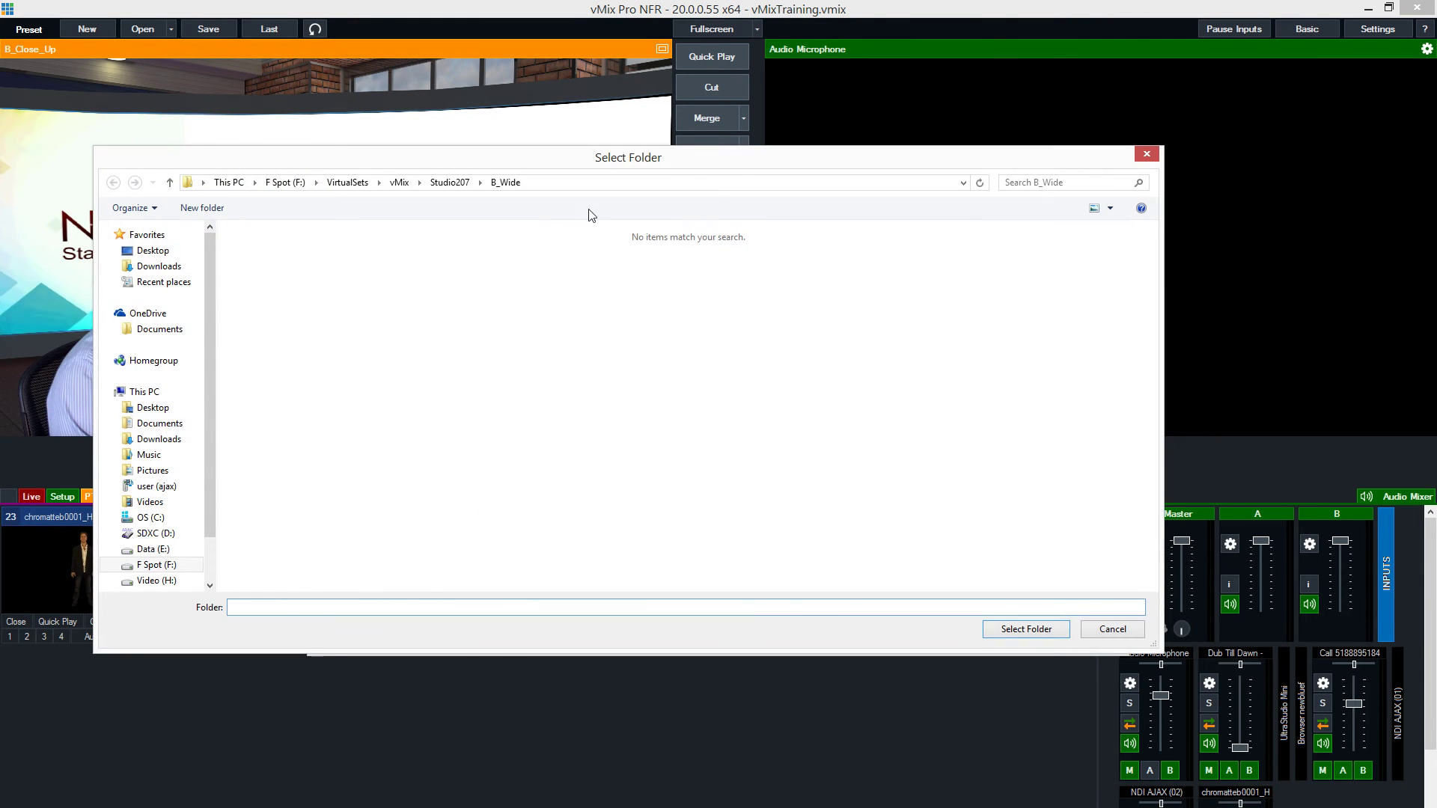
left_click(1021, 632)
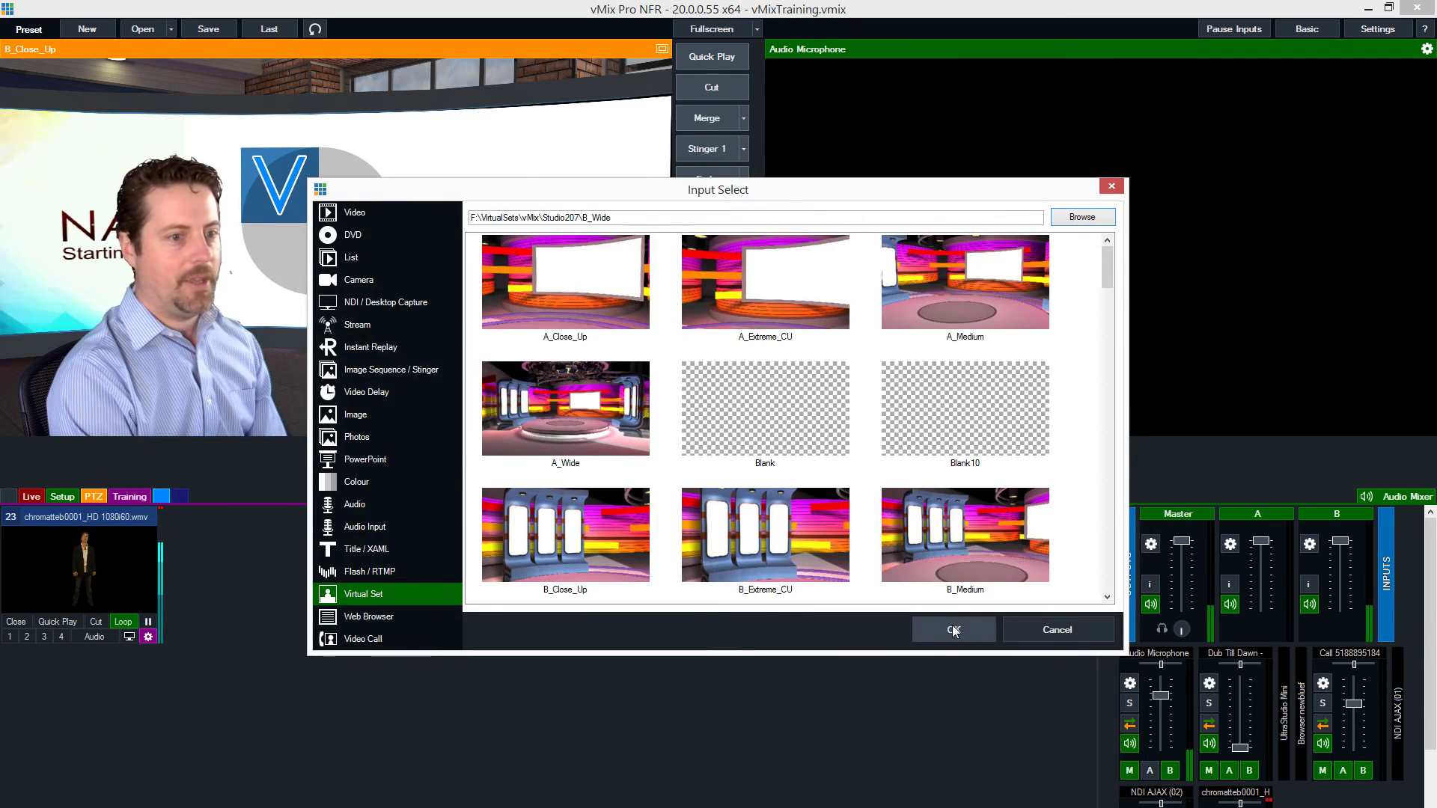
double_click(565, 594)
Step: Assign presenter input 23 to the new B_Wide set's Talent layer
left_click(411, 522)
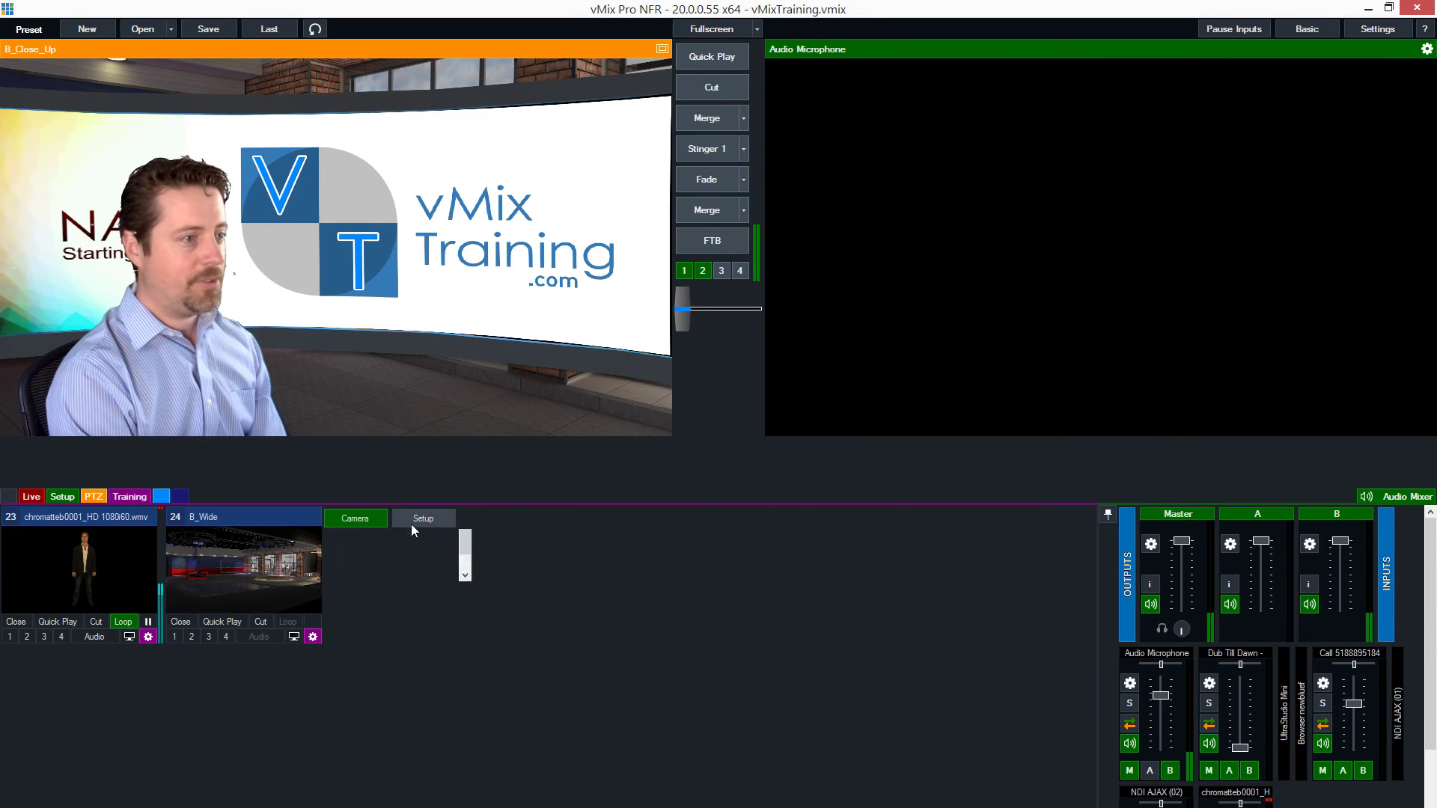
left_click(417, 538)
left_click(401, 581)
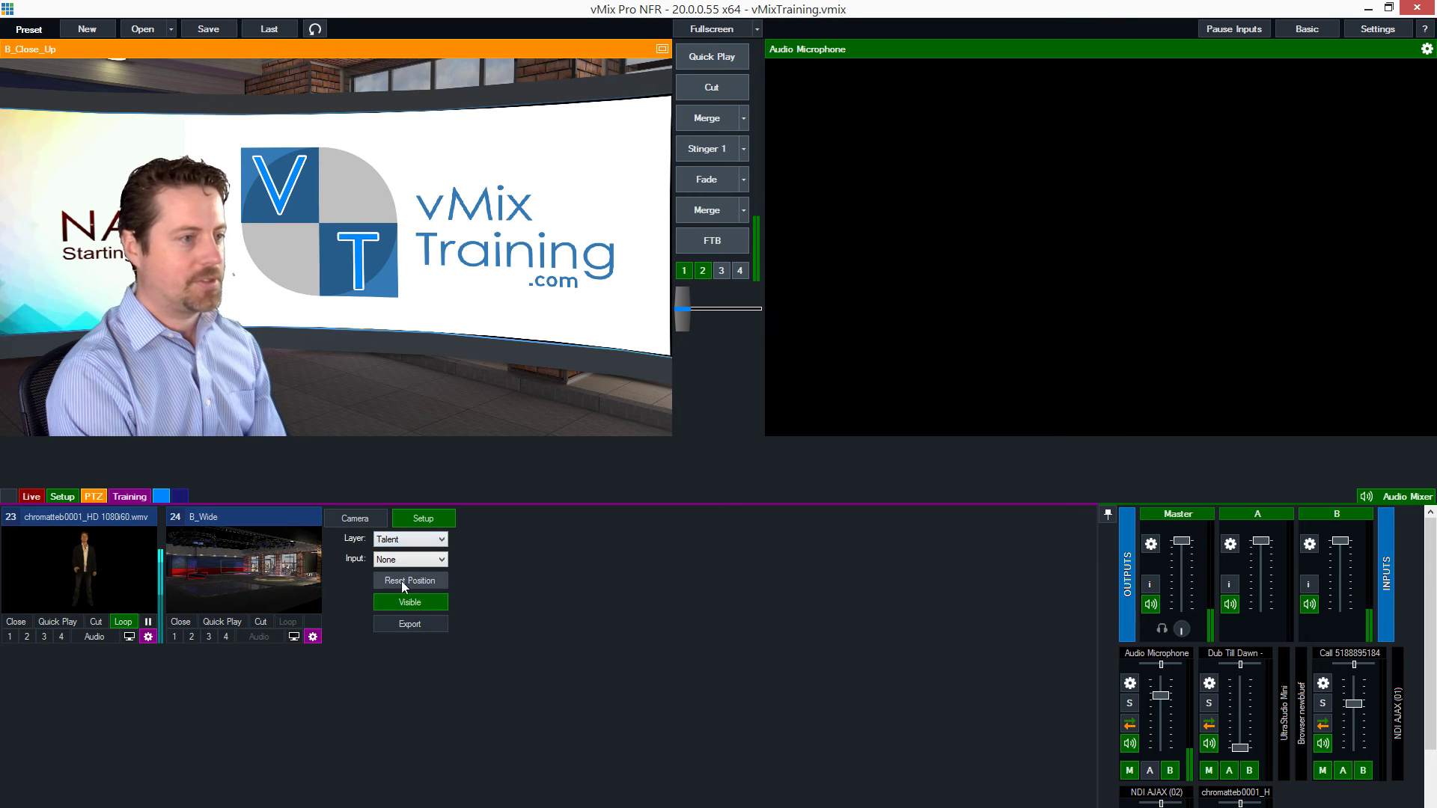
left_click(402, 561)
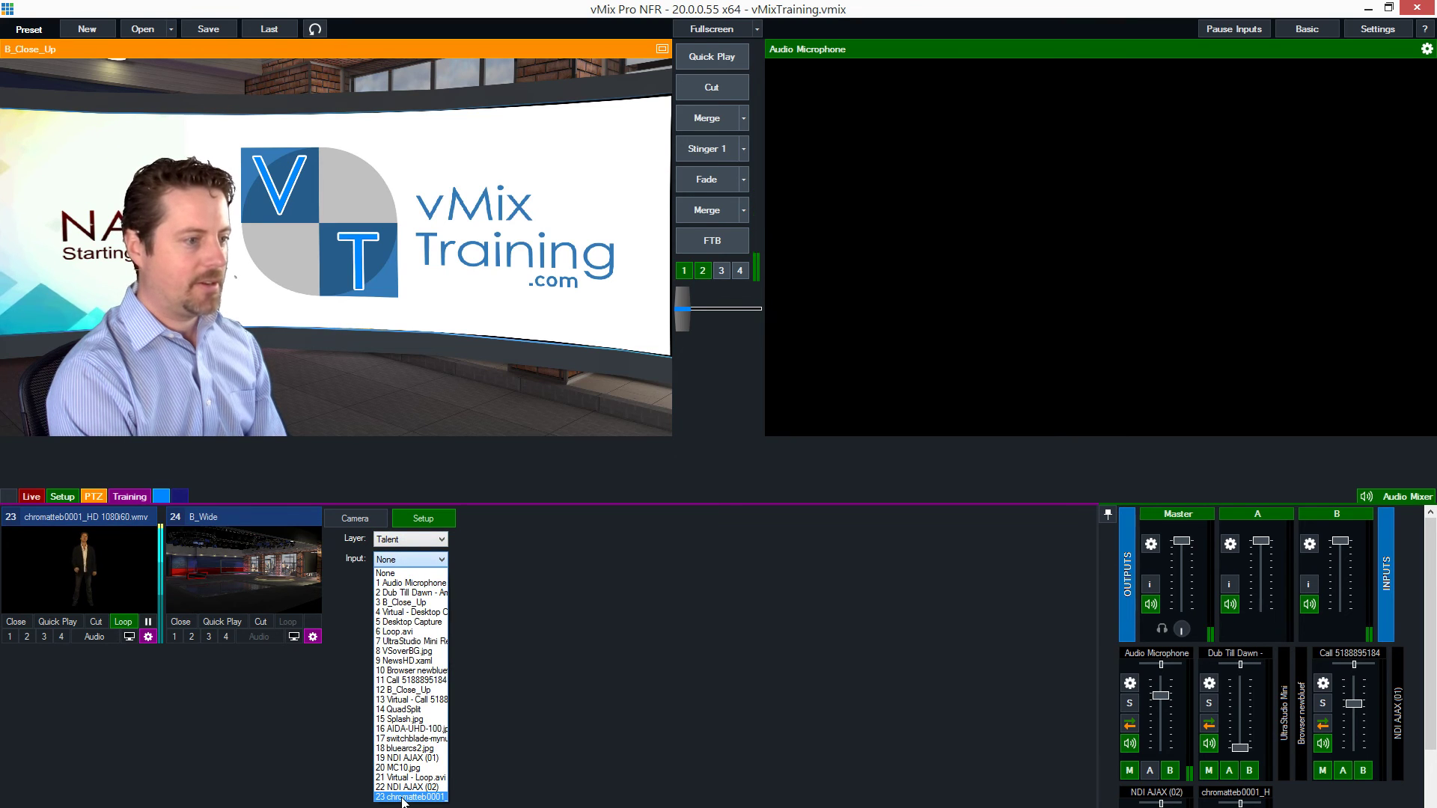
left_click(403, 798)
Step: Cut B_Wide live to output, preview B_Close_Up, then return to the Training group
left_click(217, 569)
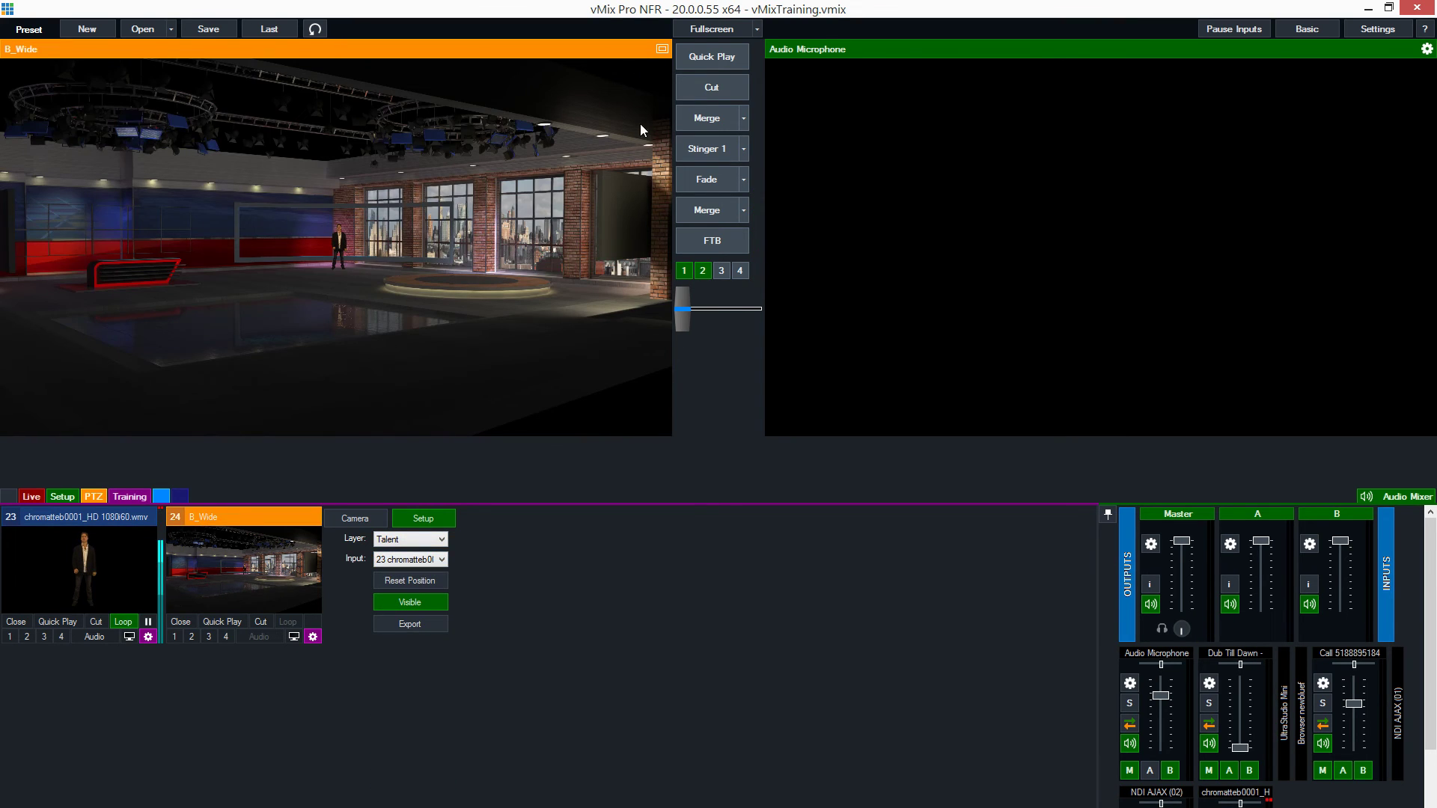
left_click(711, 87)
left_click(23, 497)
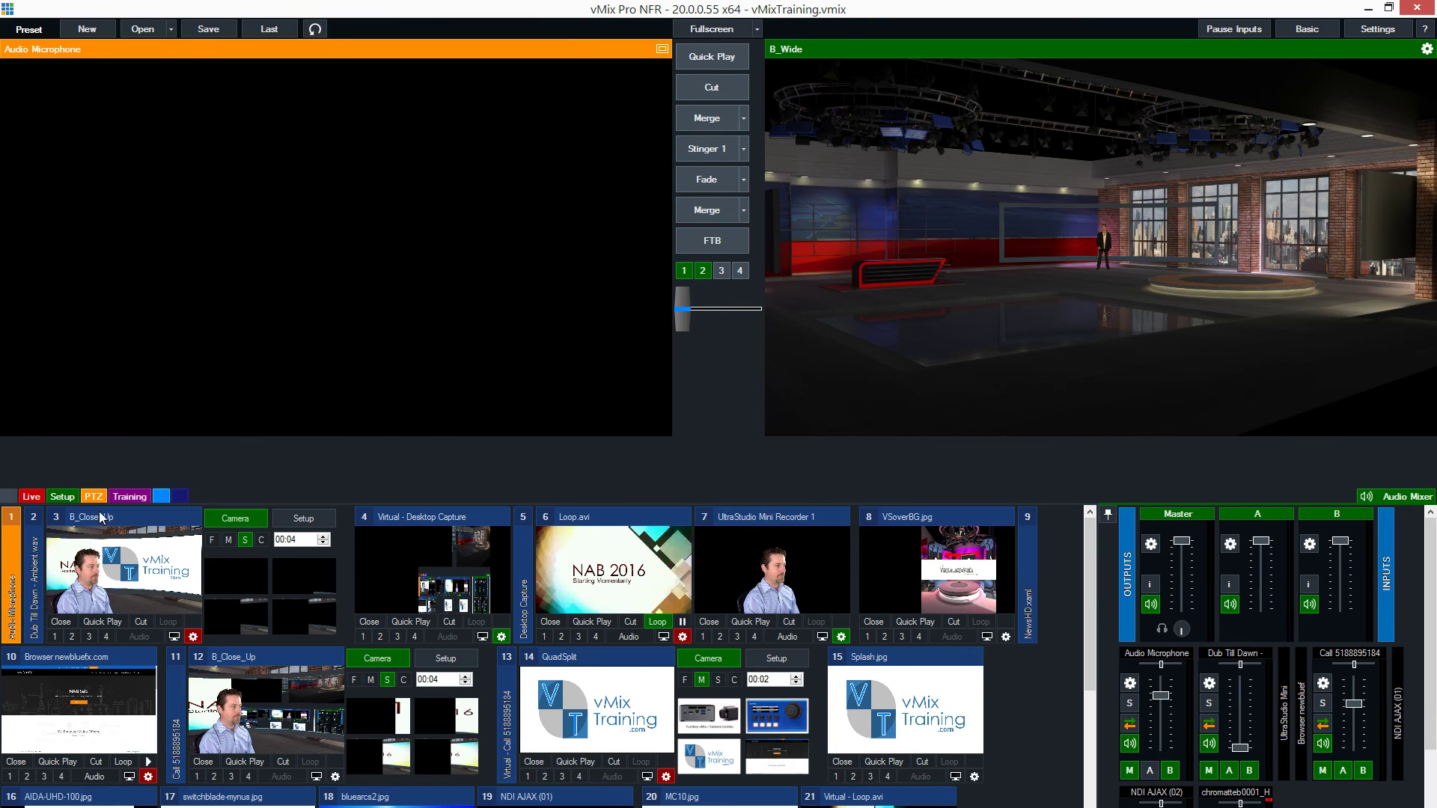
left_click(124, 569)
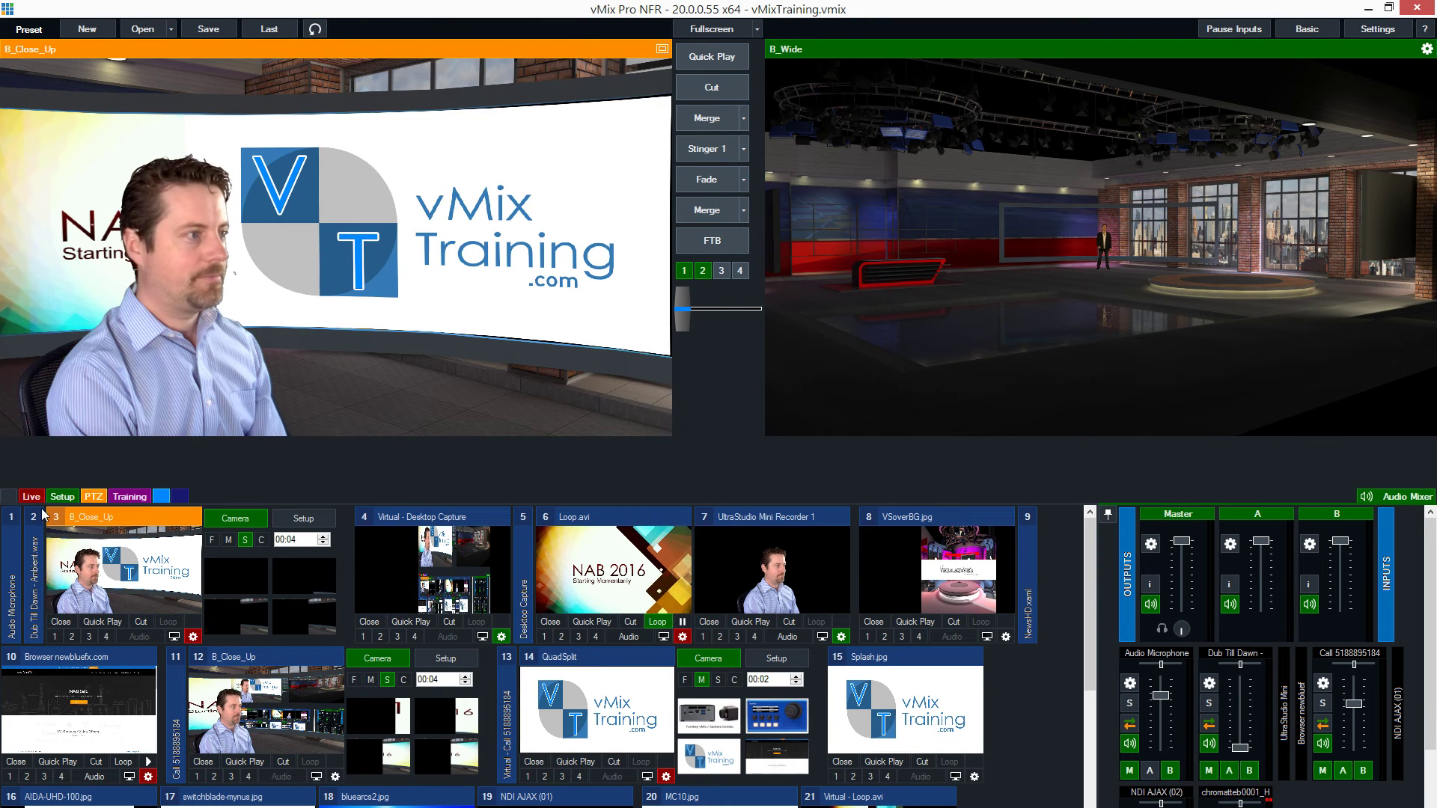
left_click(130, 496)
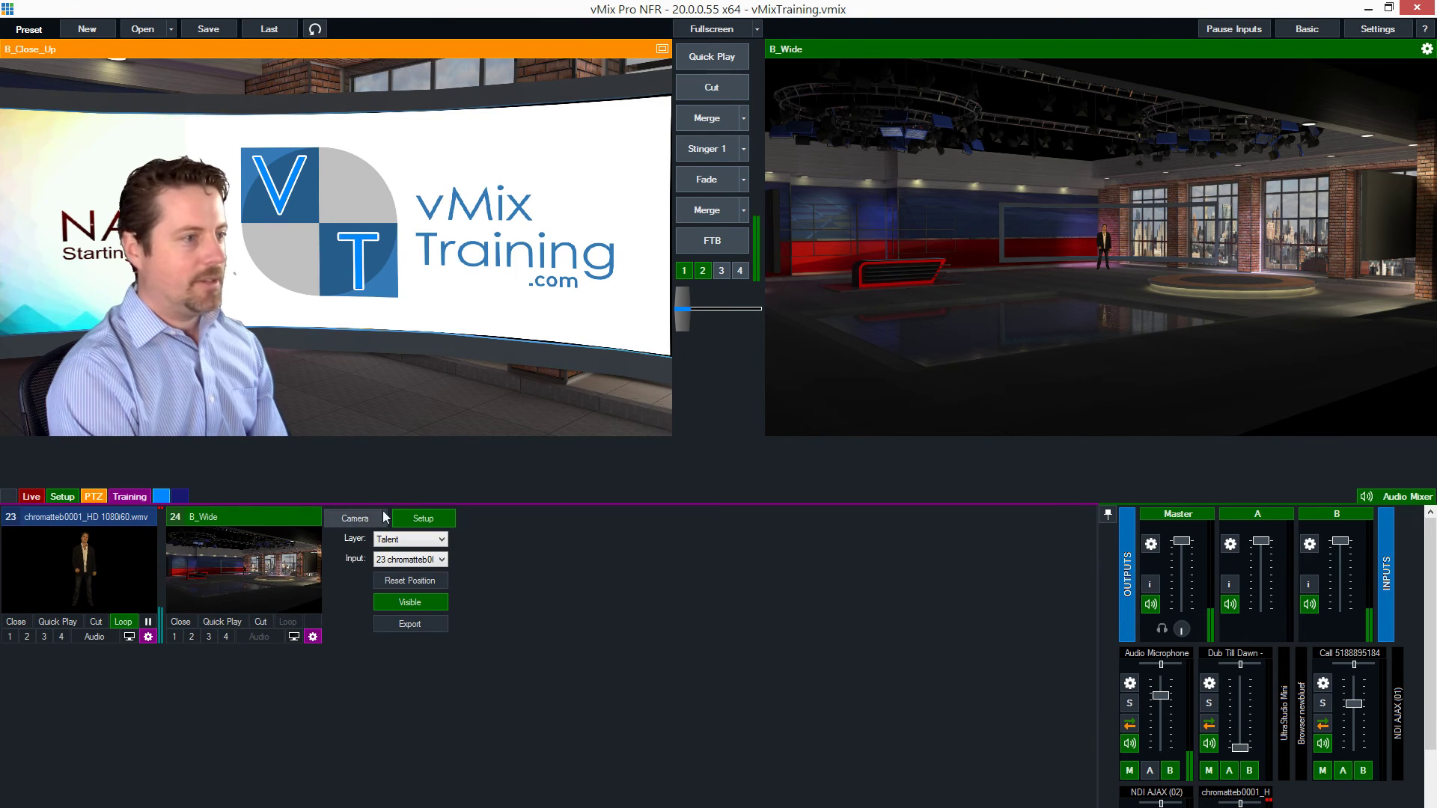
Step: Set the B_Wide set's Background layer input to 6 Loop.avi
left_click(419, 540)
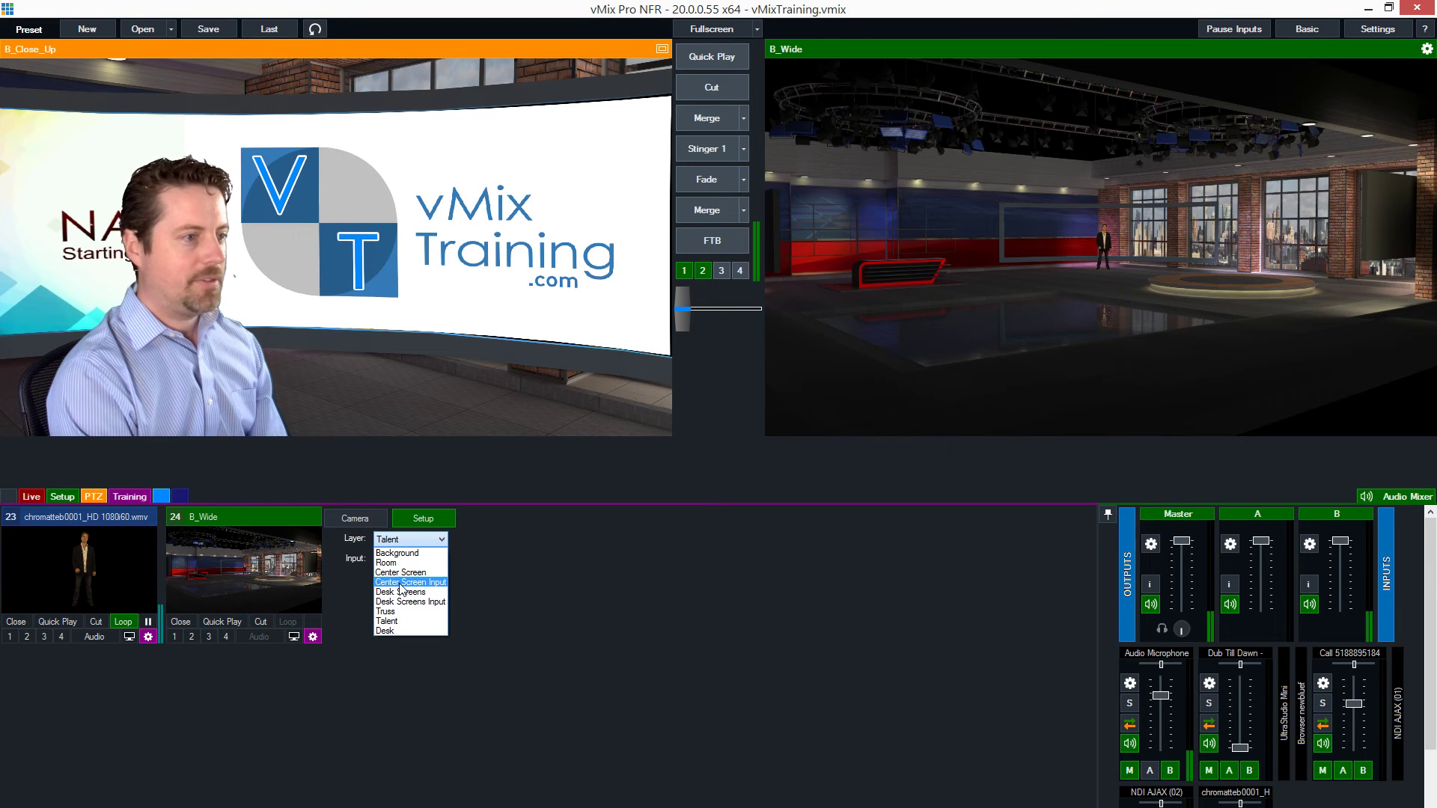
left_click(408, 553)
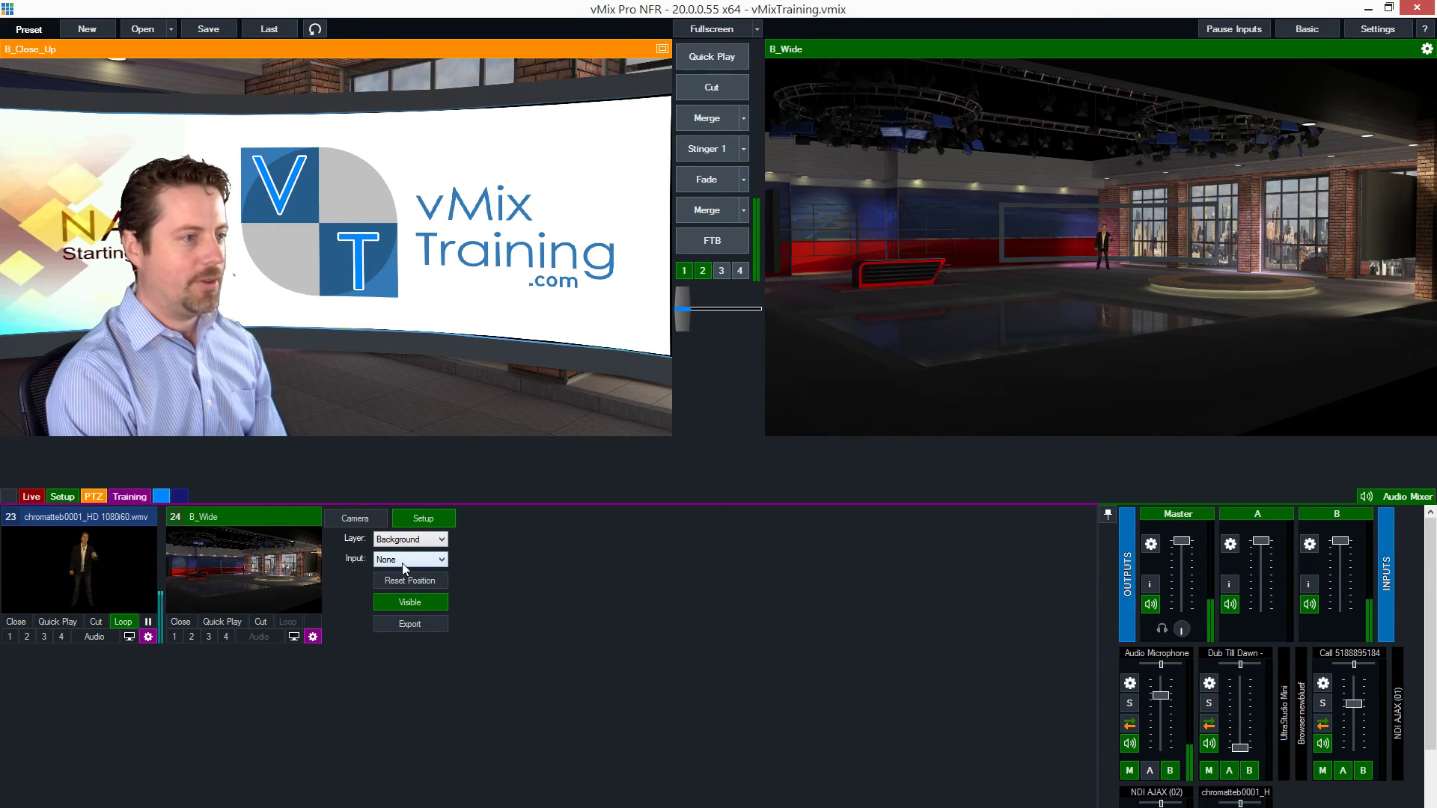
left_click(404, 569)
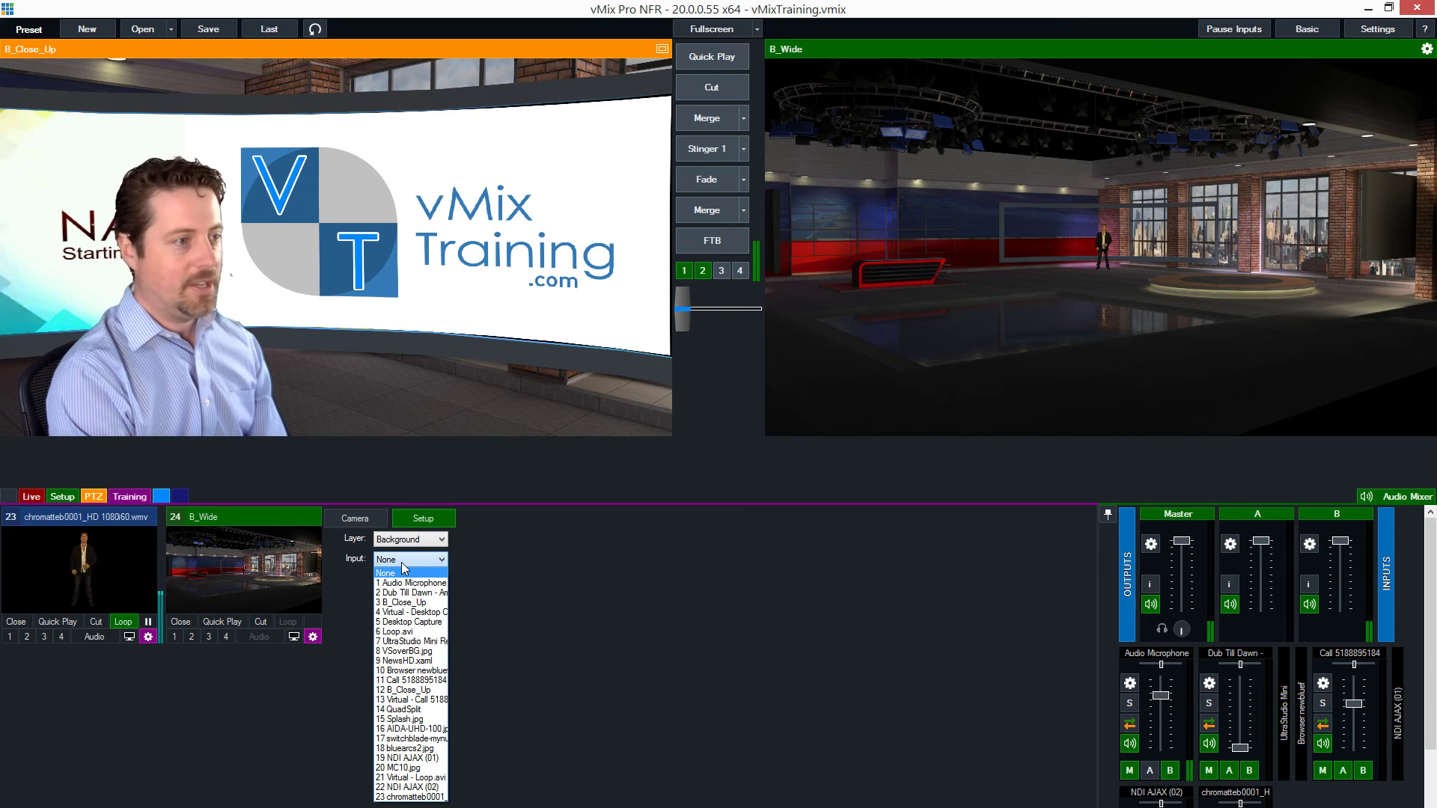
left_click(459, 549)
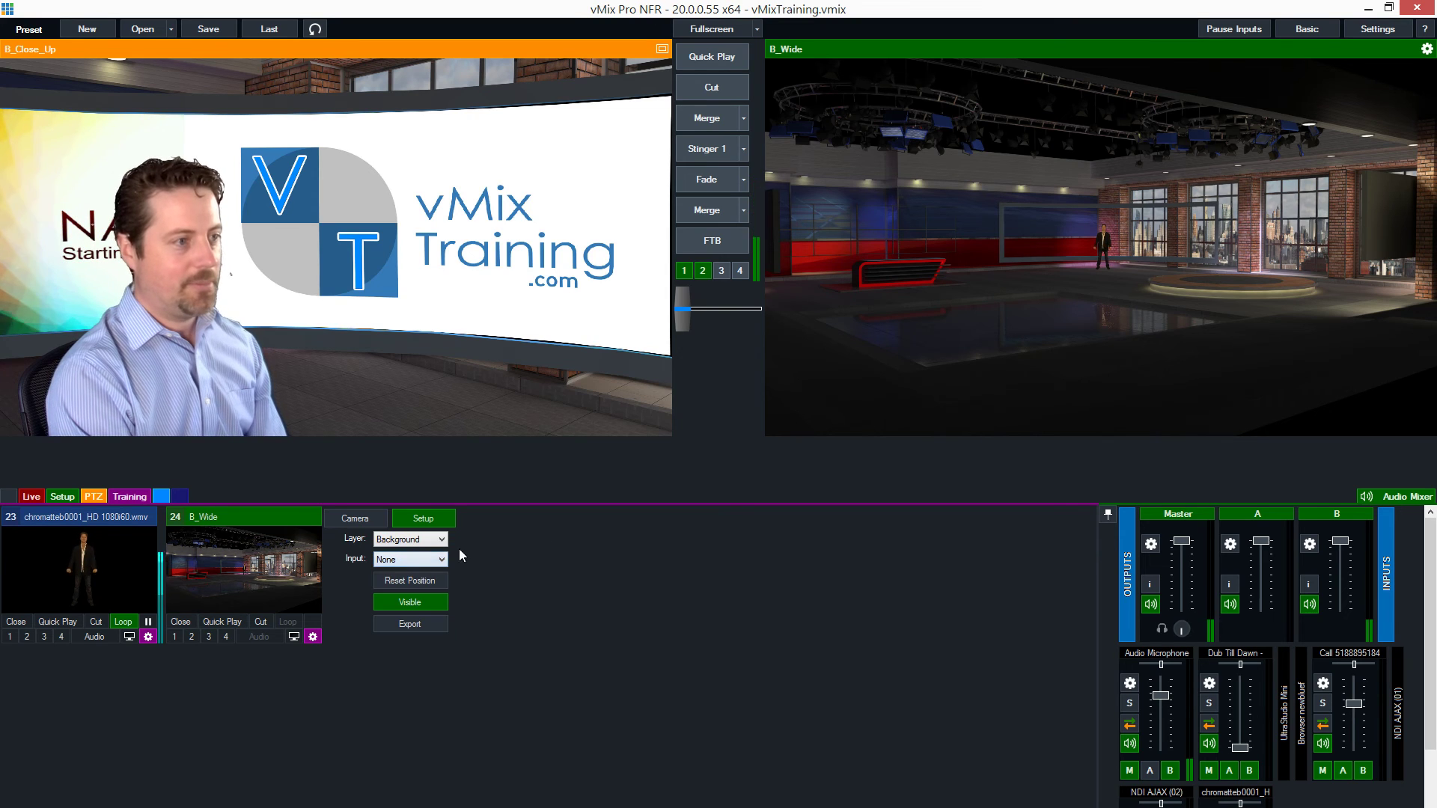
left_click(398, 563)
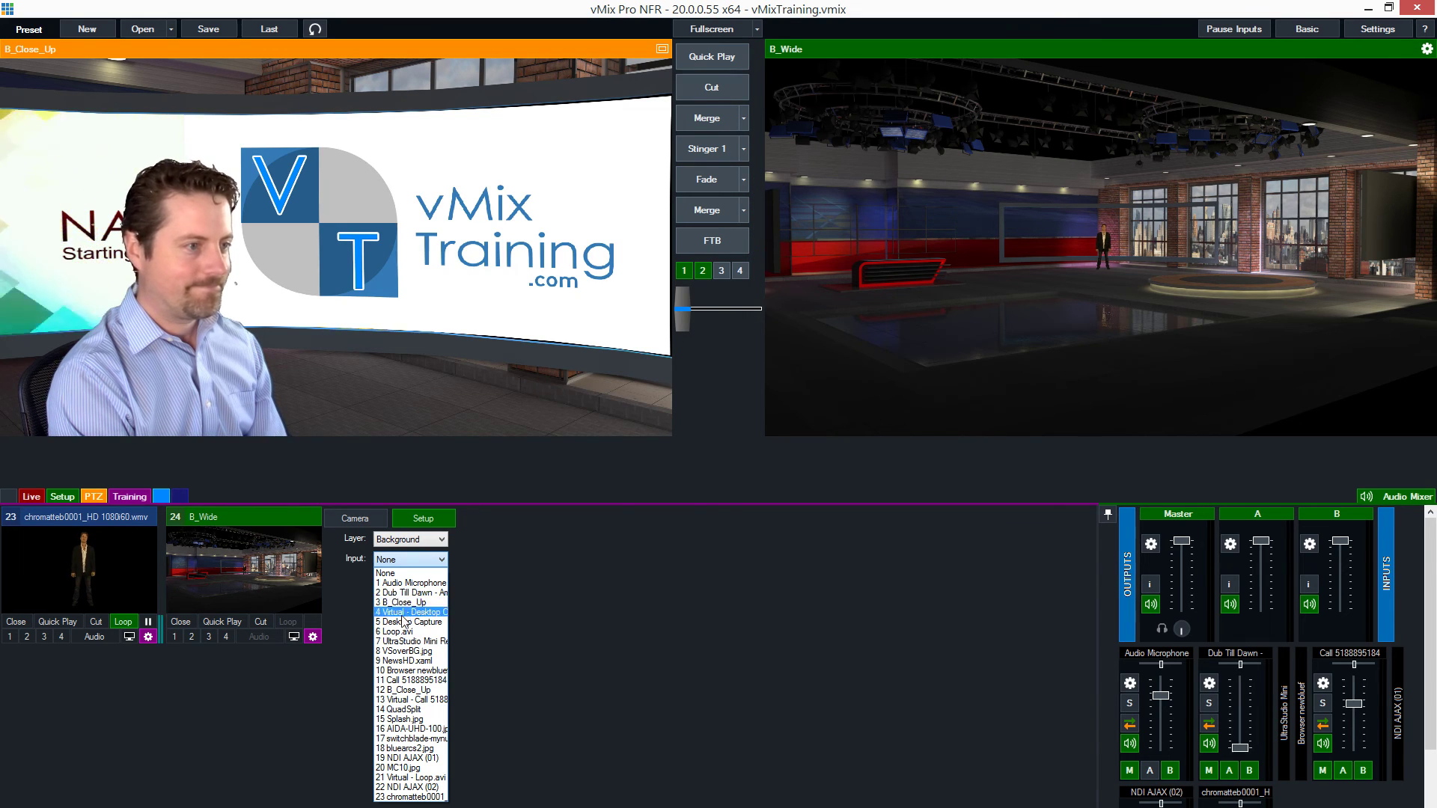
left_click(398, 632)
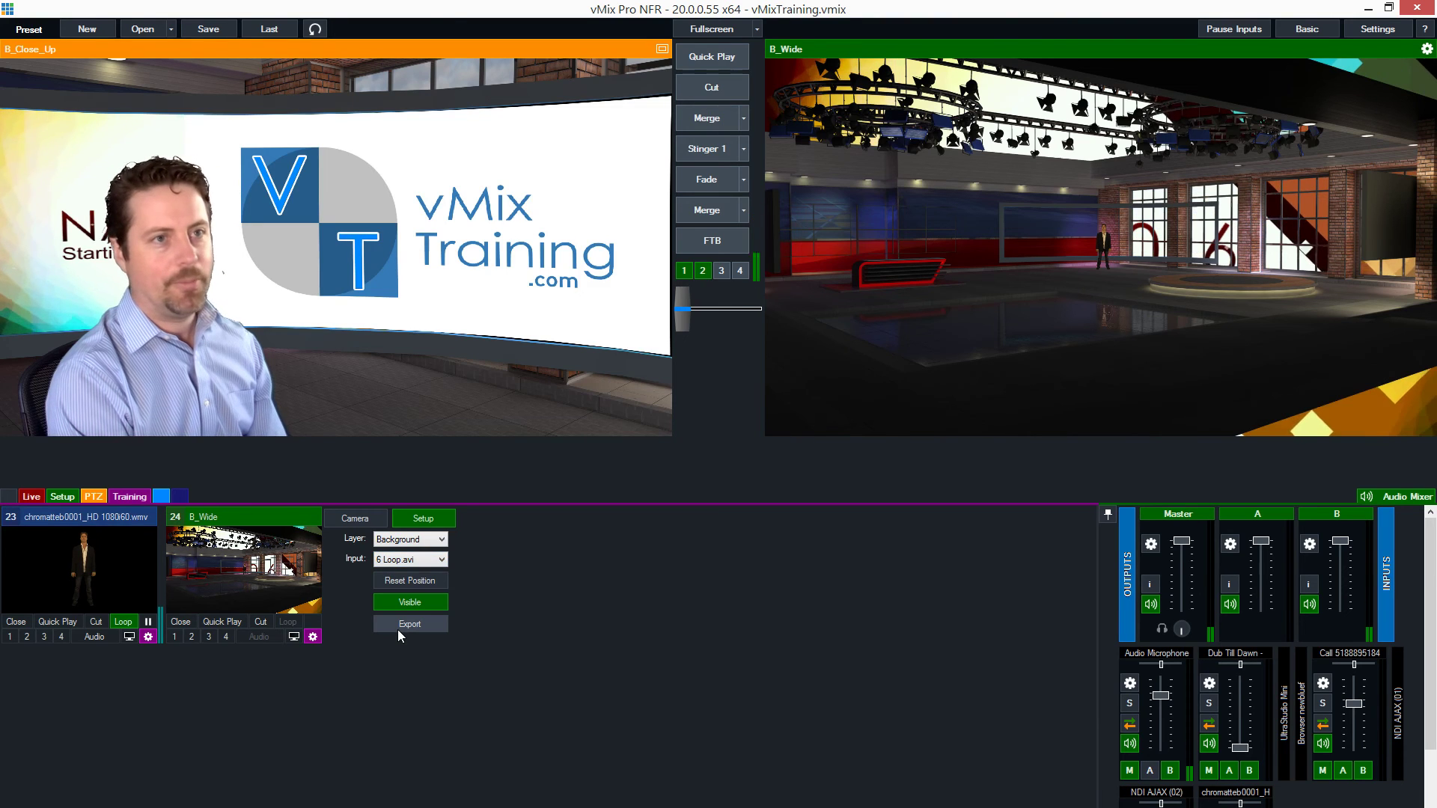
Step: Switch the Background to 7 UltraStudio Mini Recorder 1, then return to config.xml in Notepad
left_click(400, 561)
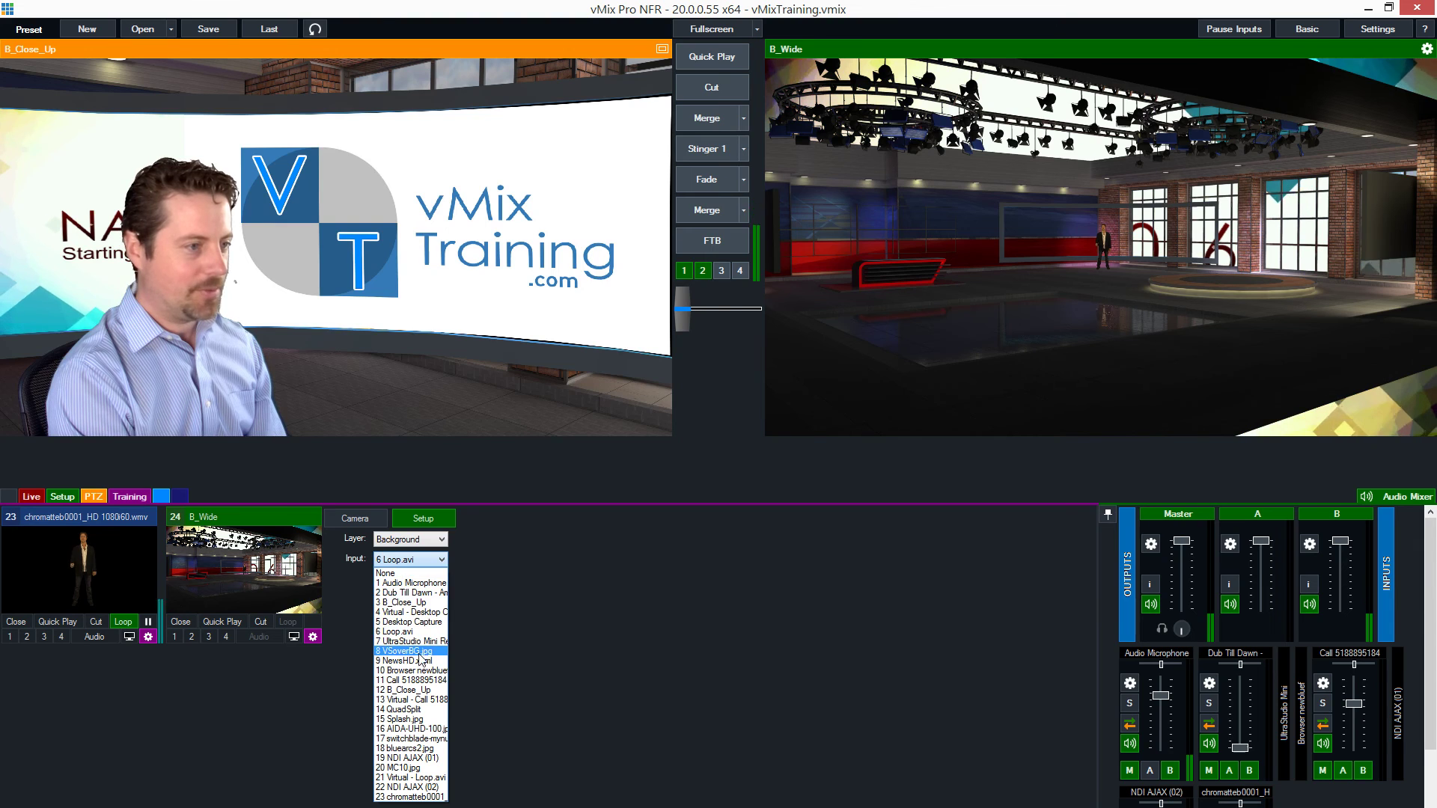
left_click(400, 641)
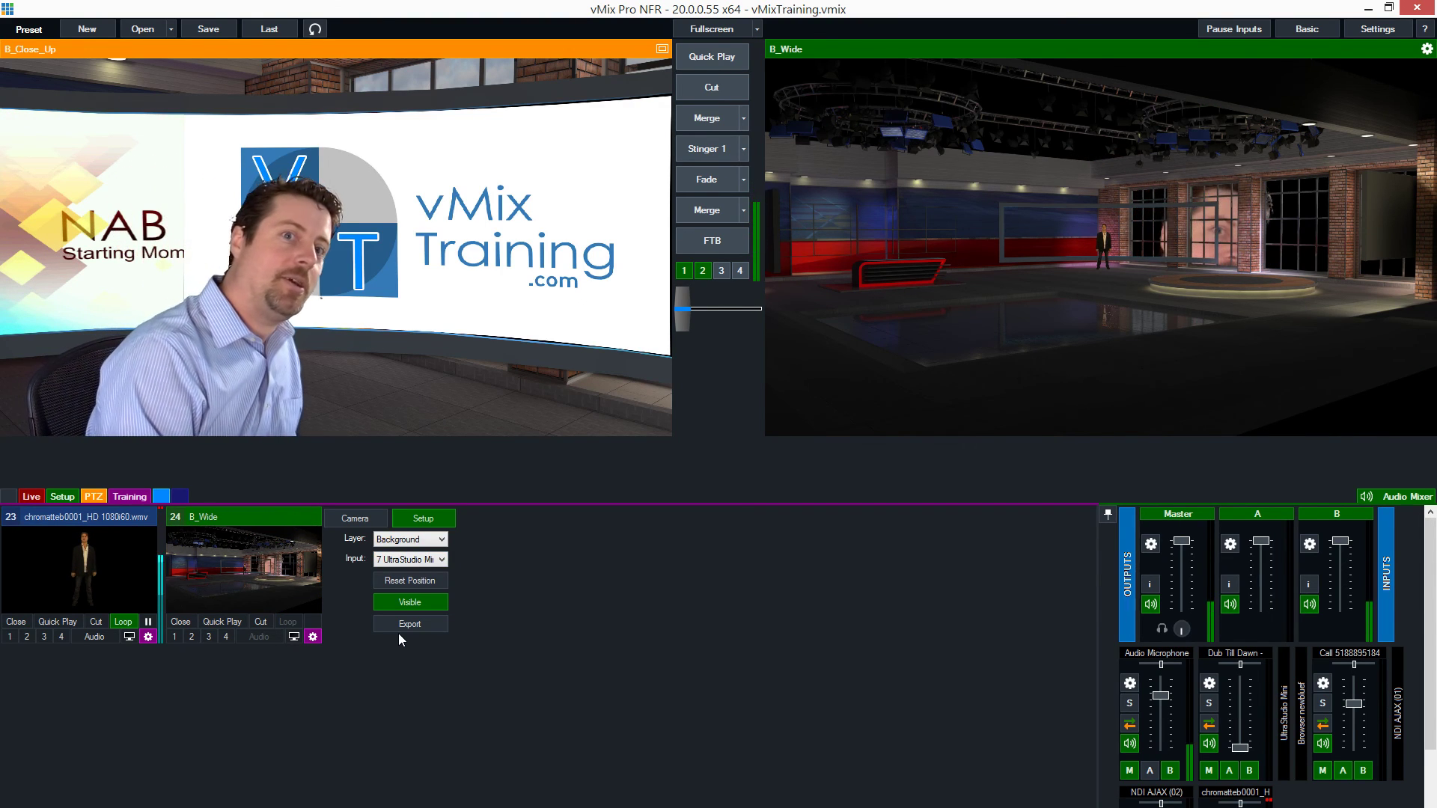
left_click(411, 540)
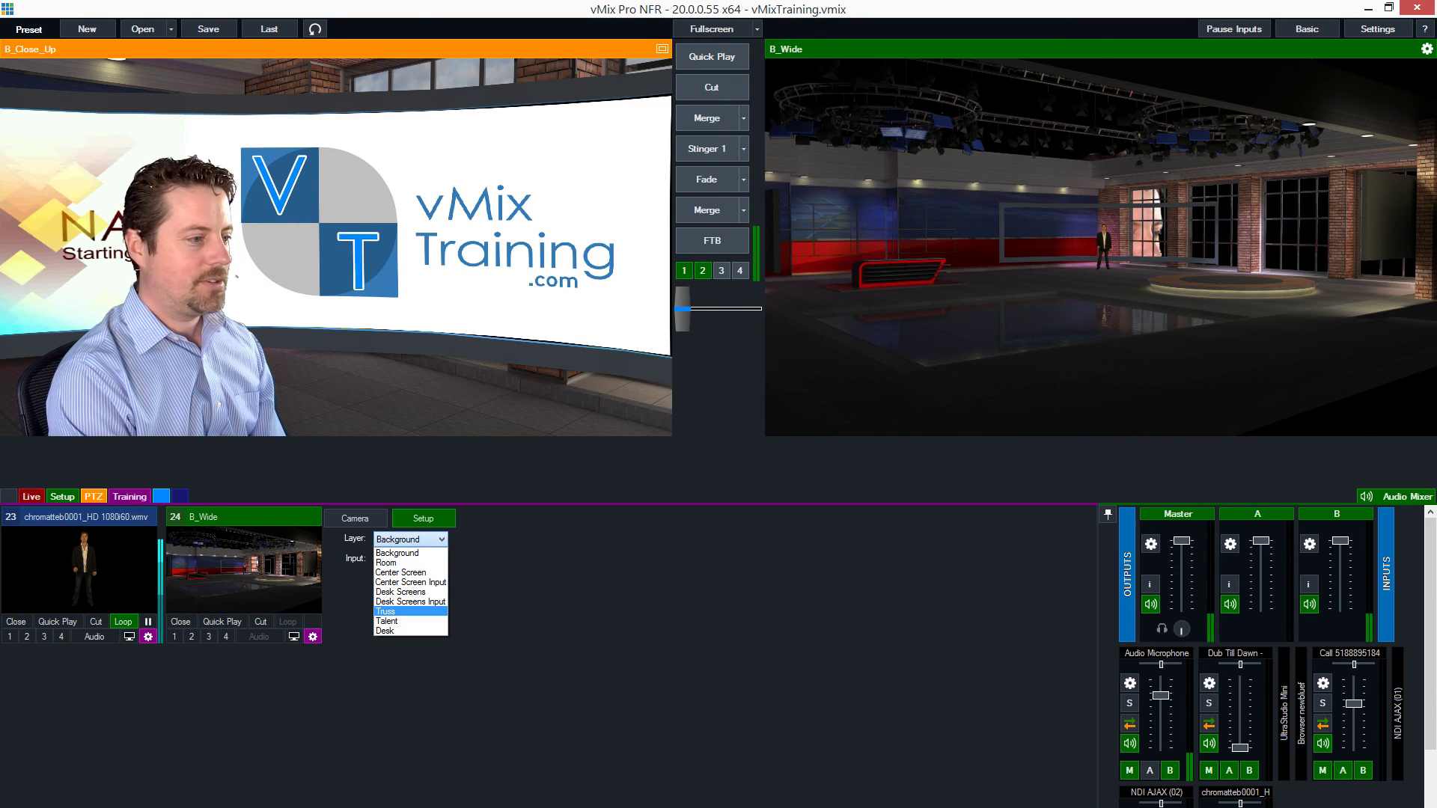
left_click(386, 611)
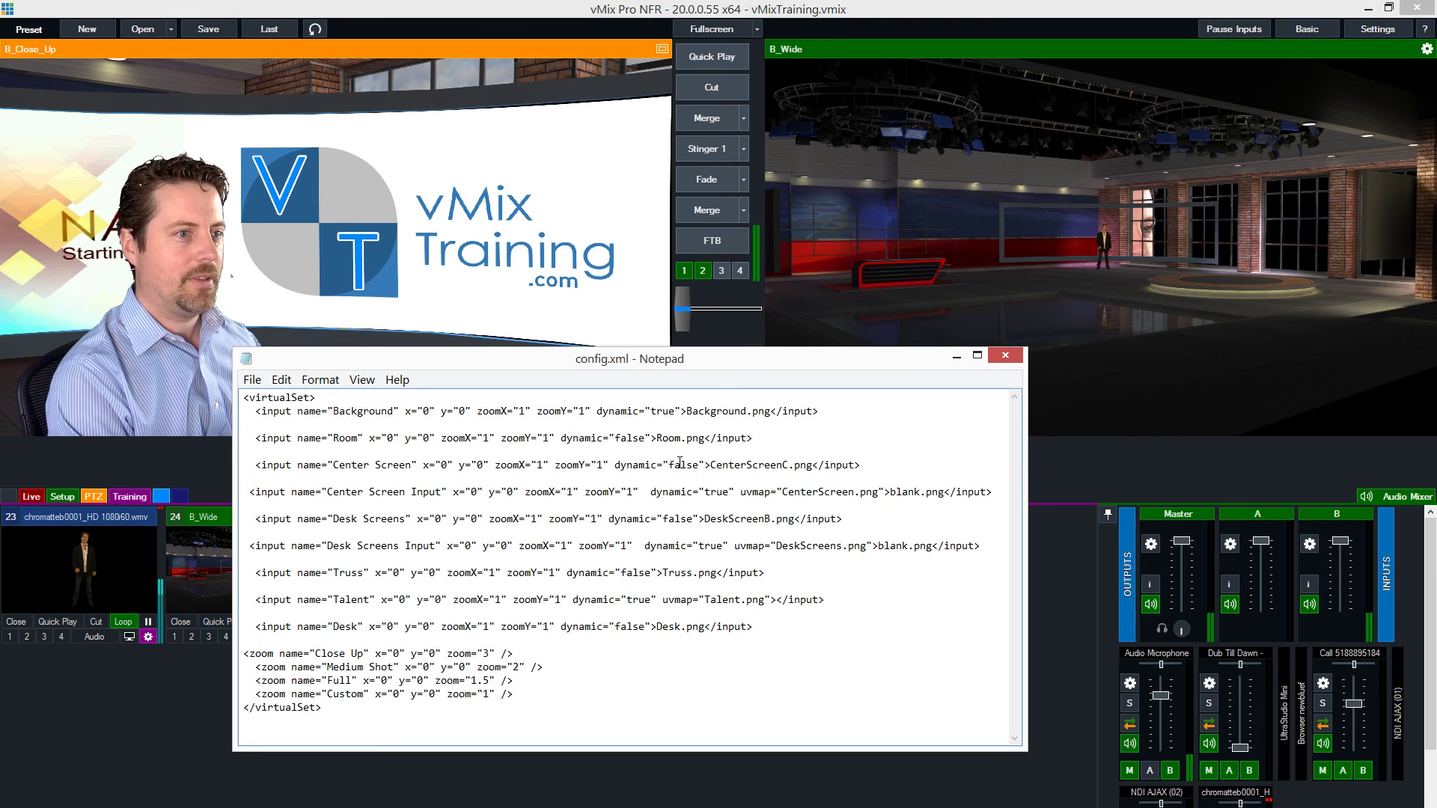
Step: Back in vMix, select the new Desk layer in Setup, showing its input as None
left_click(1052, 578)
left_click(420, 540)
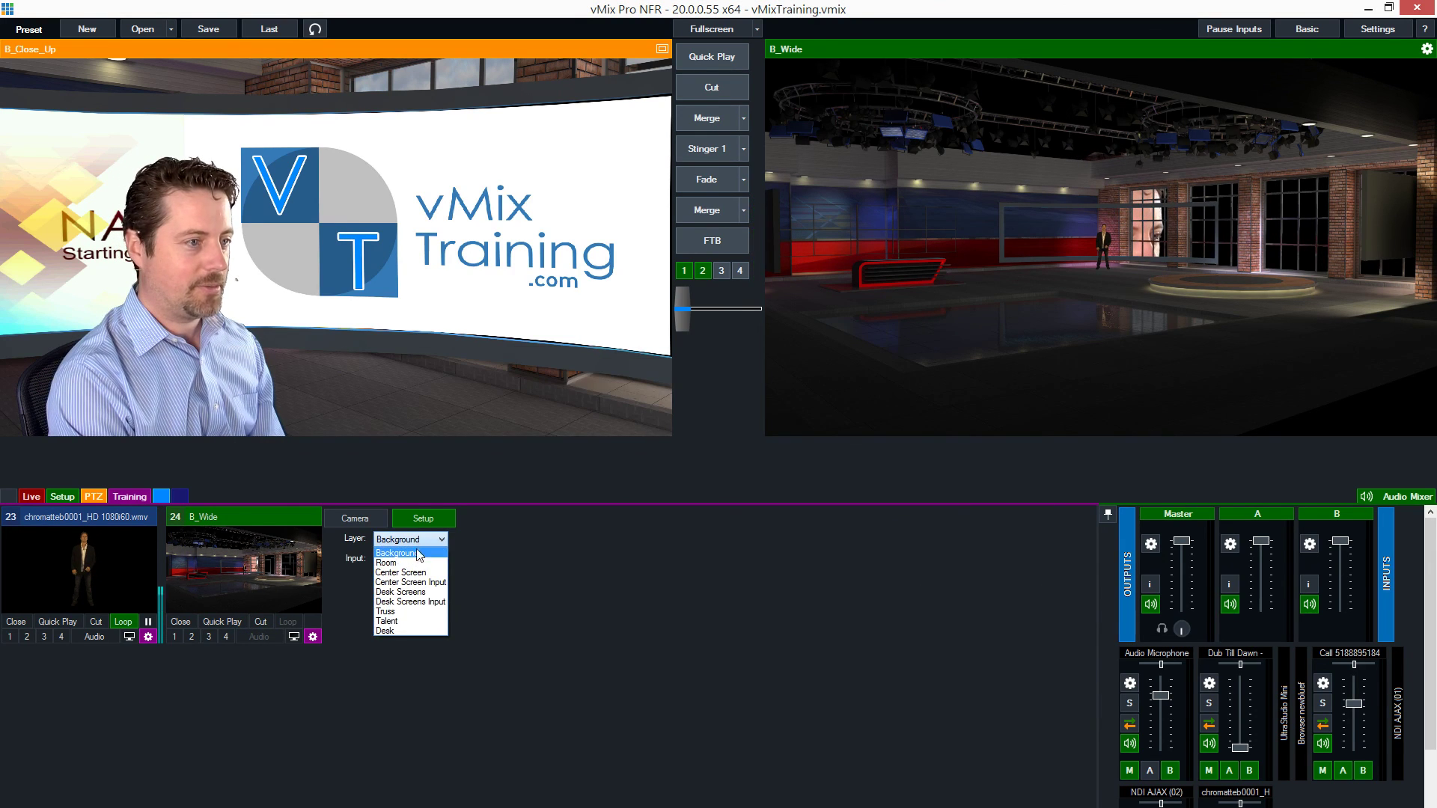
left_click(386, 633)
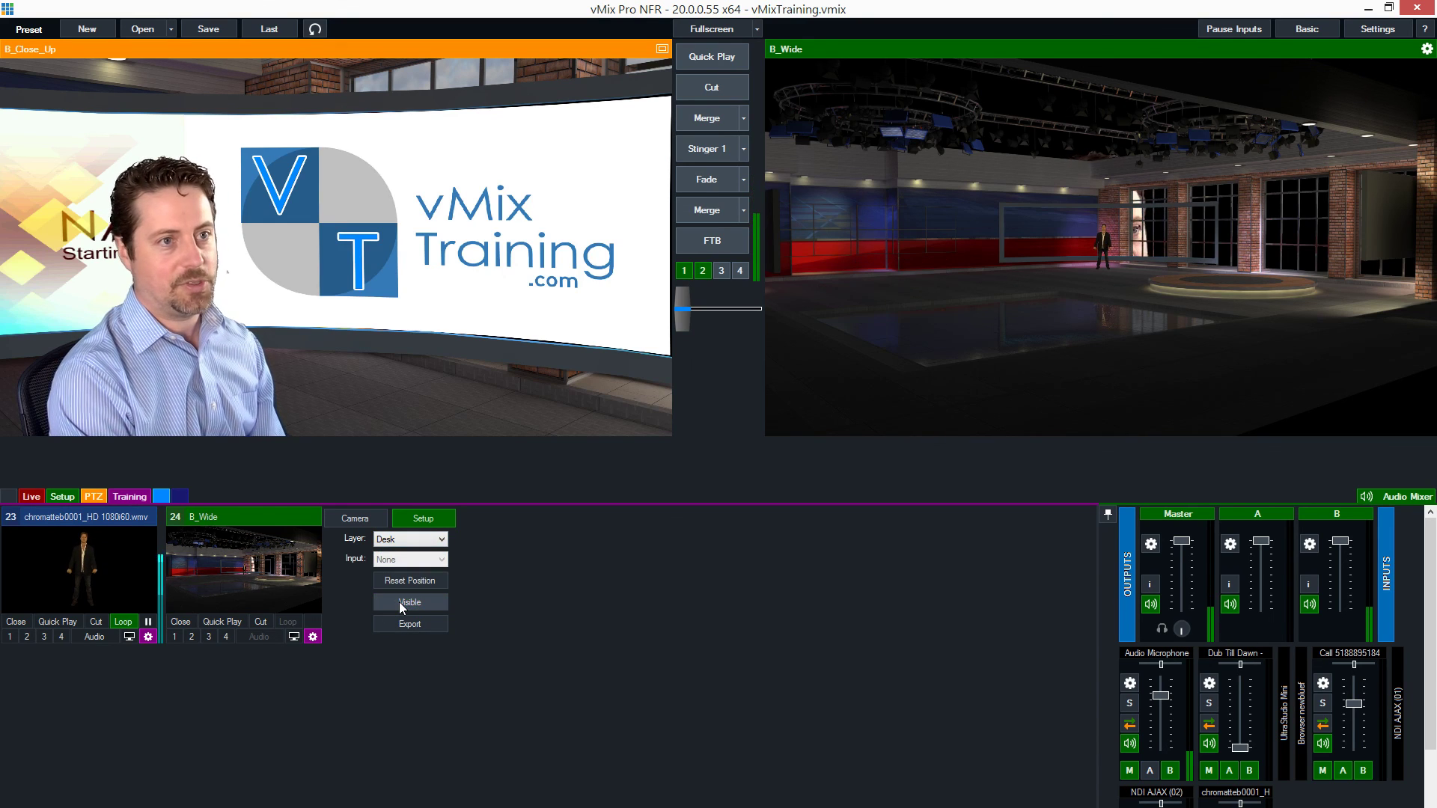